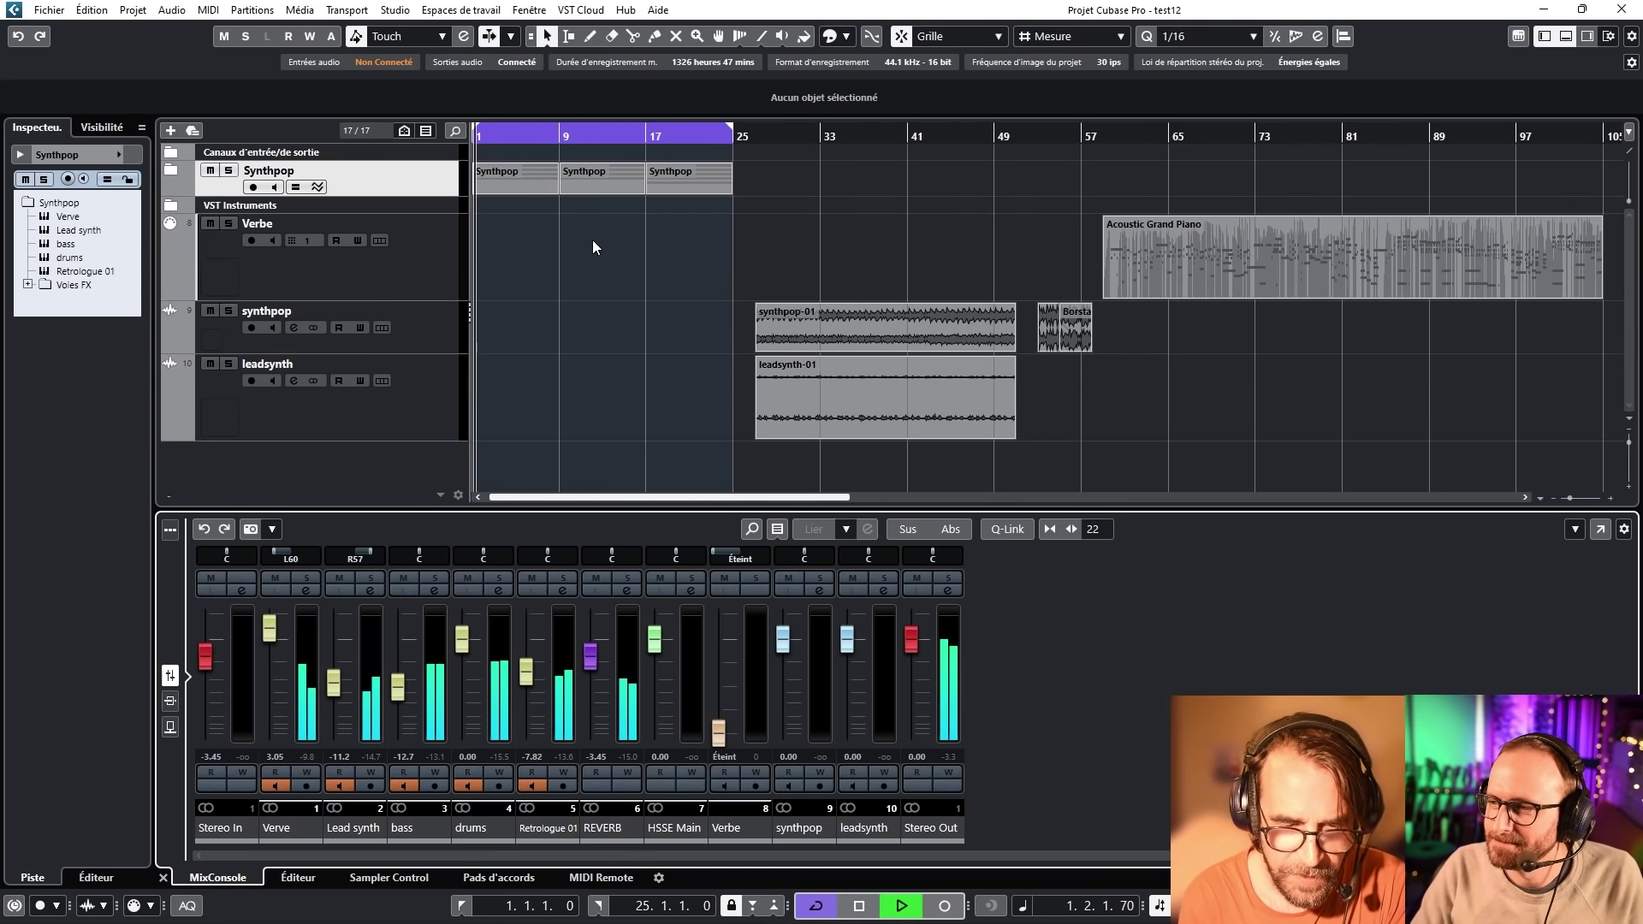
Stop the Synthpop playback and switch on Verve's Texture layer in HALion Sonic SE, showing its settings.
key("space")
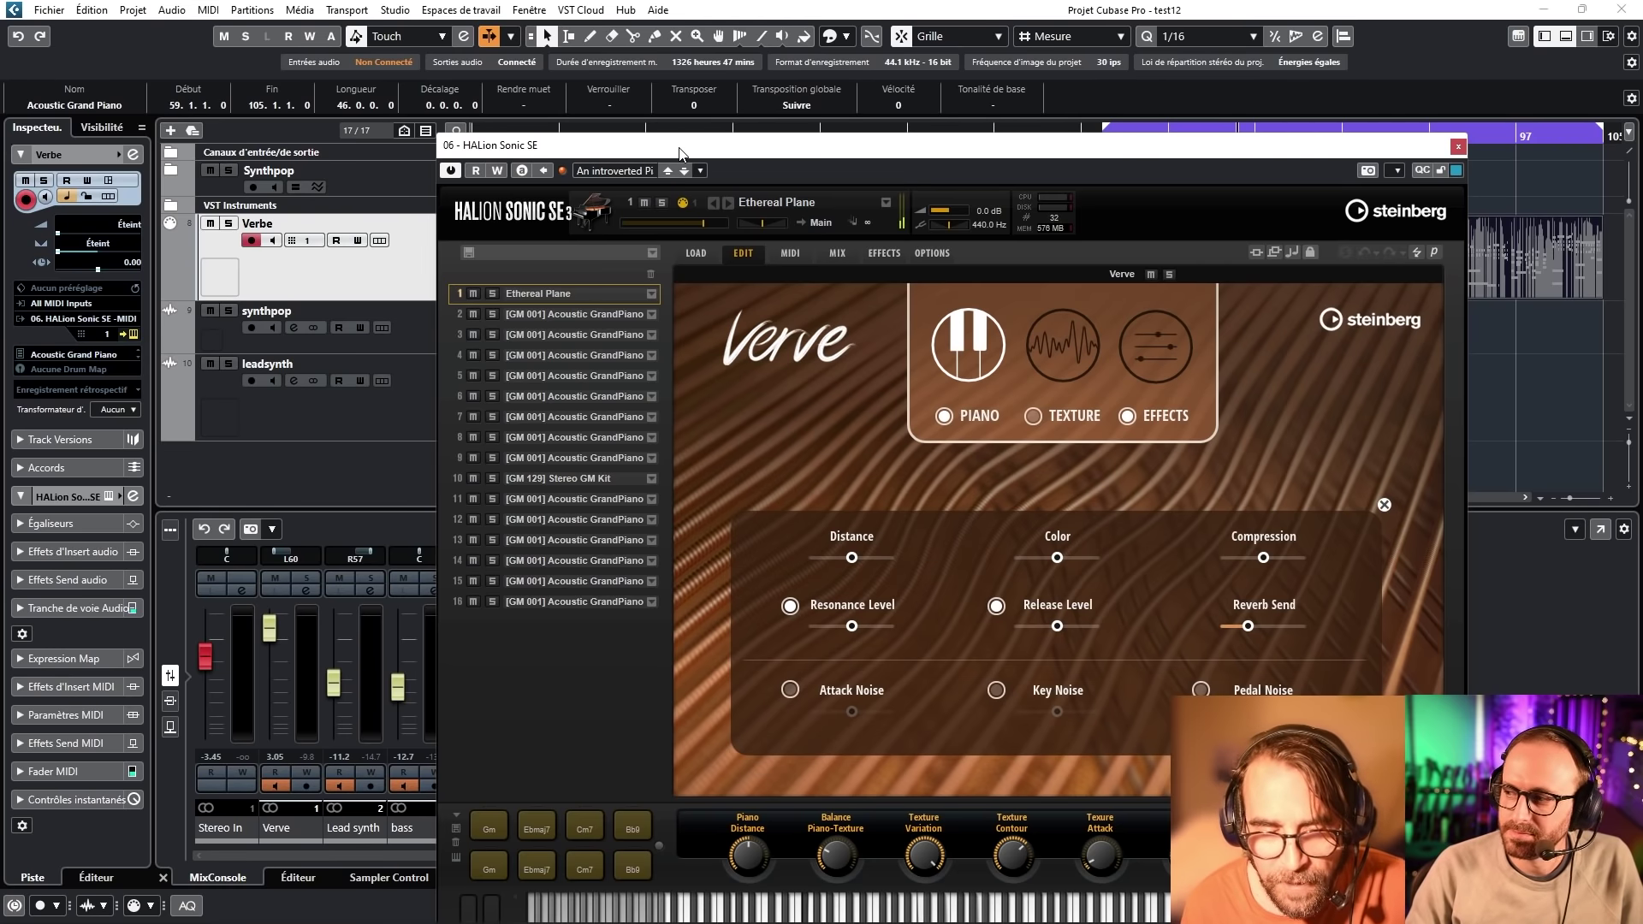
left_click_drag(654, 167, 503, 86)
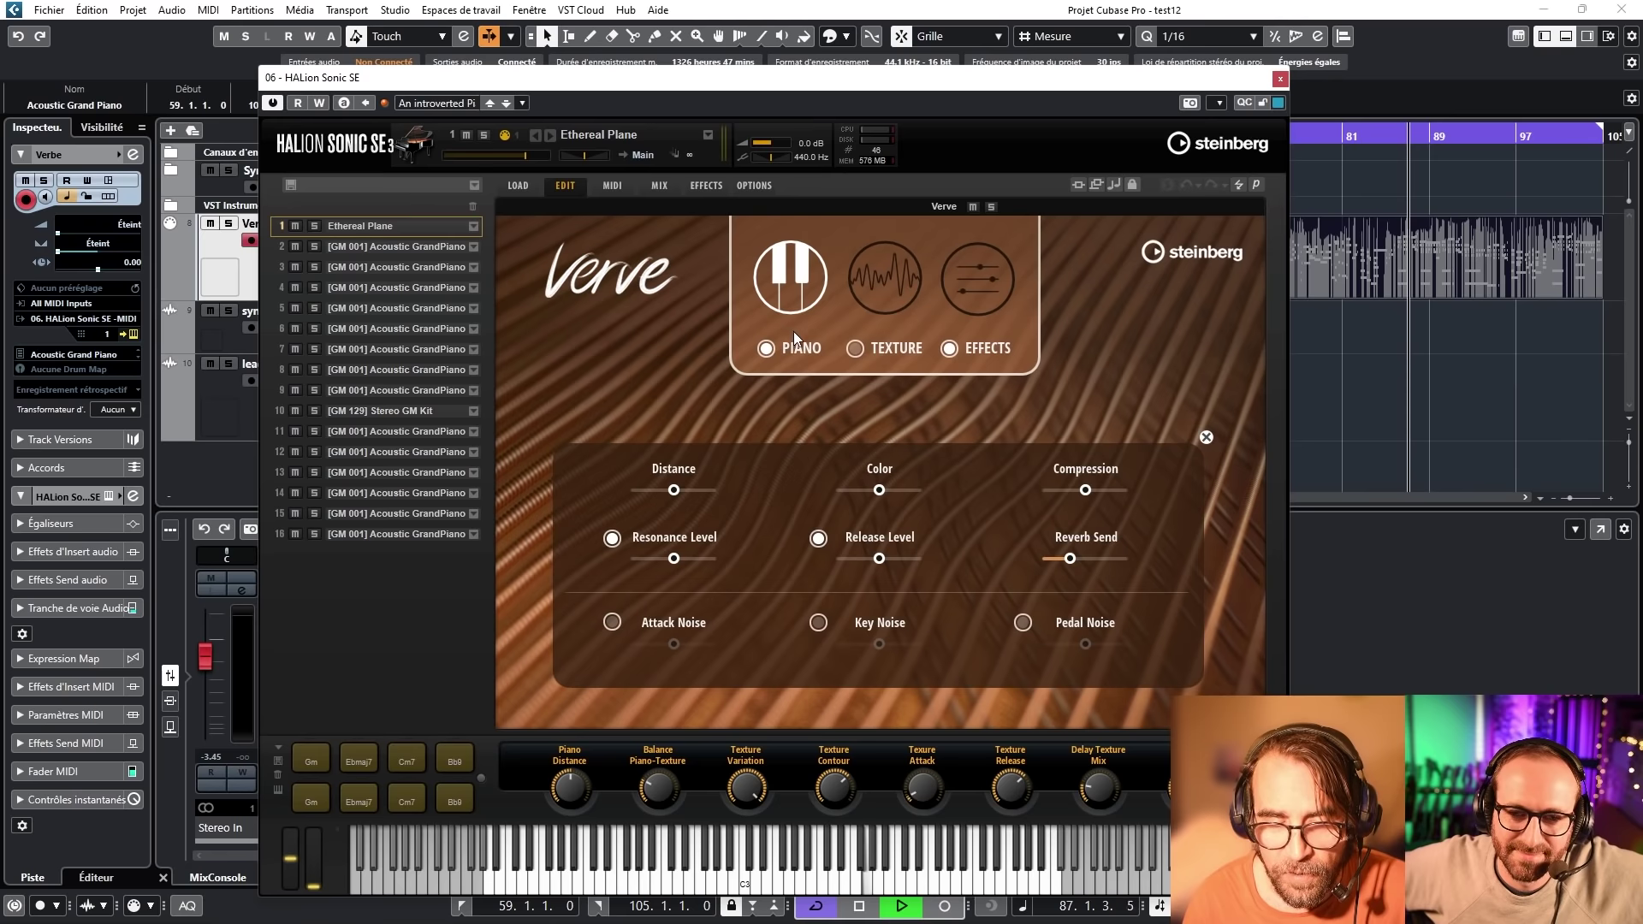
left_click(852, 347)
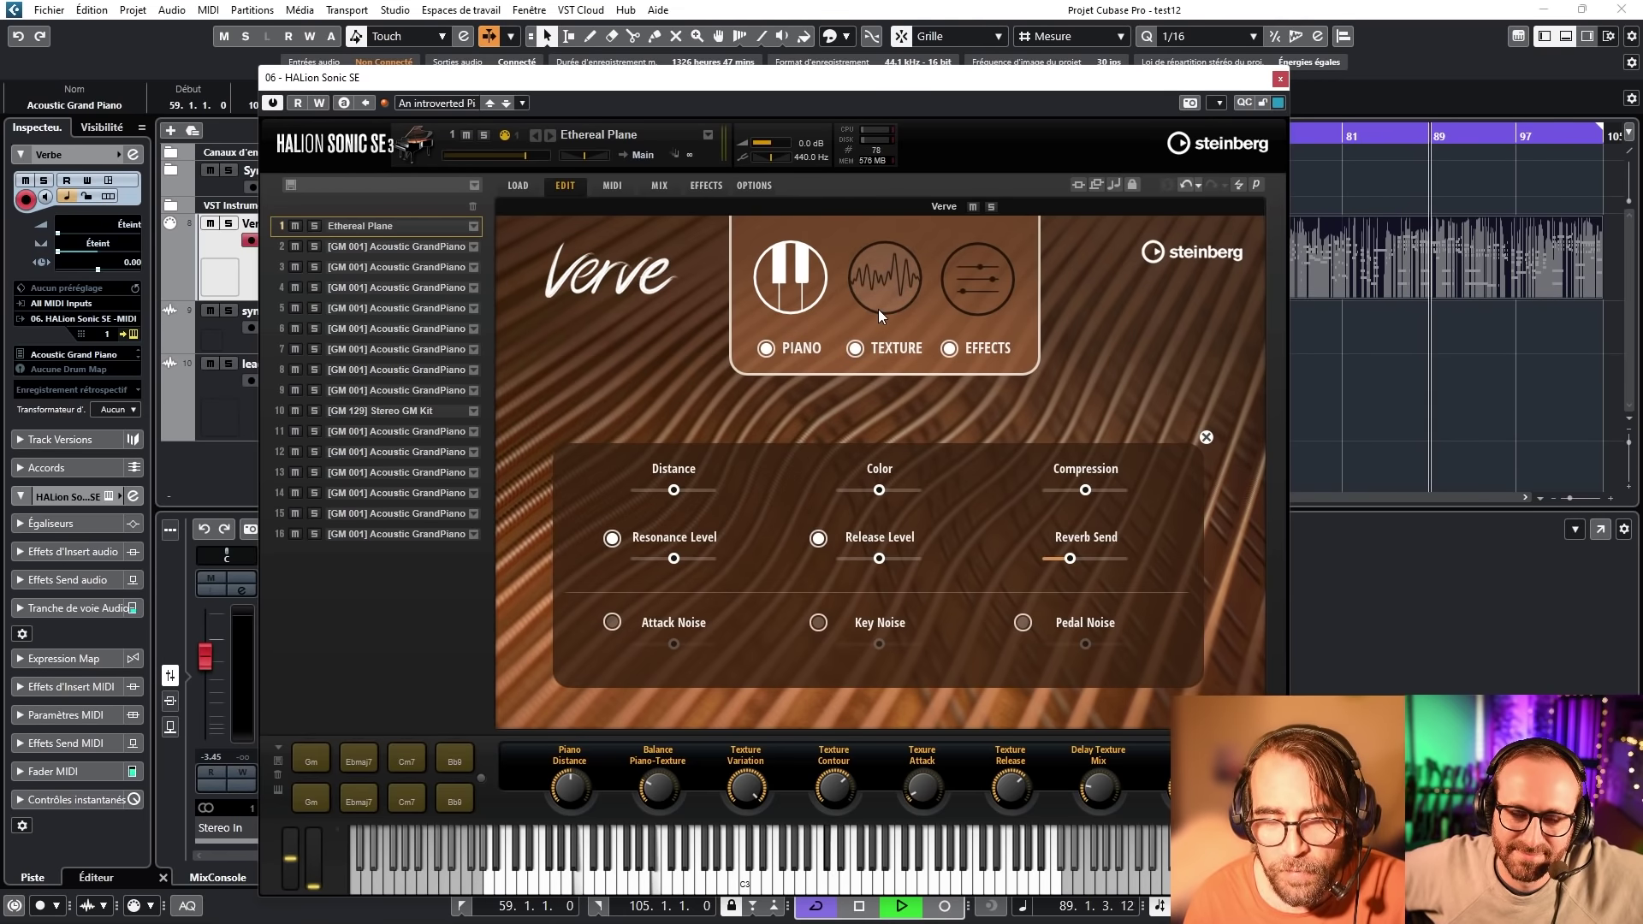
left_click(878, 309)
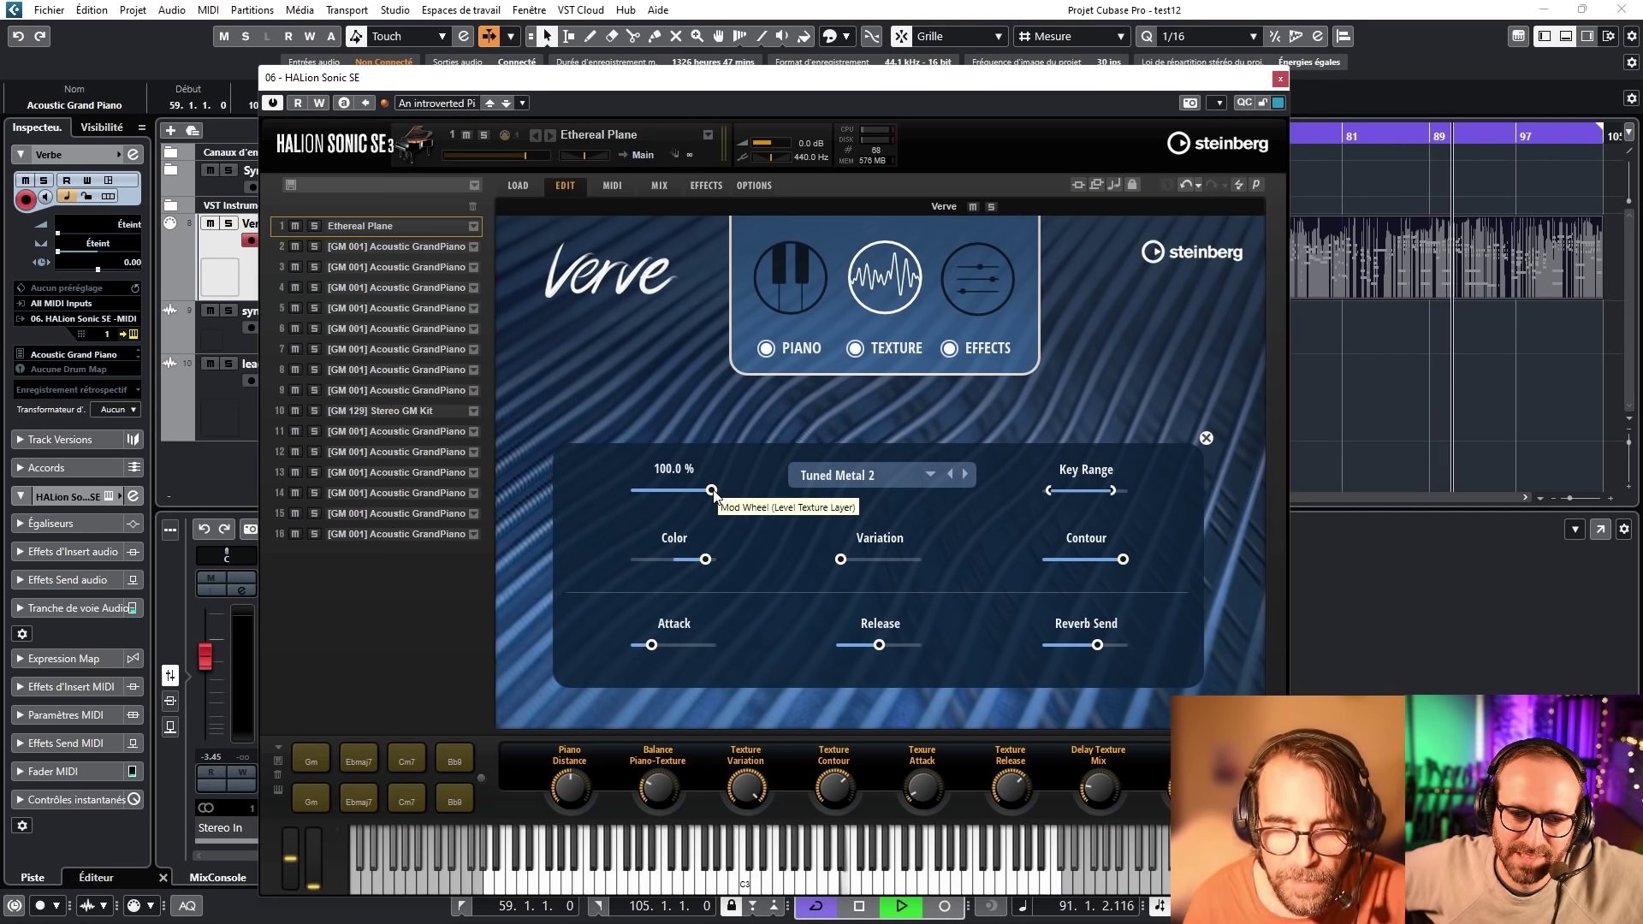
Lower the Texture layer's Mod Wheel level to 0 % and choose the Glass Prism texture.
mouse_move(716, 495)
left_mouse_down()
mouse_move(635, 490)
mouse_move(717, 486)
mouse_move(689, 490)
left_mouse_up()
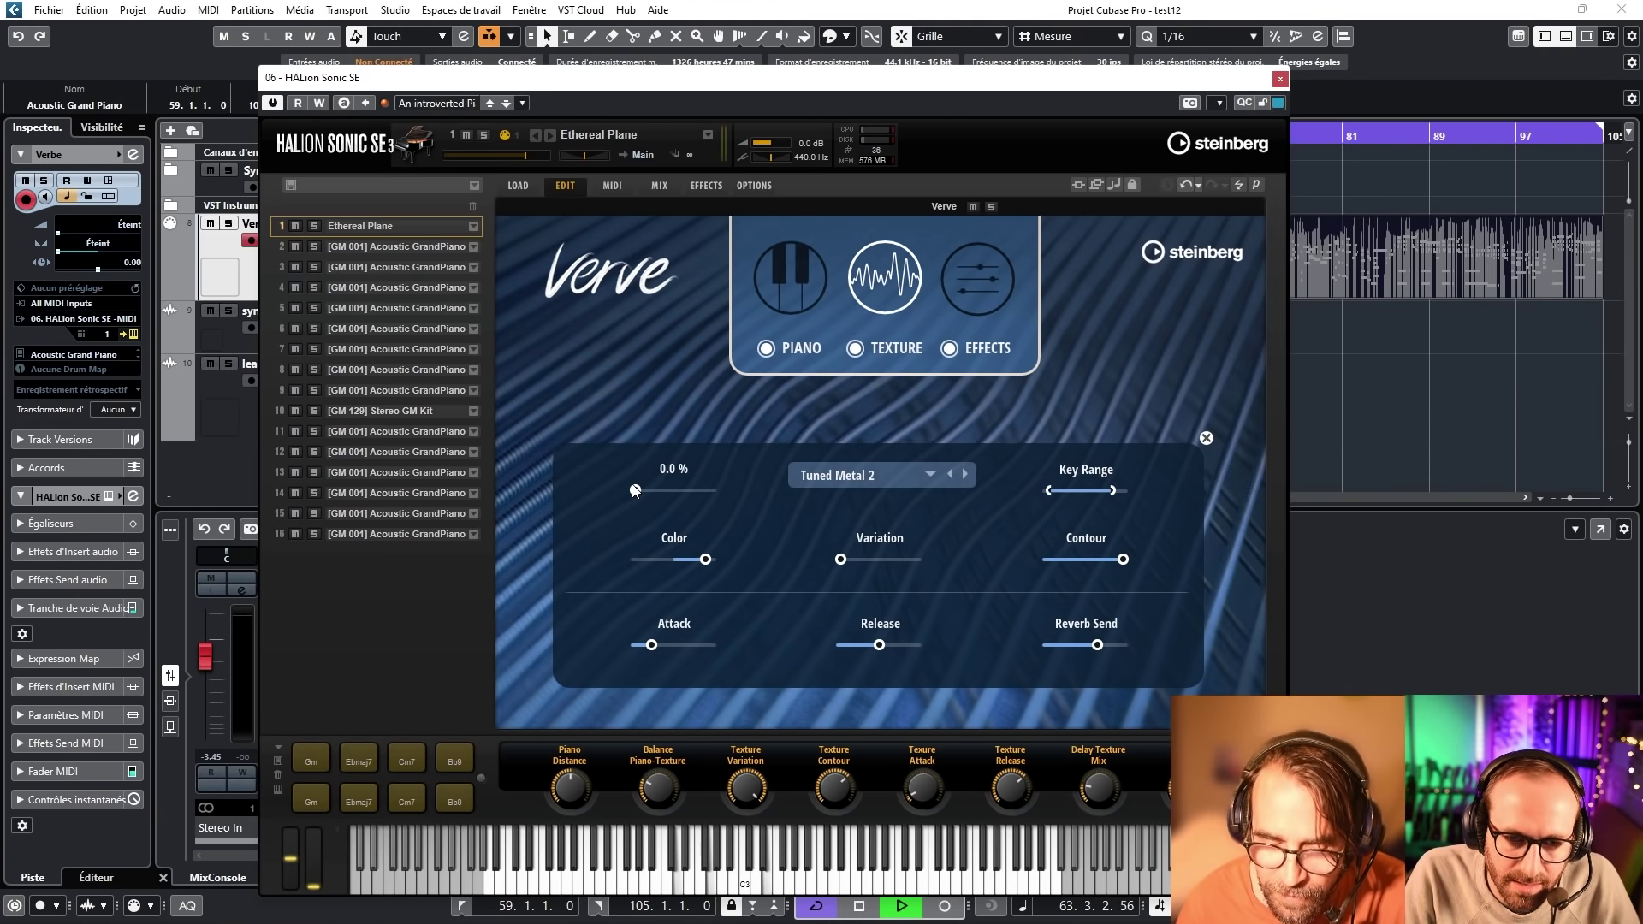
left_click(922, 476)
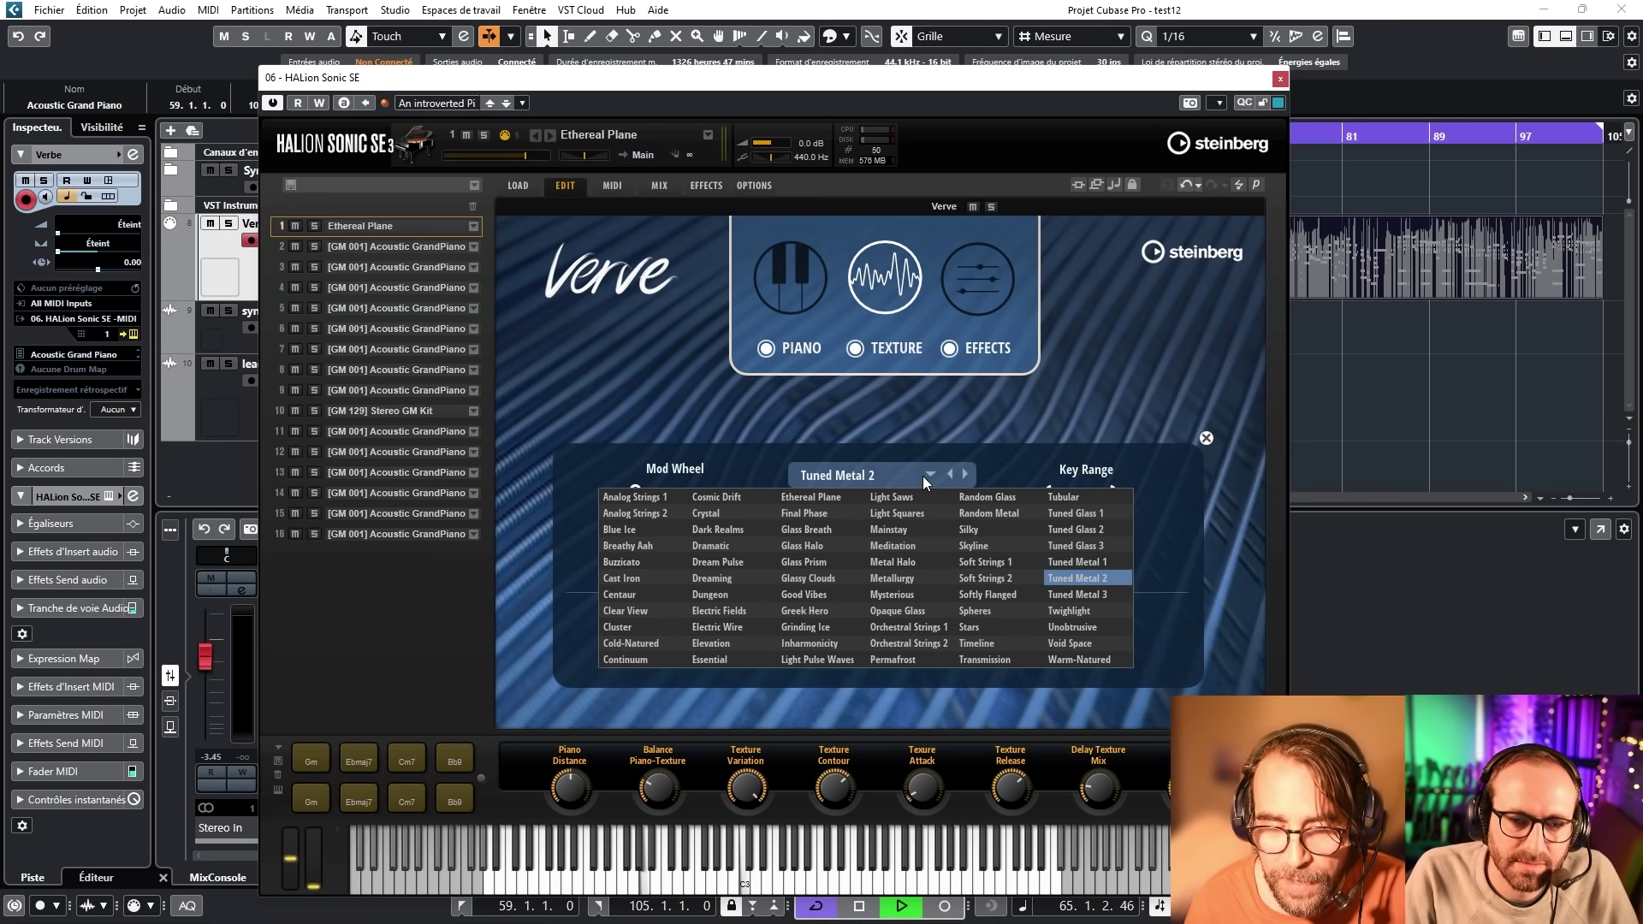
left_click(962, 546)
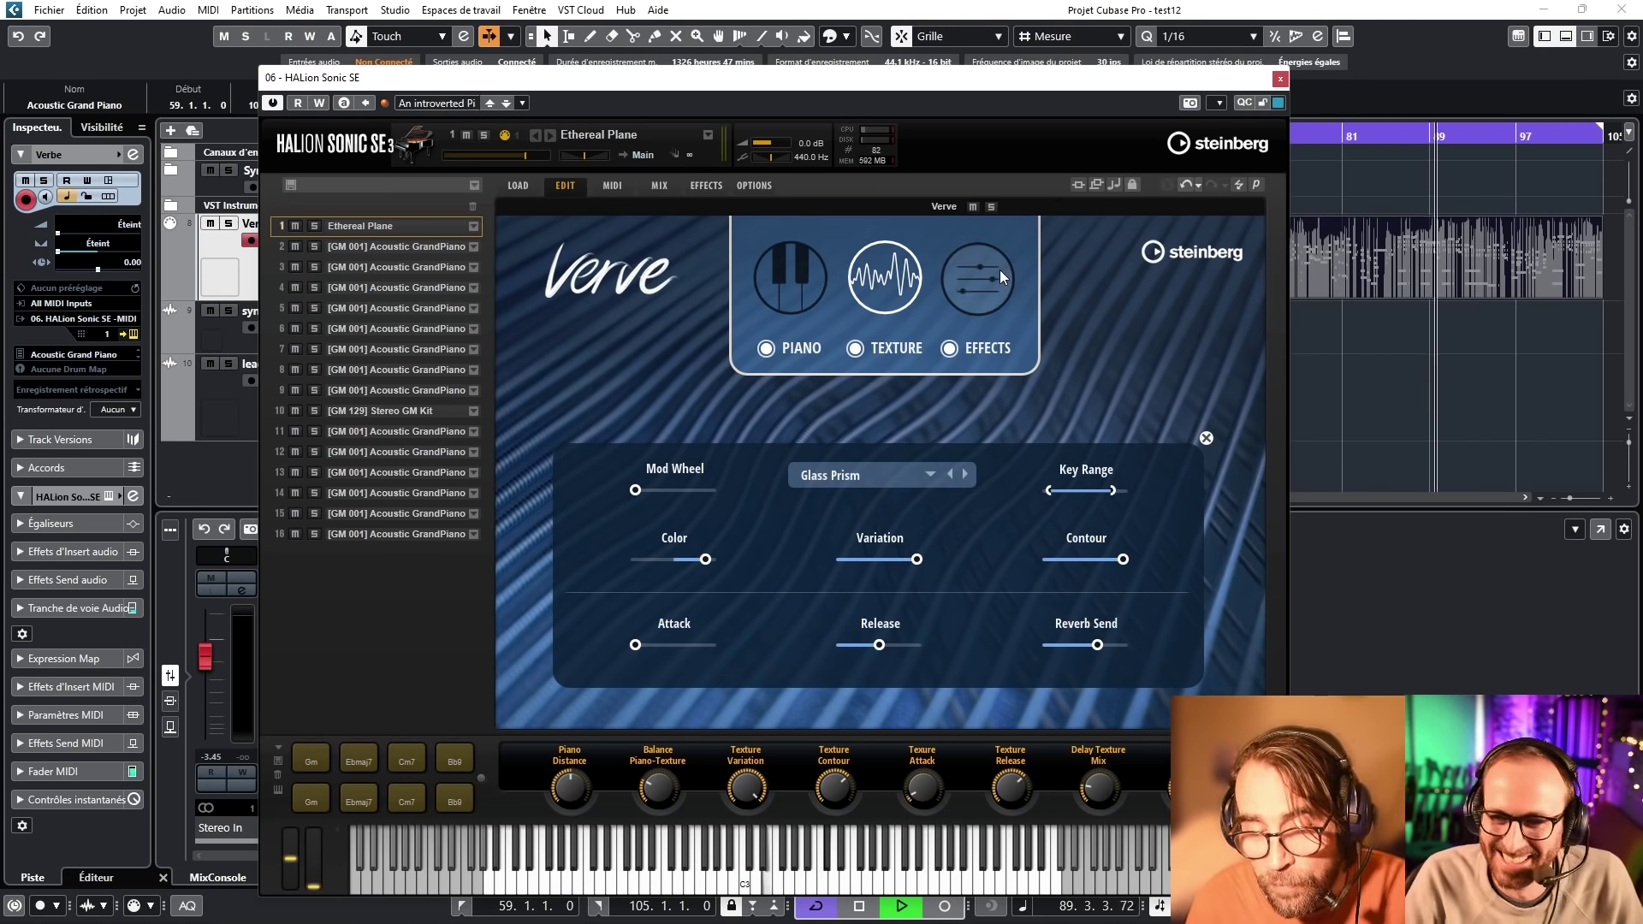
Show Verve's delay and reverb settings and compare the piano sound with the effects off and on.
left_click(1000, 270)
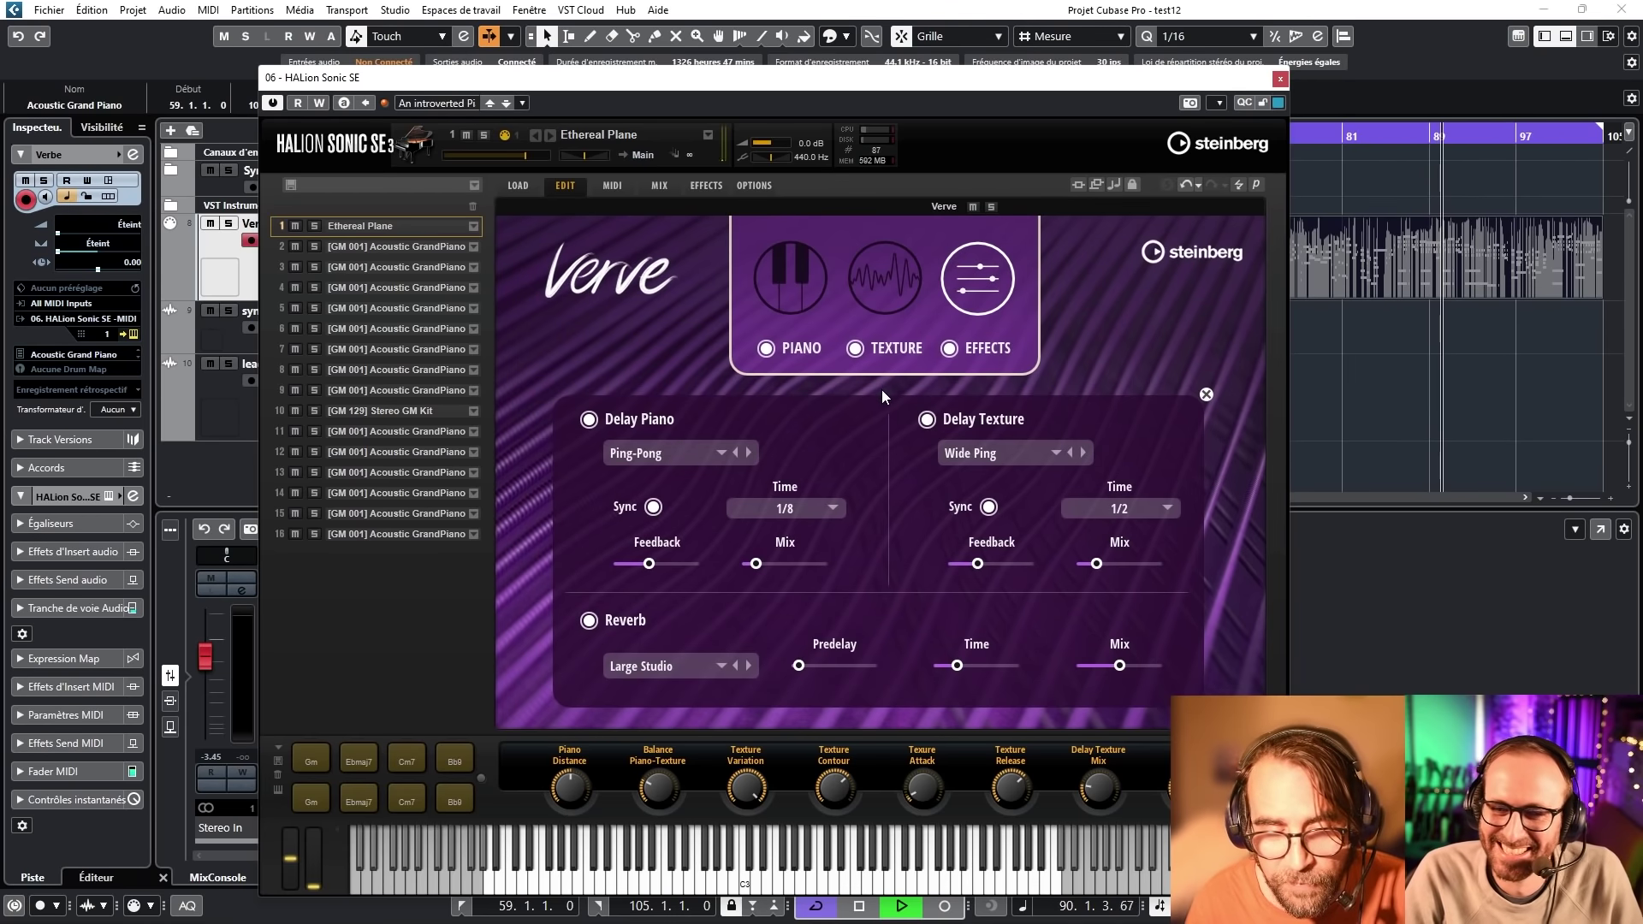
left_click(948, 349)
left_click(948, 350)
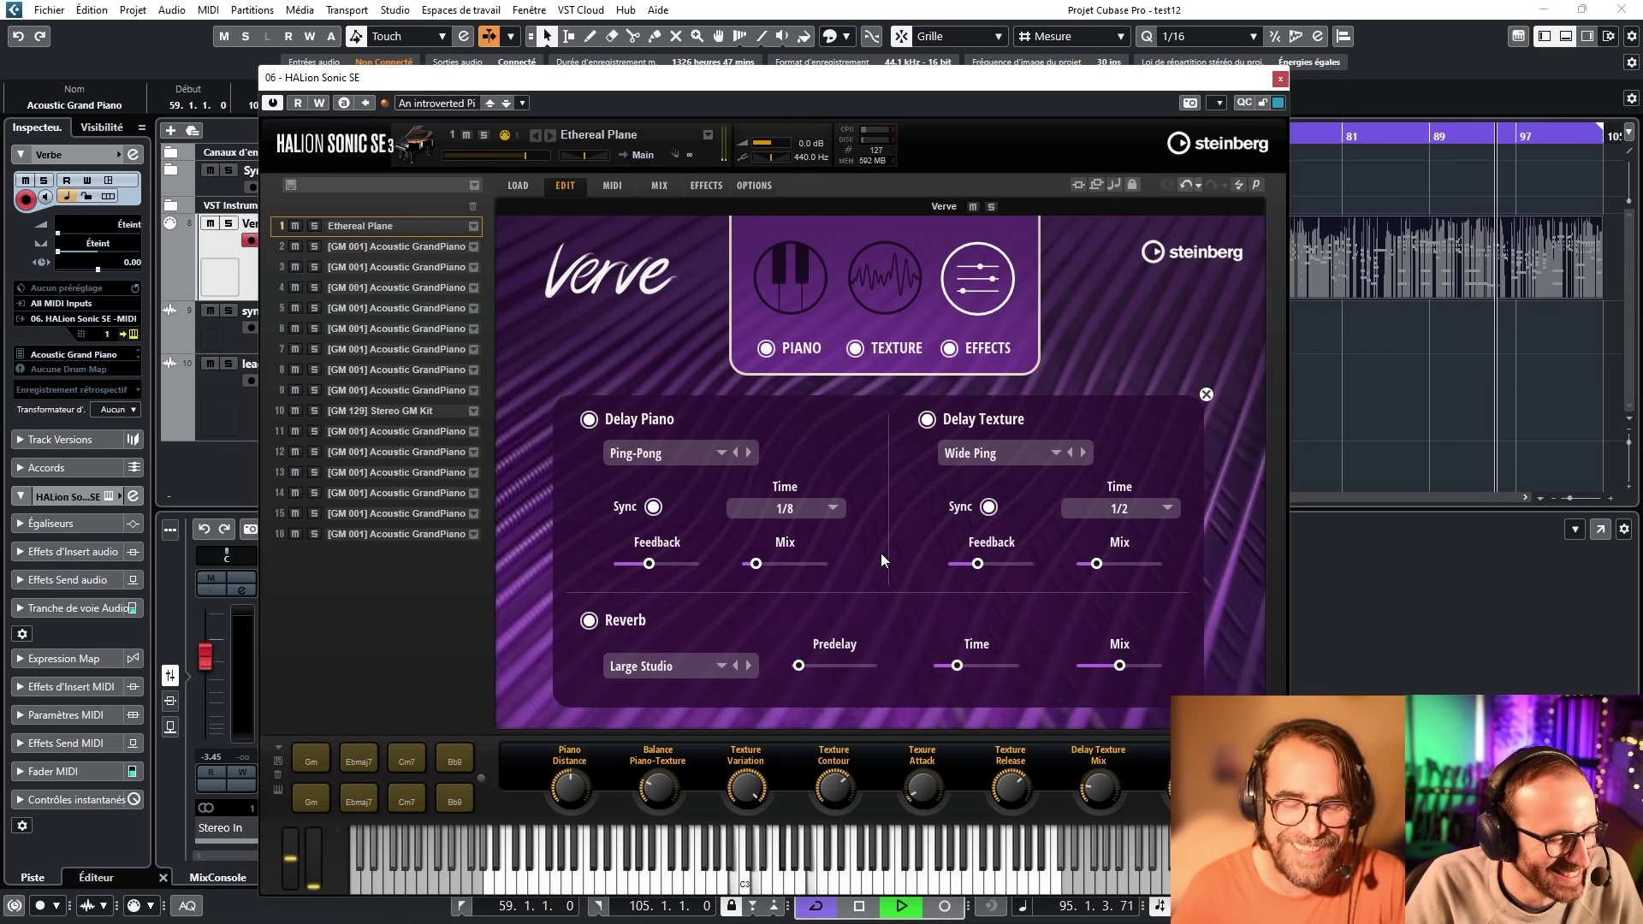
Return to Verve's Texture settings and switch off the Texture layer and the Effects section.
left_click(884, 278)
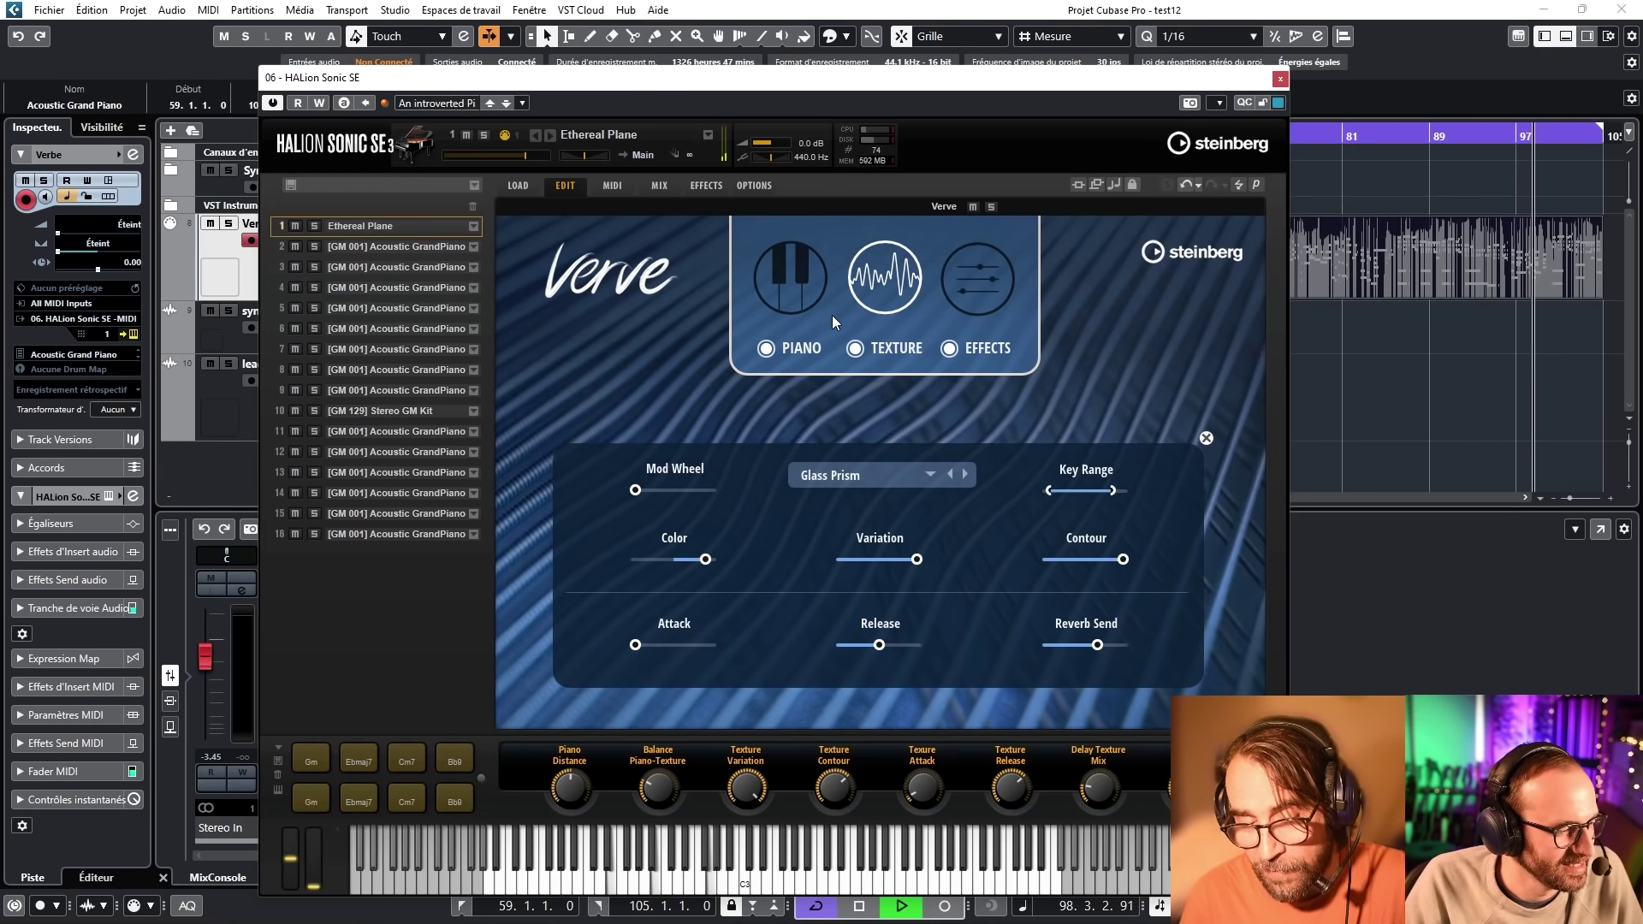
left_click(852, 345)
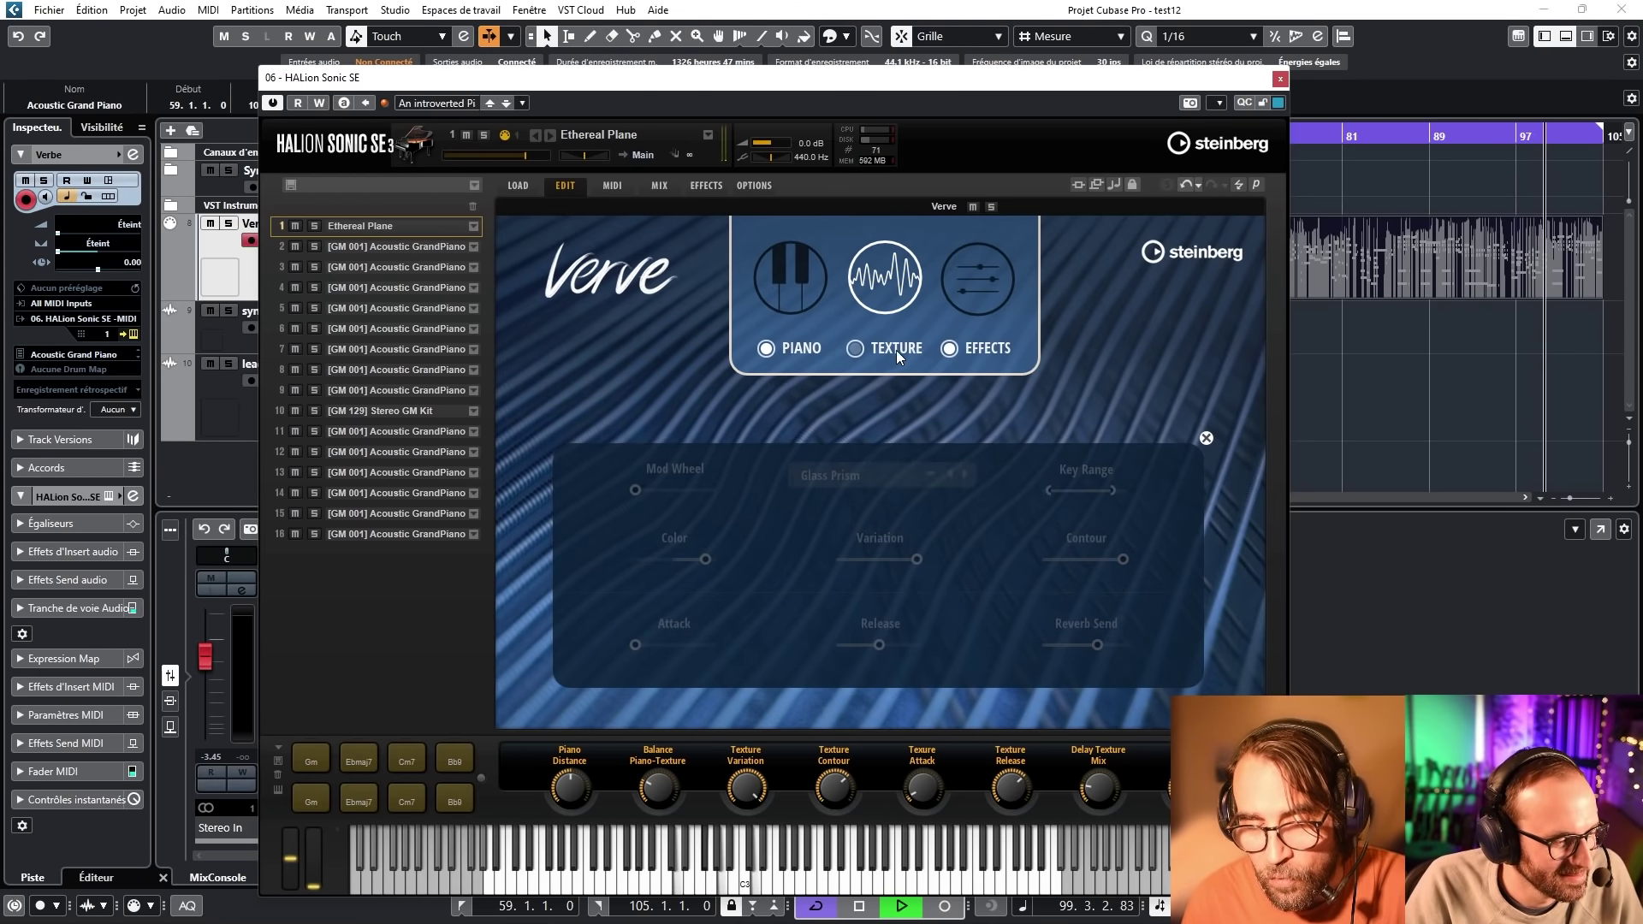
left_click(946, 348)
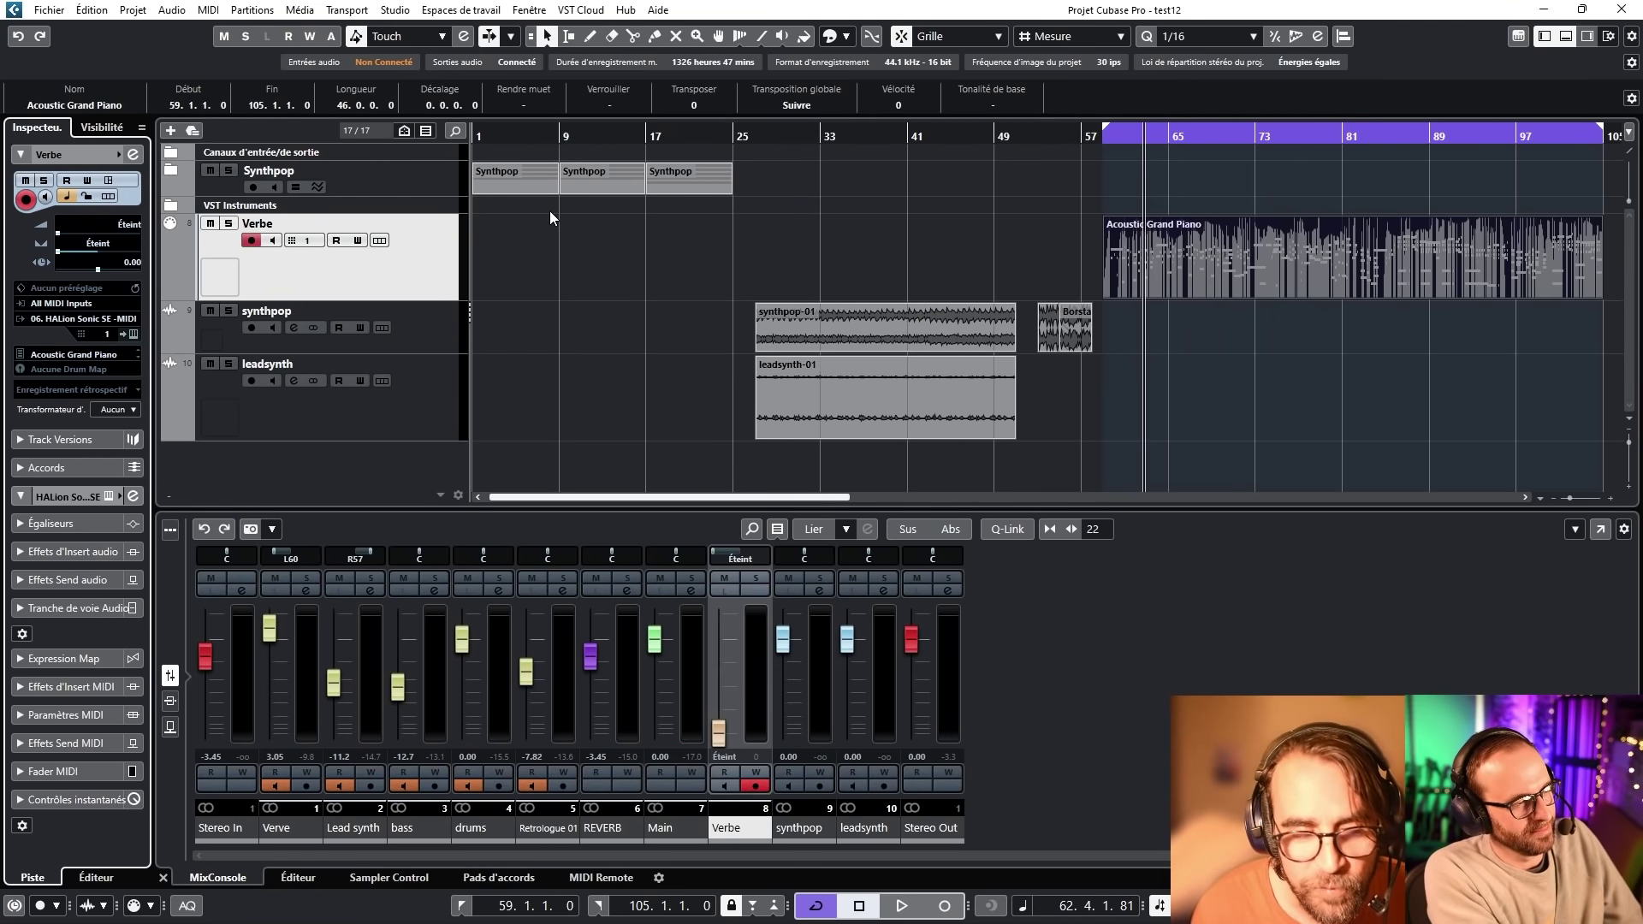
Expand the Synthpop folder track and select the Retrologue 01 part starting at bar 17.
left_click(440, 182)
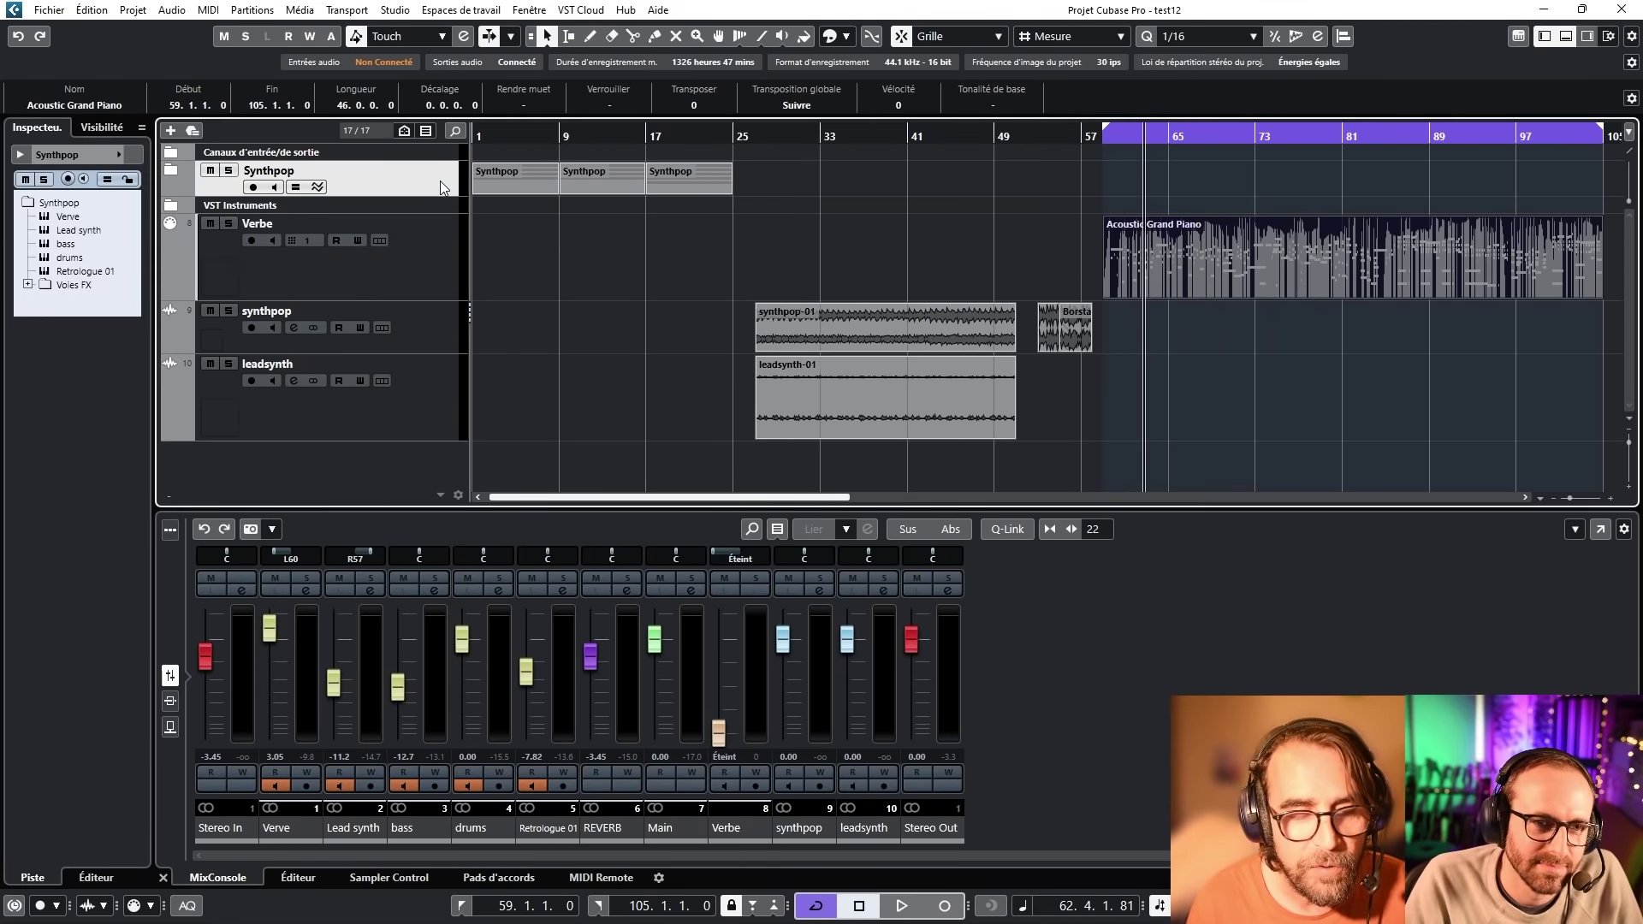
left_click(169, 171)
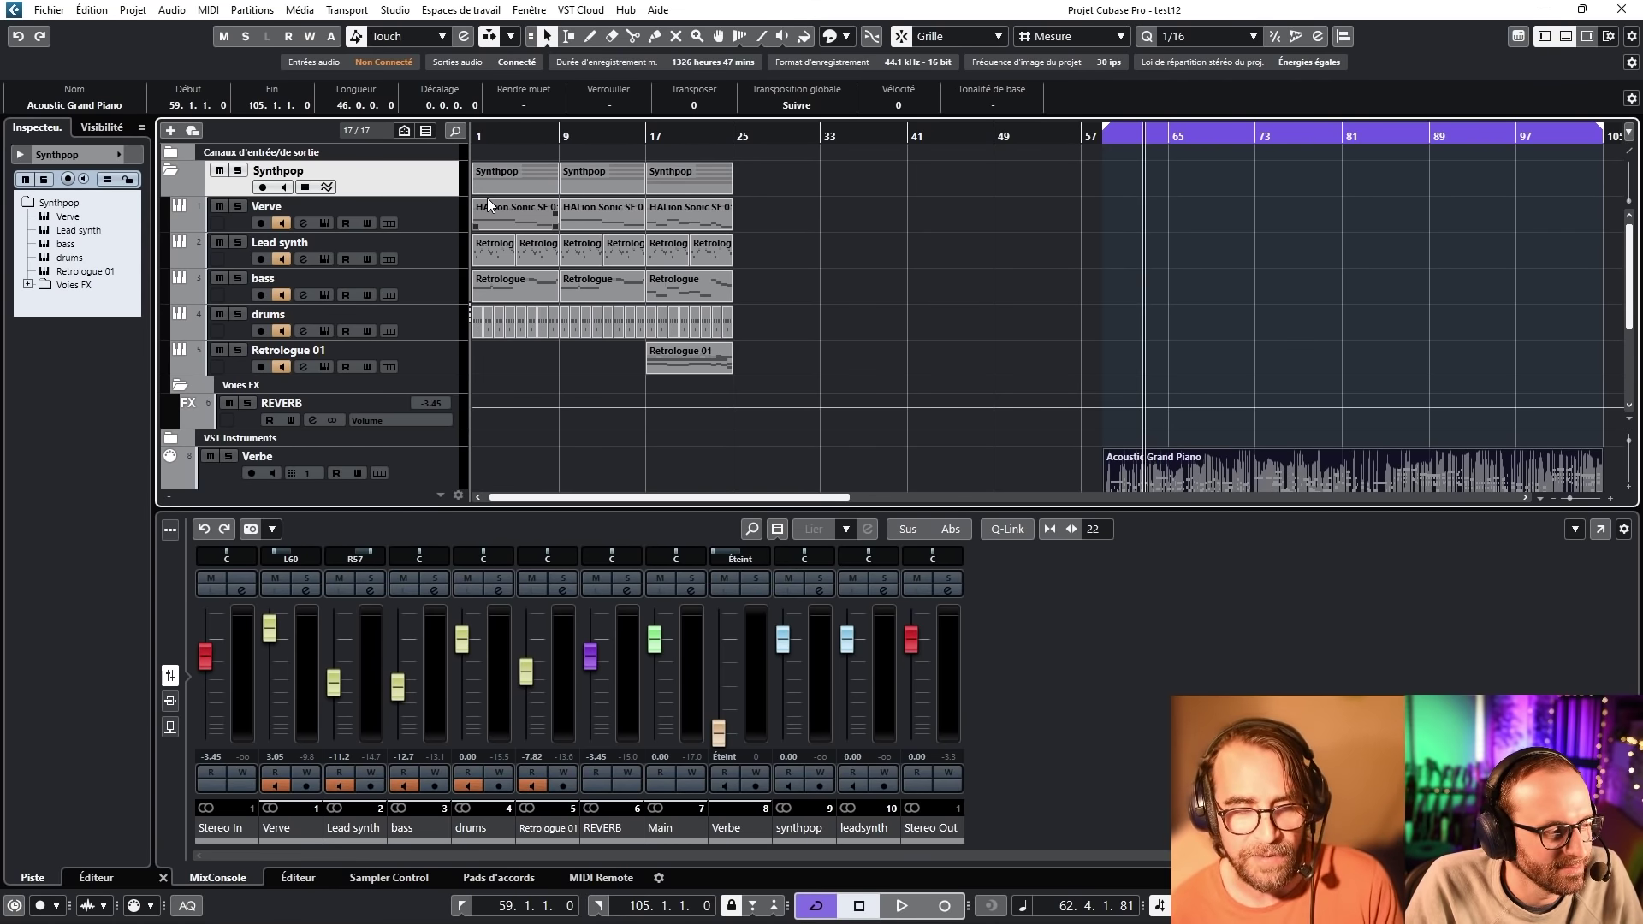
left_click(689, 358)
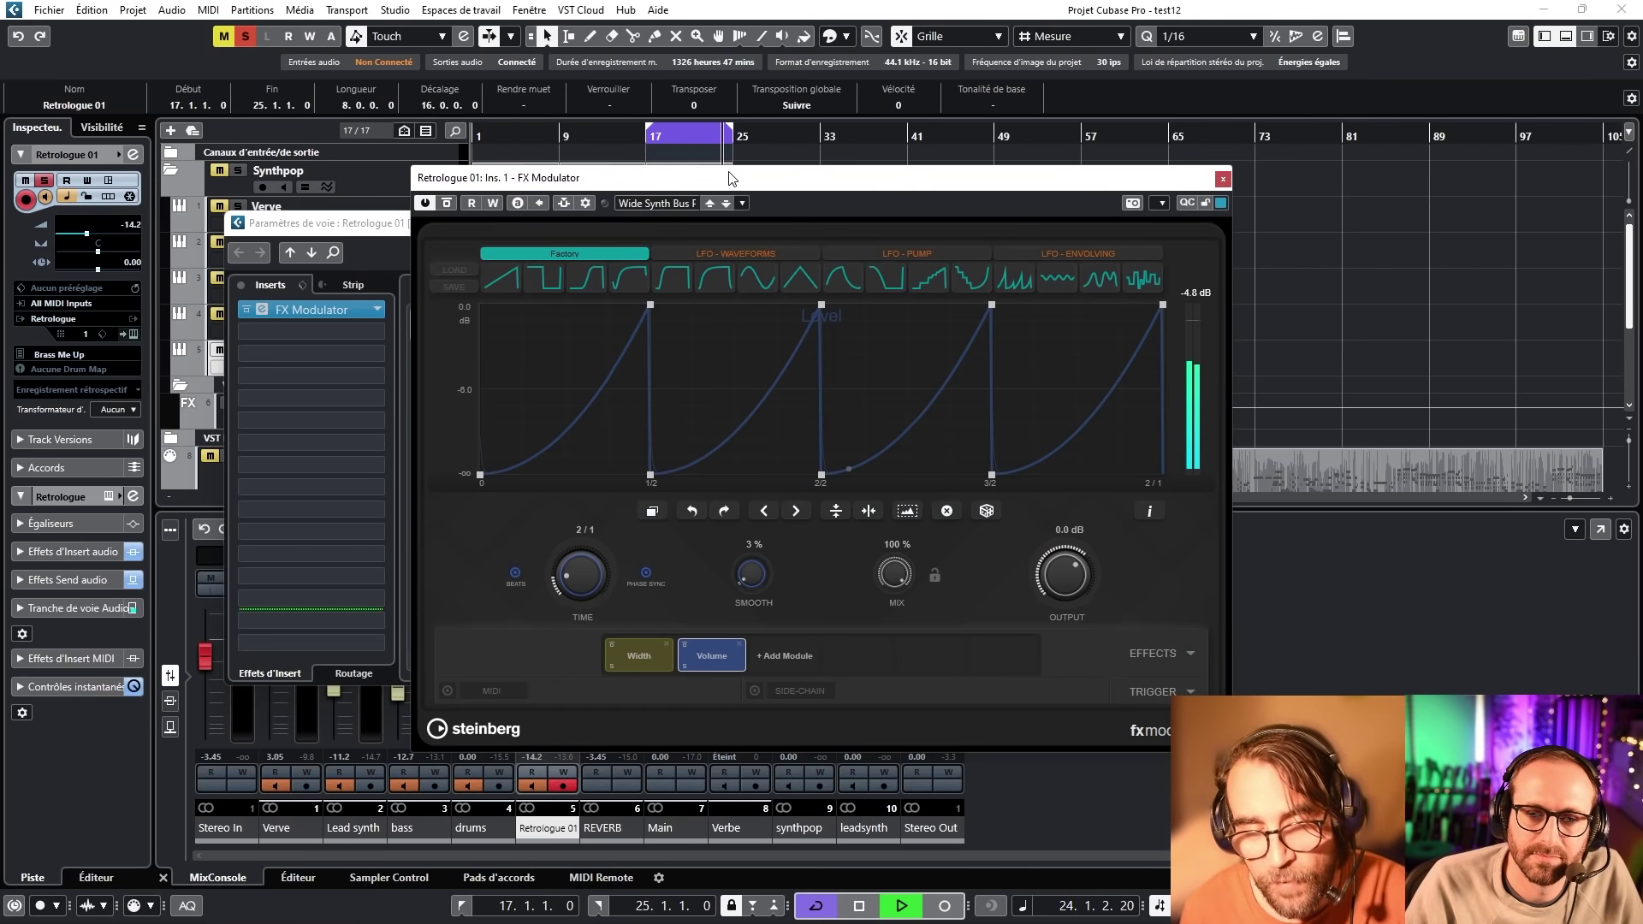
Restart playback and compare the Retrologue 01 sound with FX Modulator bypassed and active.
key("space")
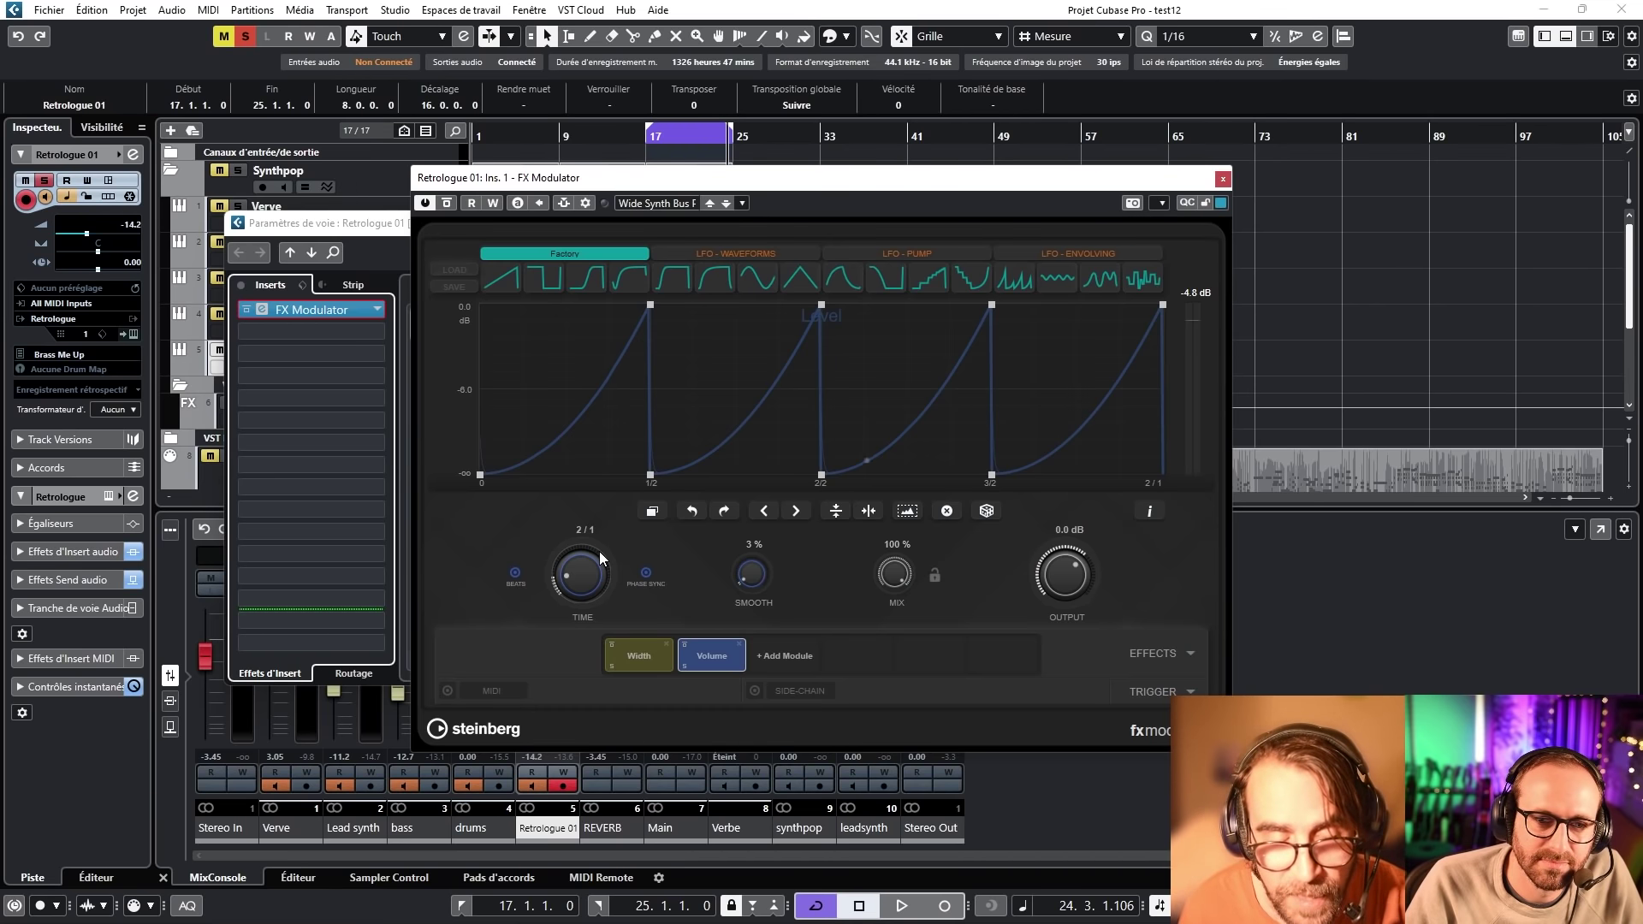
key("space")
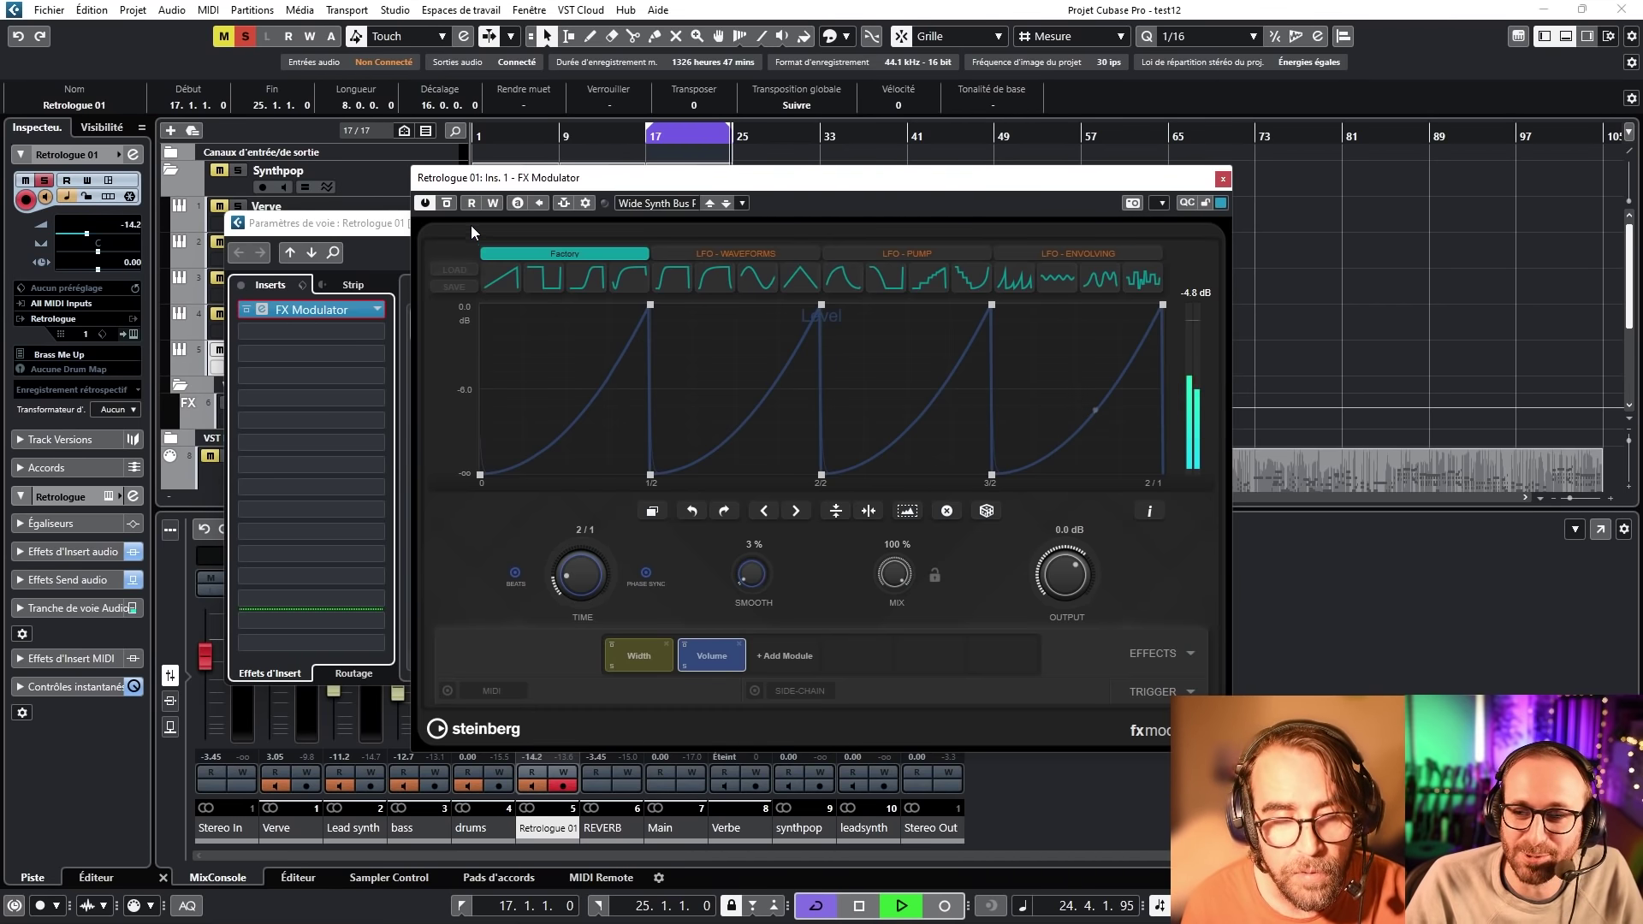
left_click(449, 206)
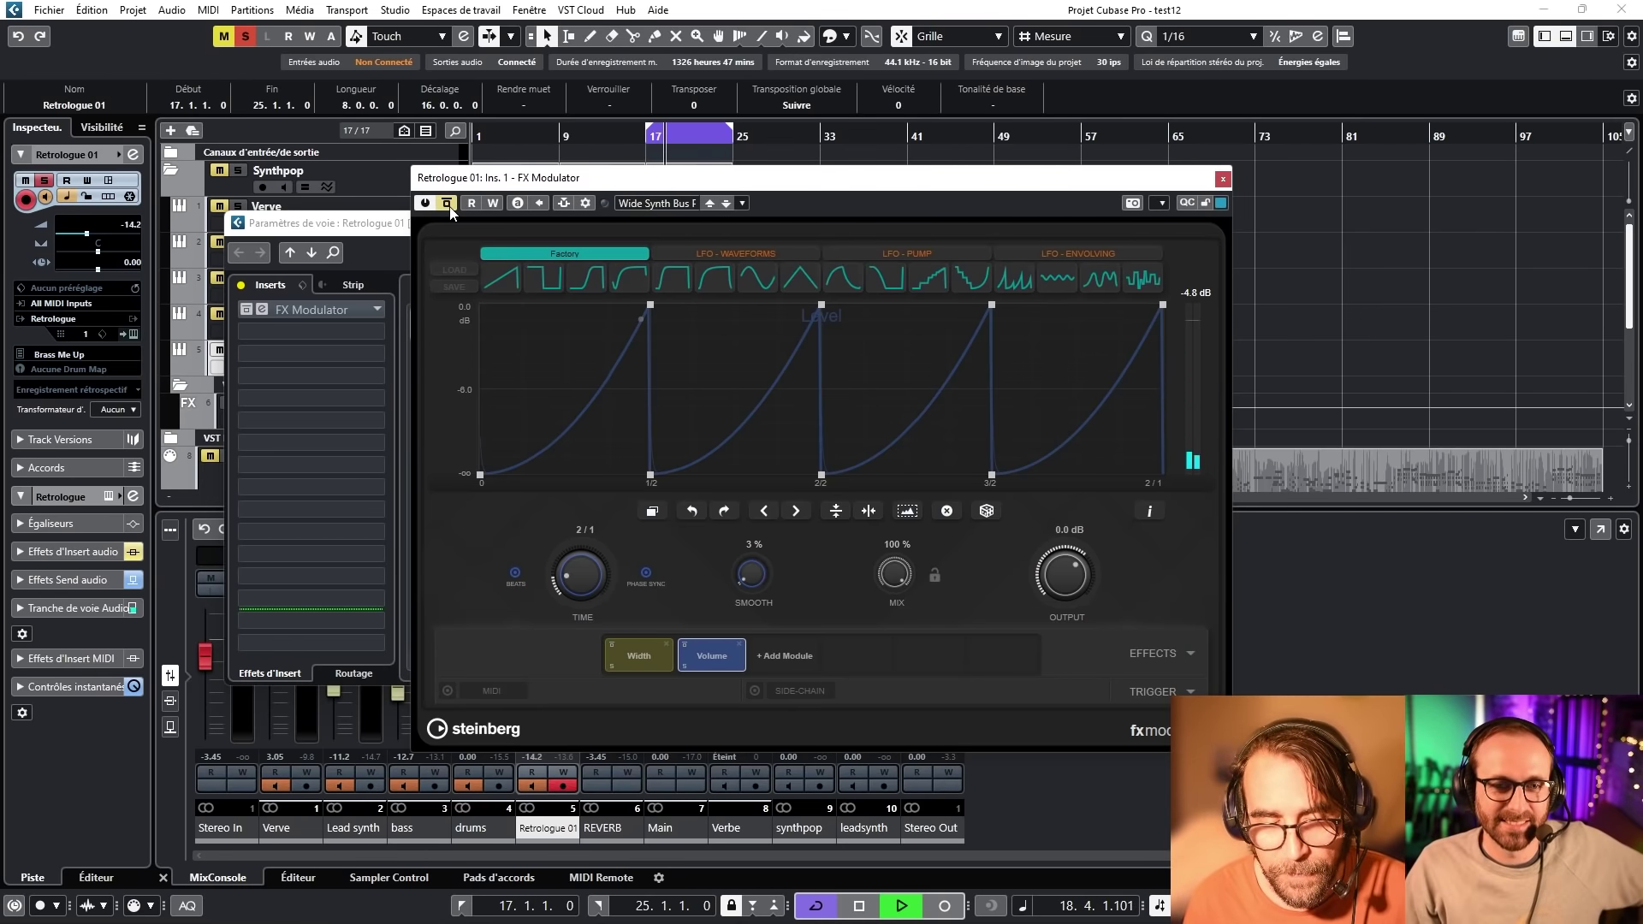
left_click(448, 205)
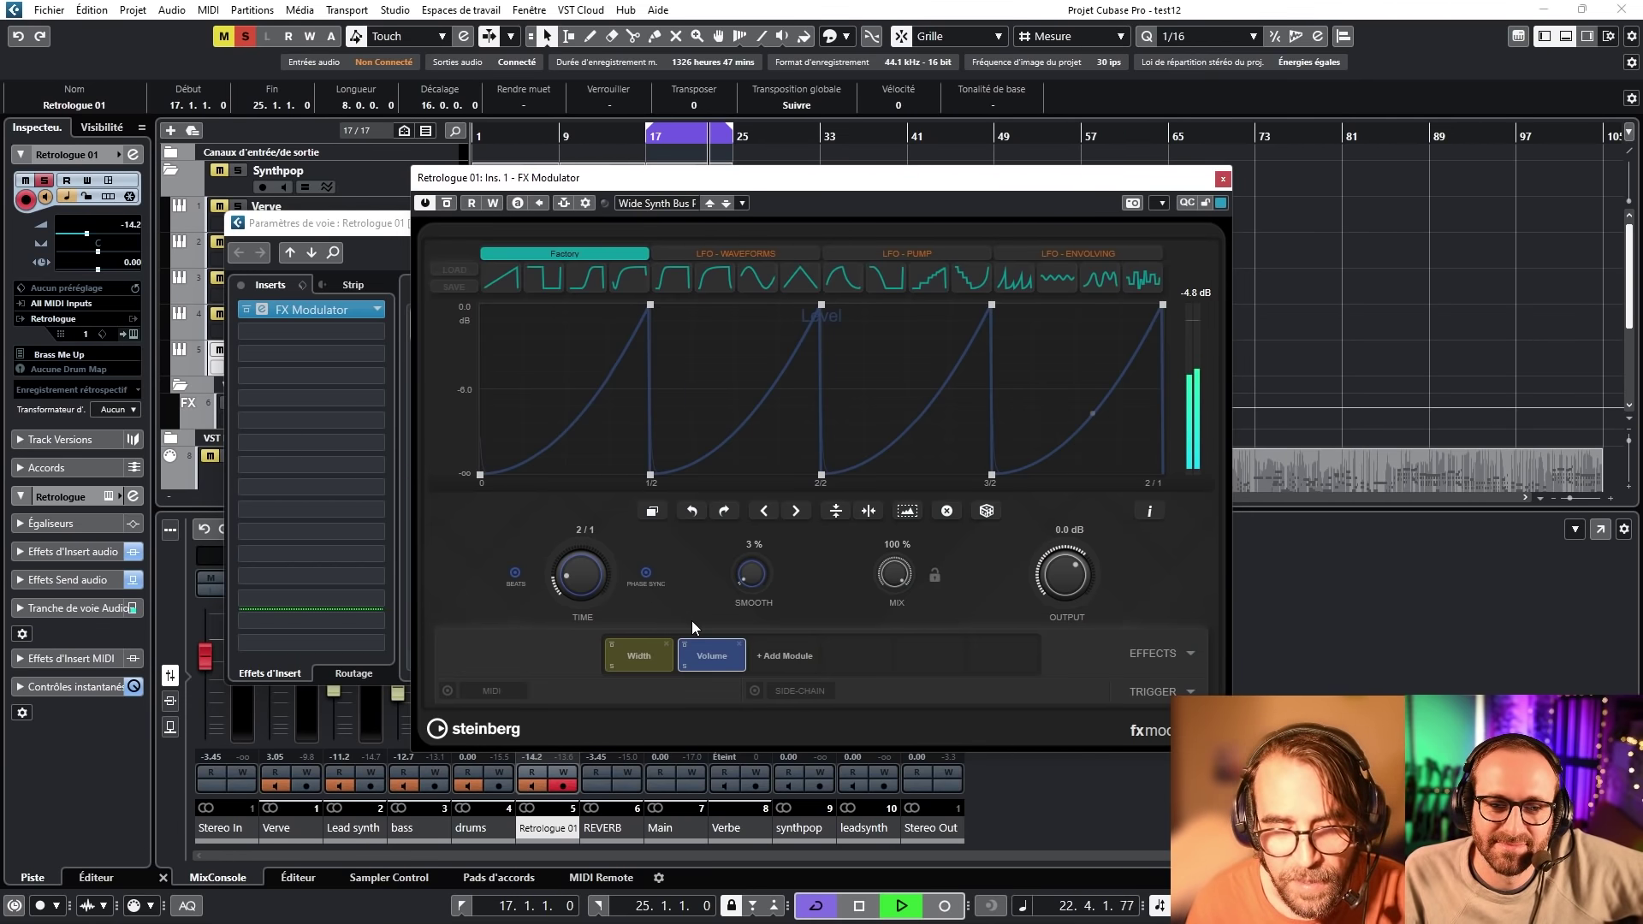
Load the Tear Pedal Modulation preset in FX Modulator.
left_click(691, 203)
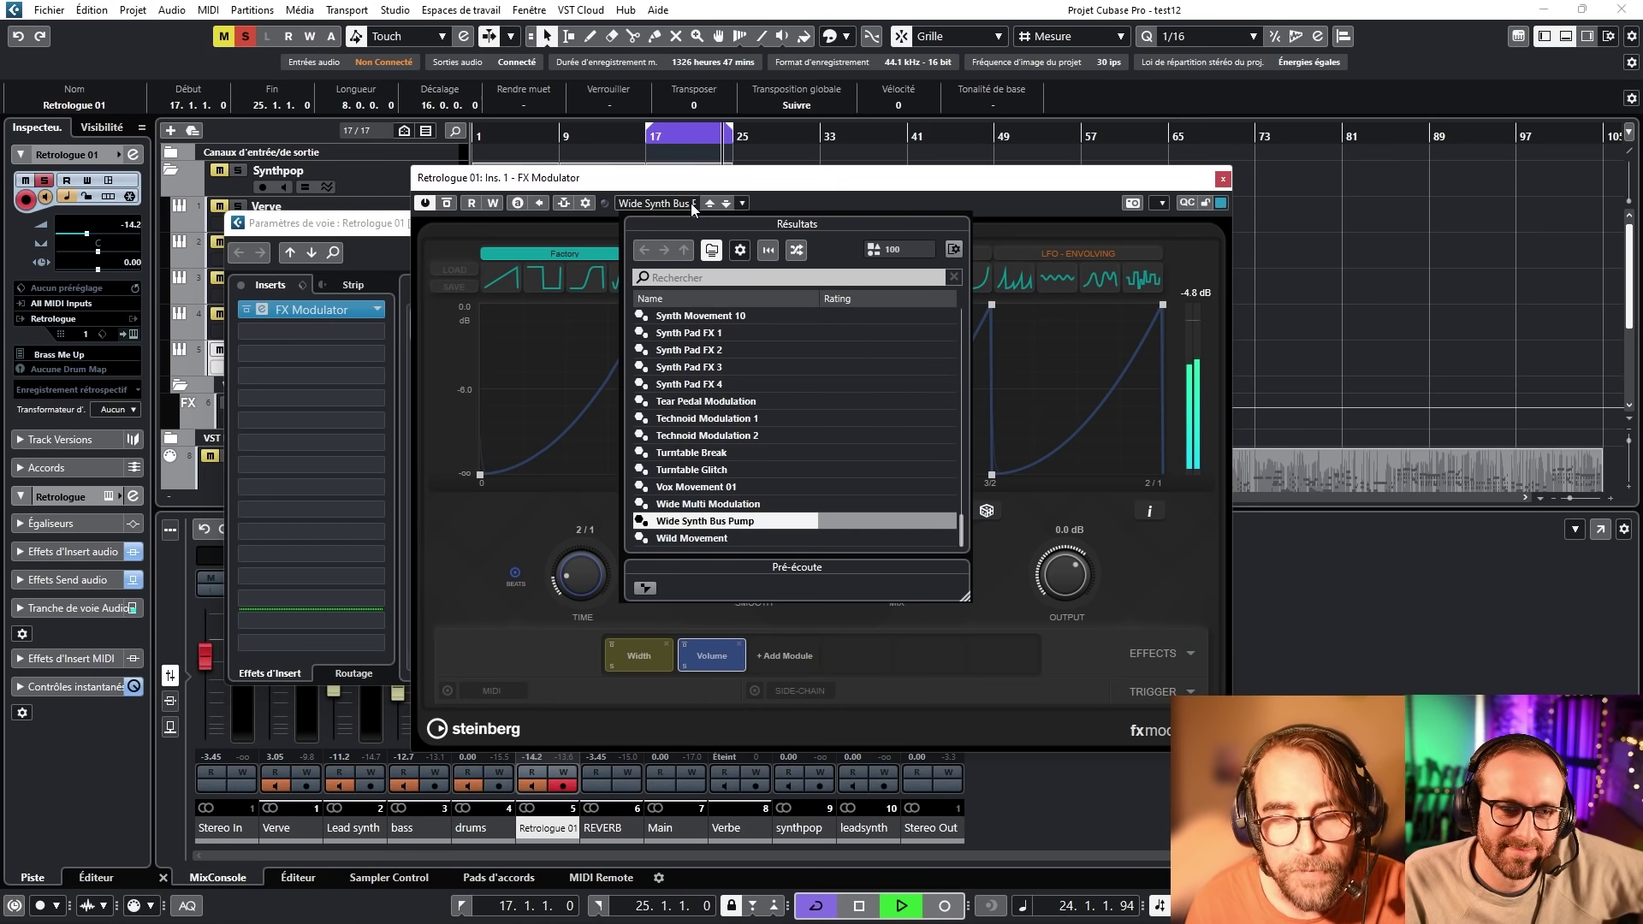
double_click(698, 401)
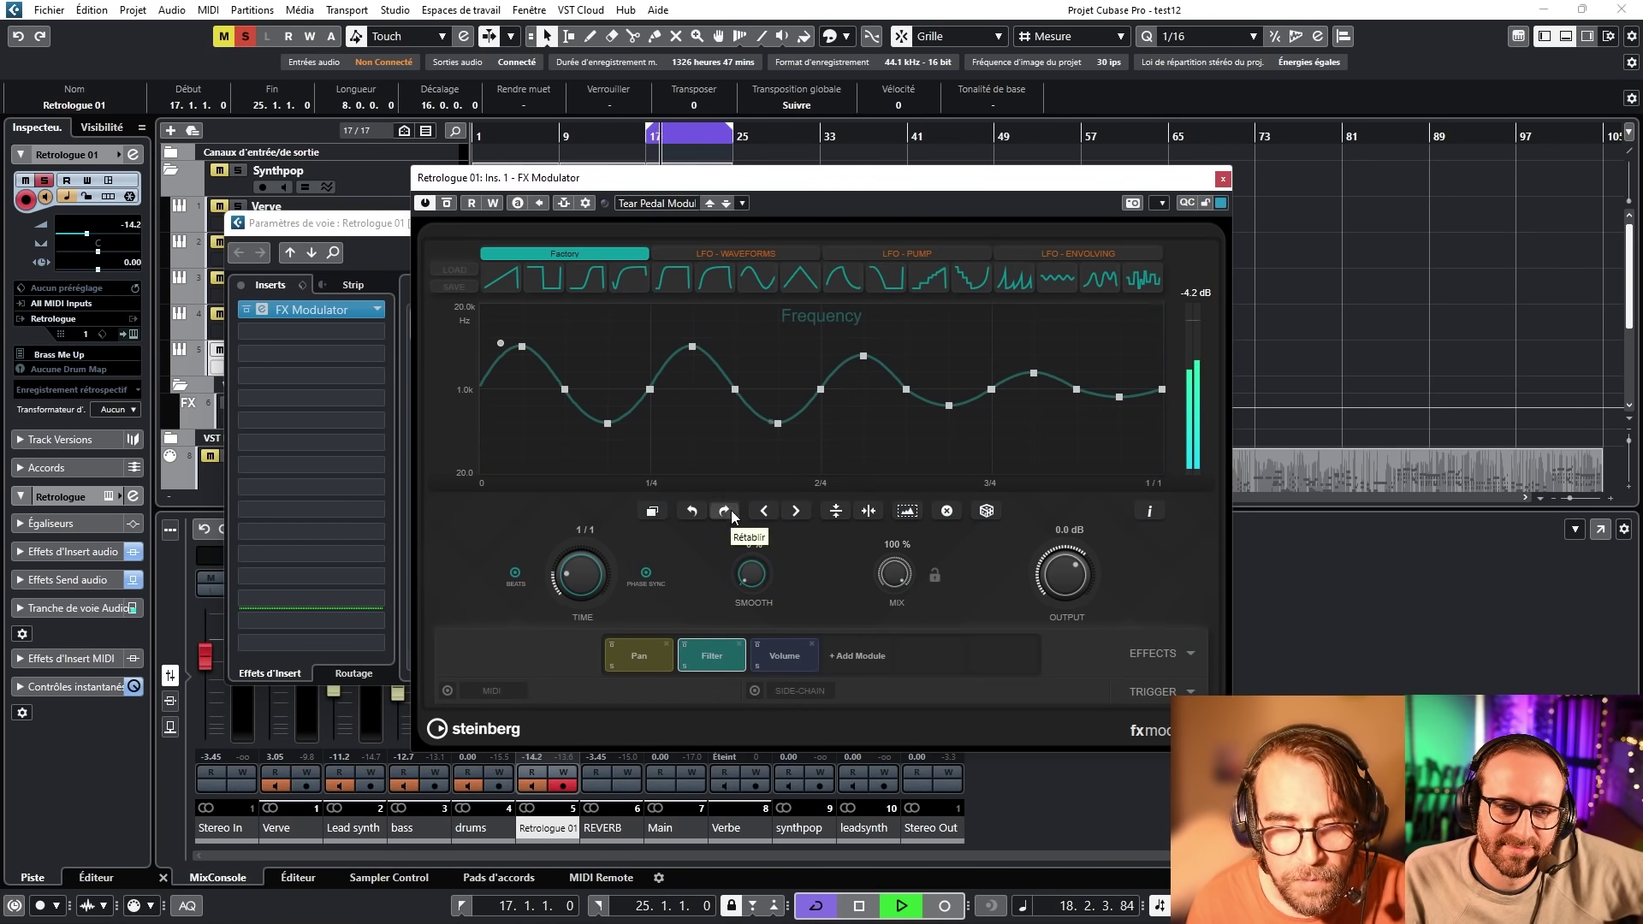
Try a Pitch Shifter module with the wavy, second-to-last factory curve at 44 % mix, and remove the module again.
left_click(839, 654)
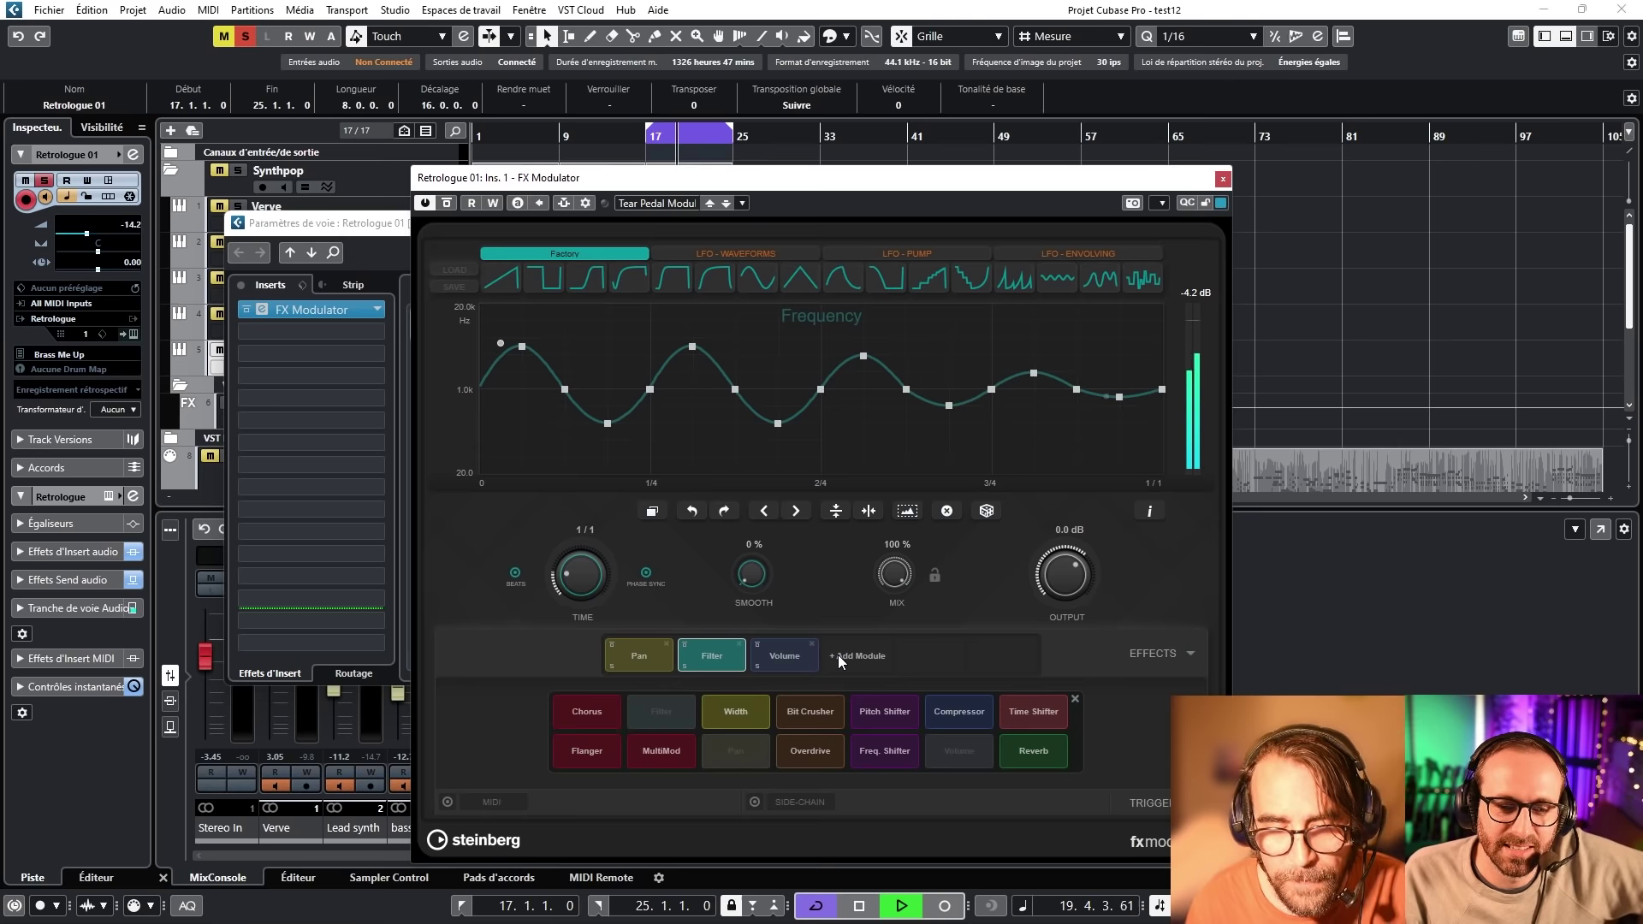
left_click(876, 710)
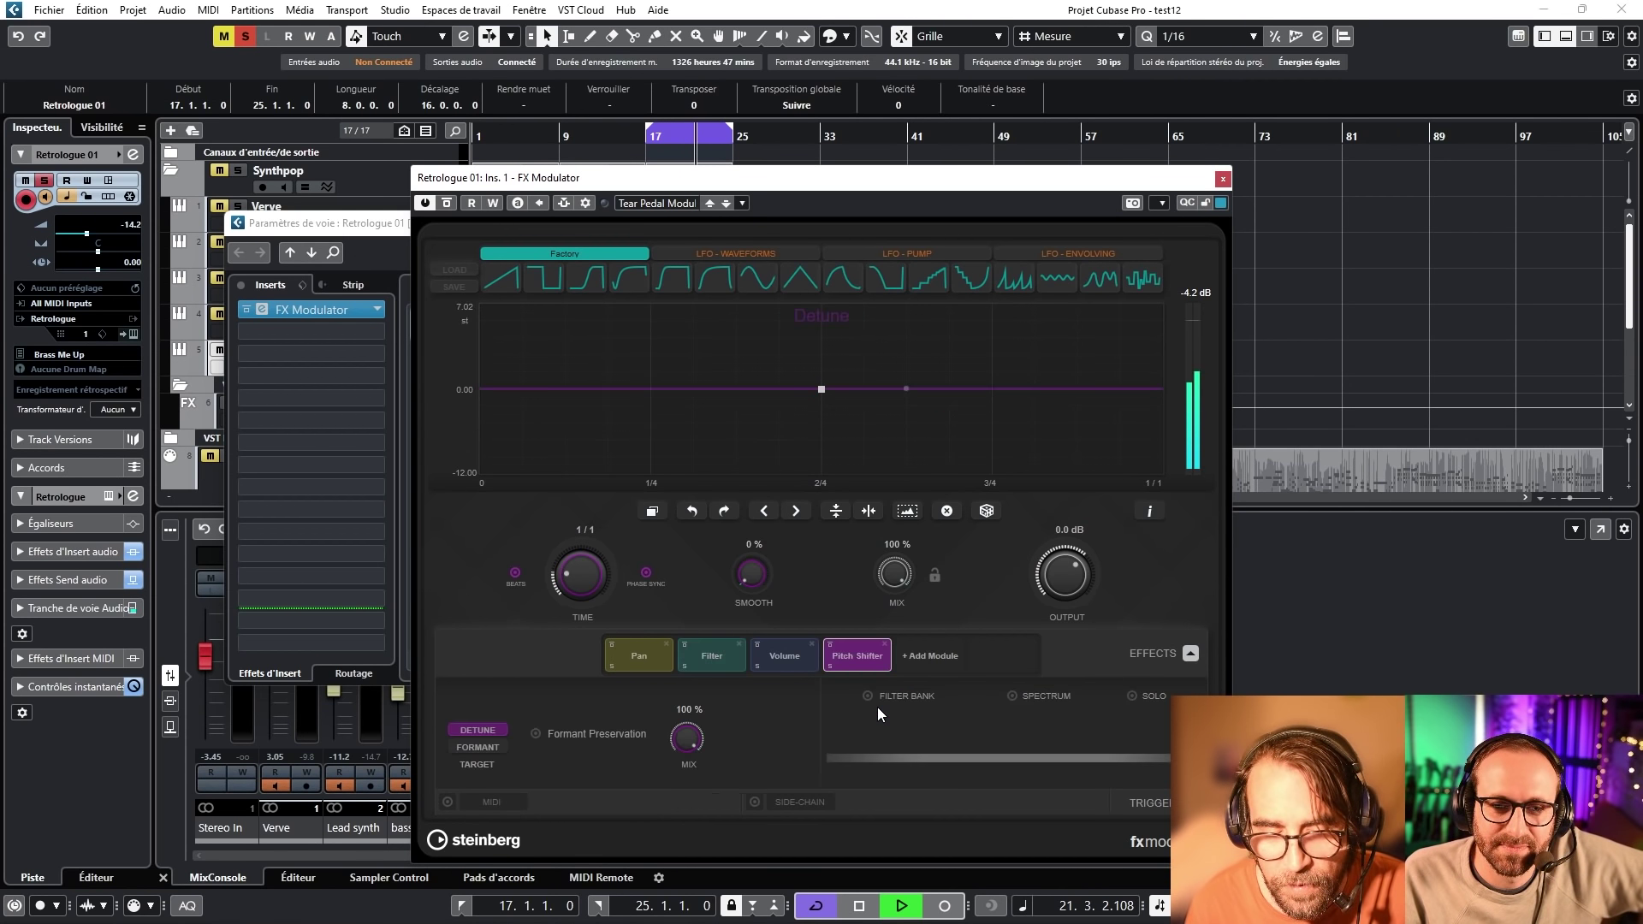
left_click(1100, 280)
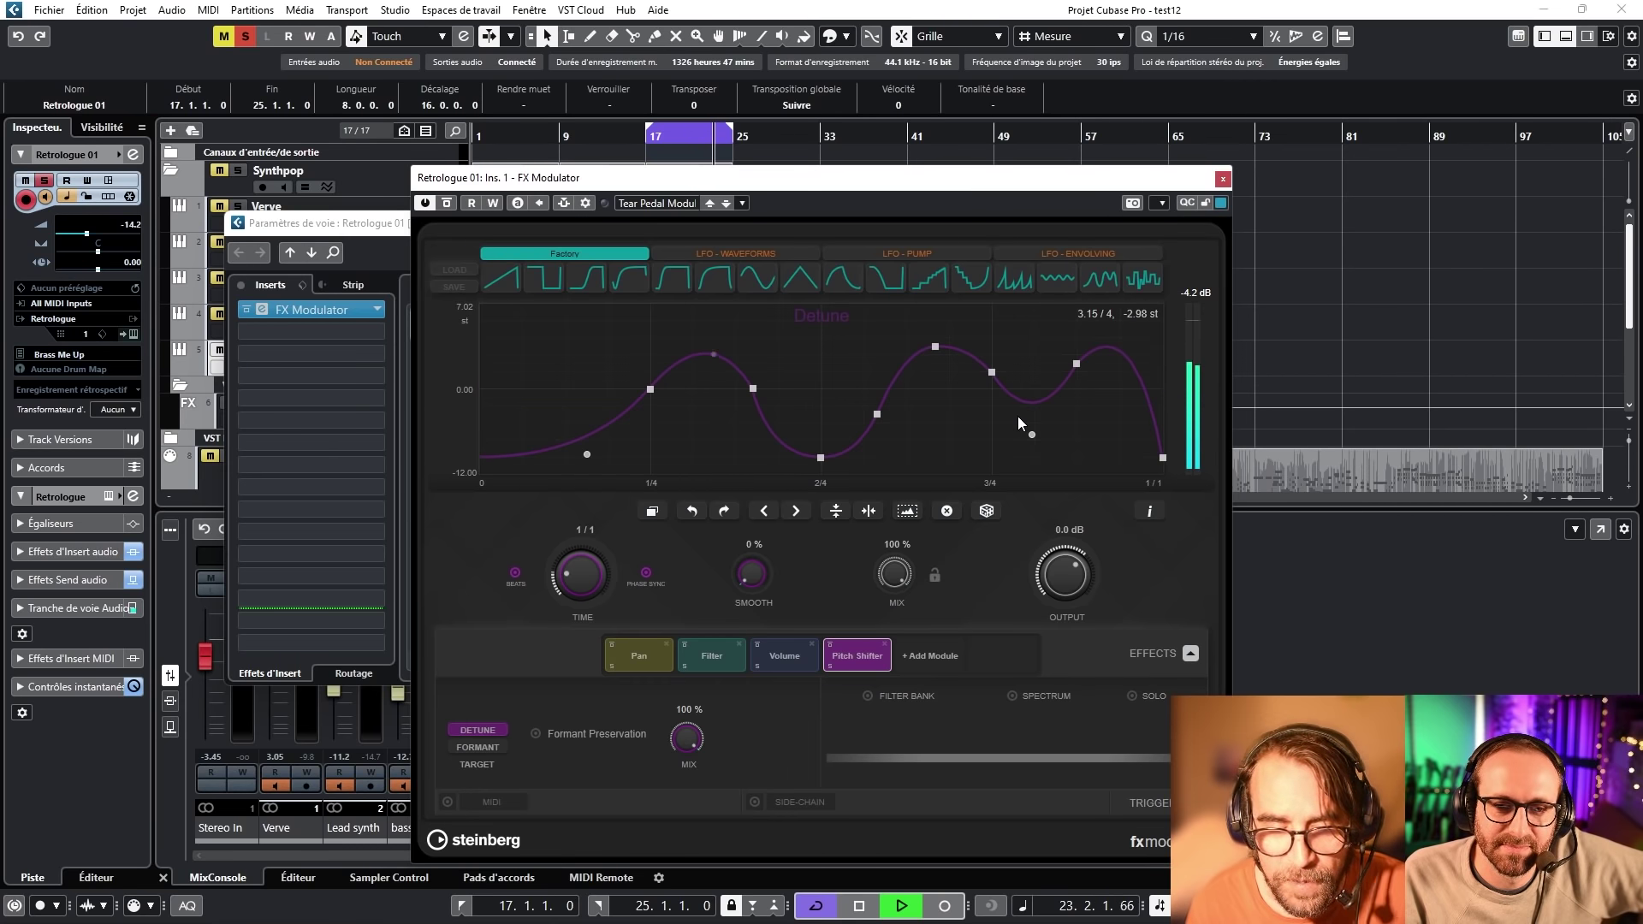
left_click_drag(895, 572, 909, 666)
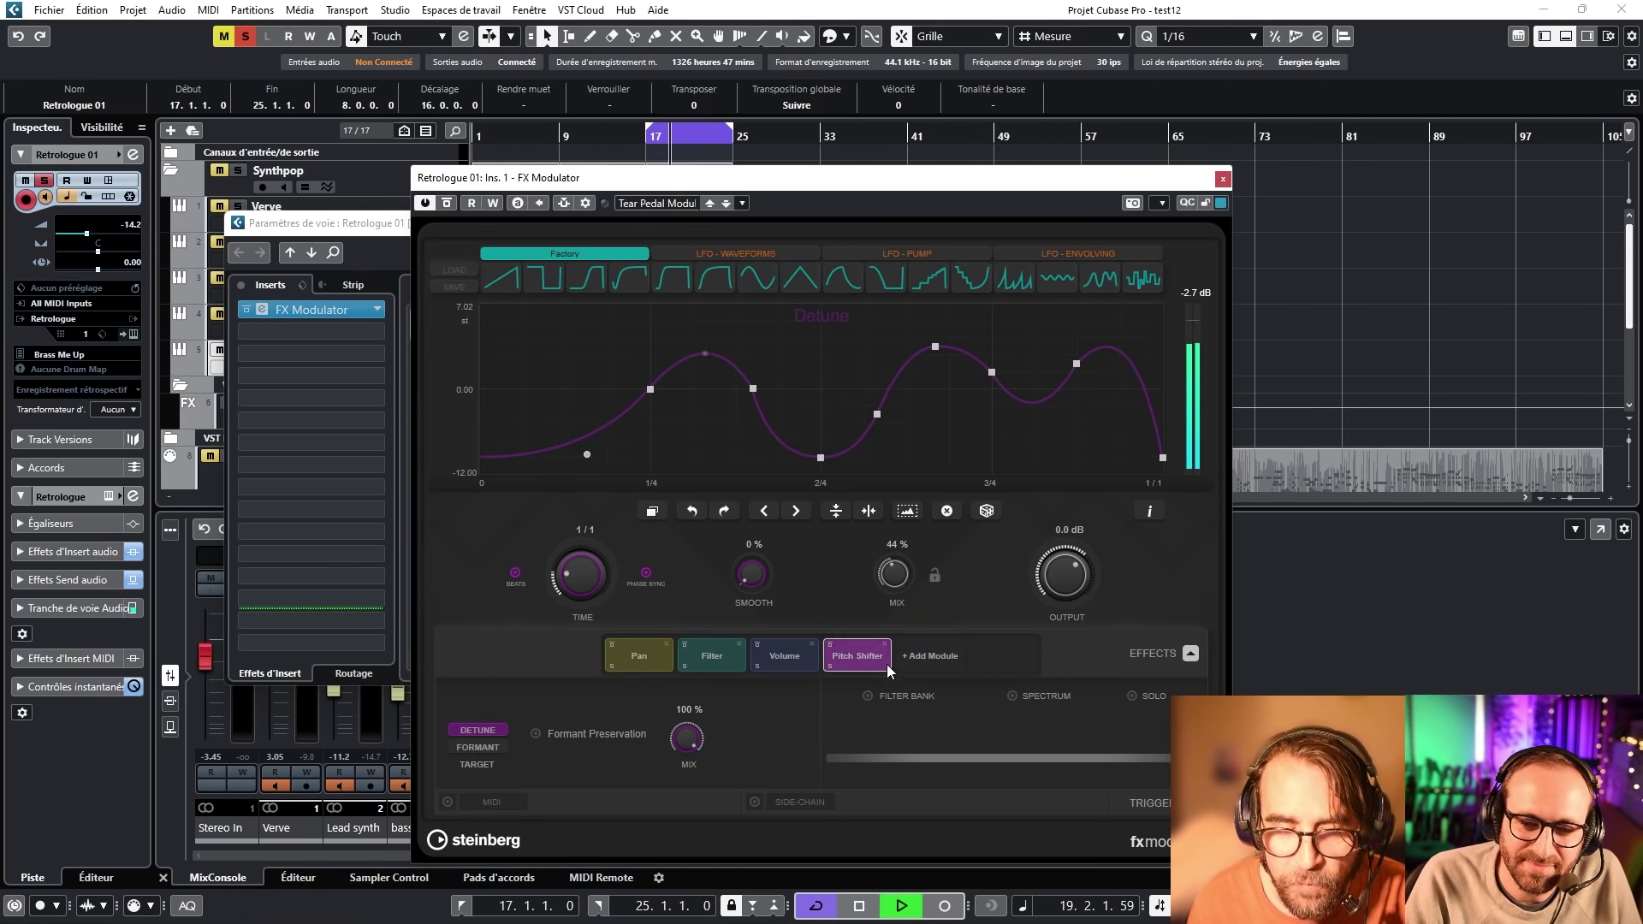
left_click(886, 641)
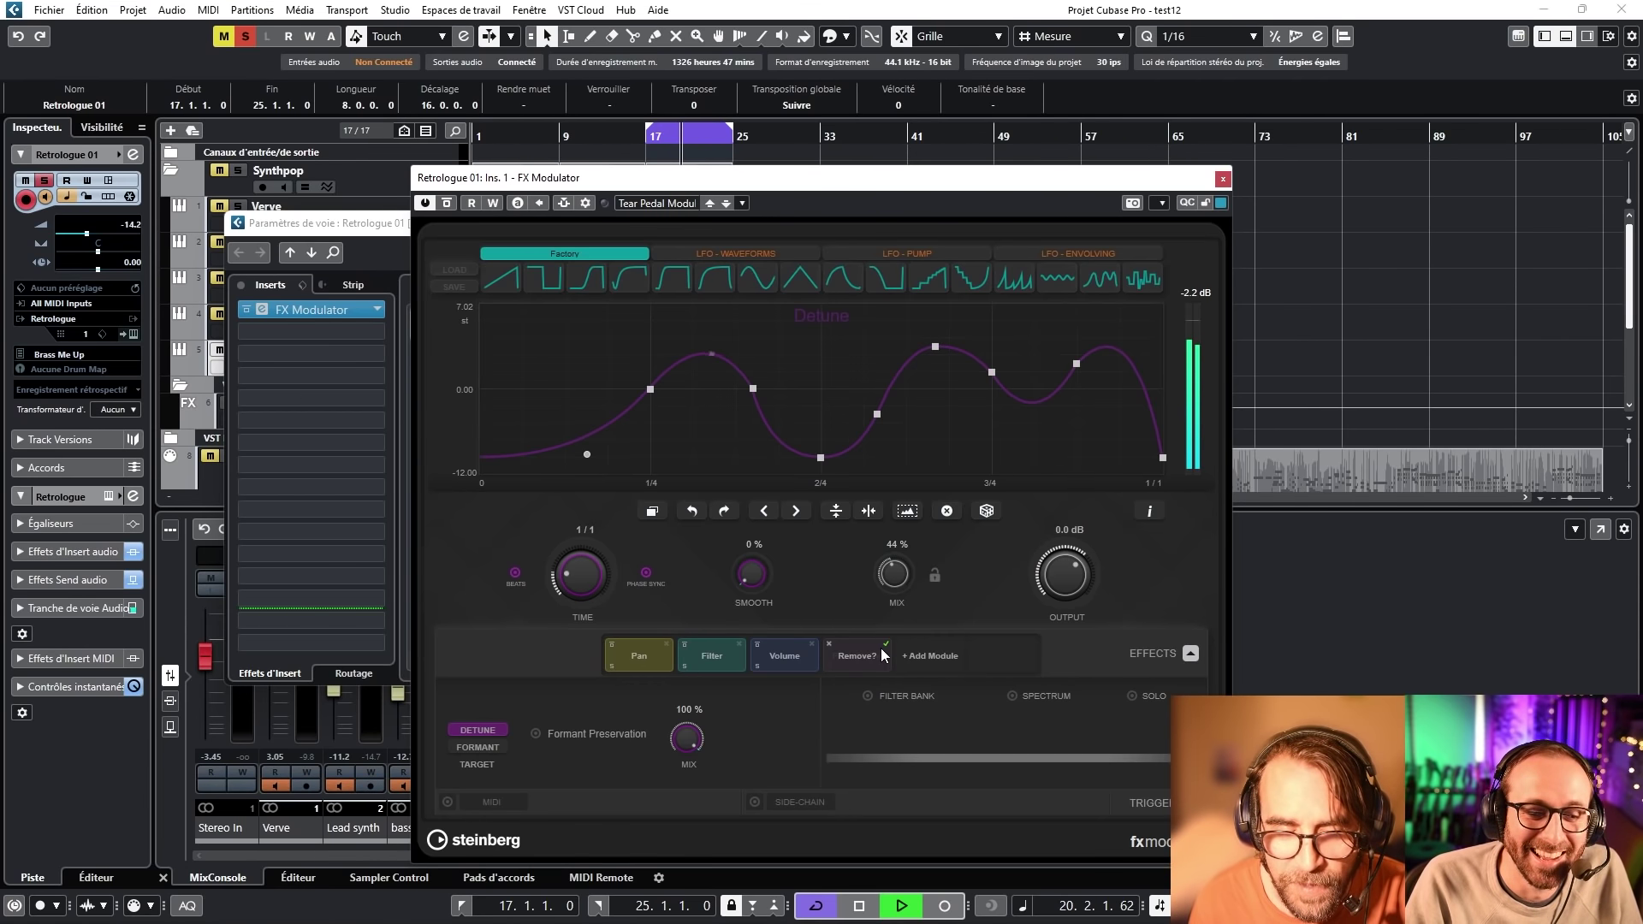
left_click(885, 644)
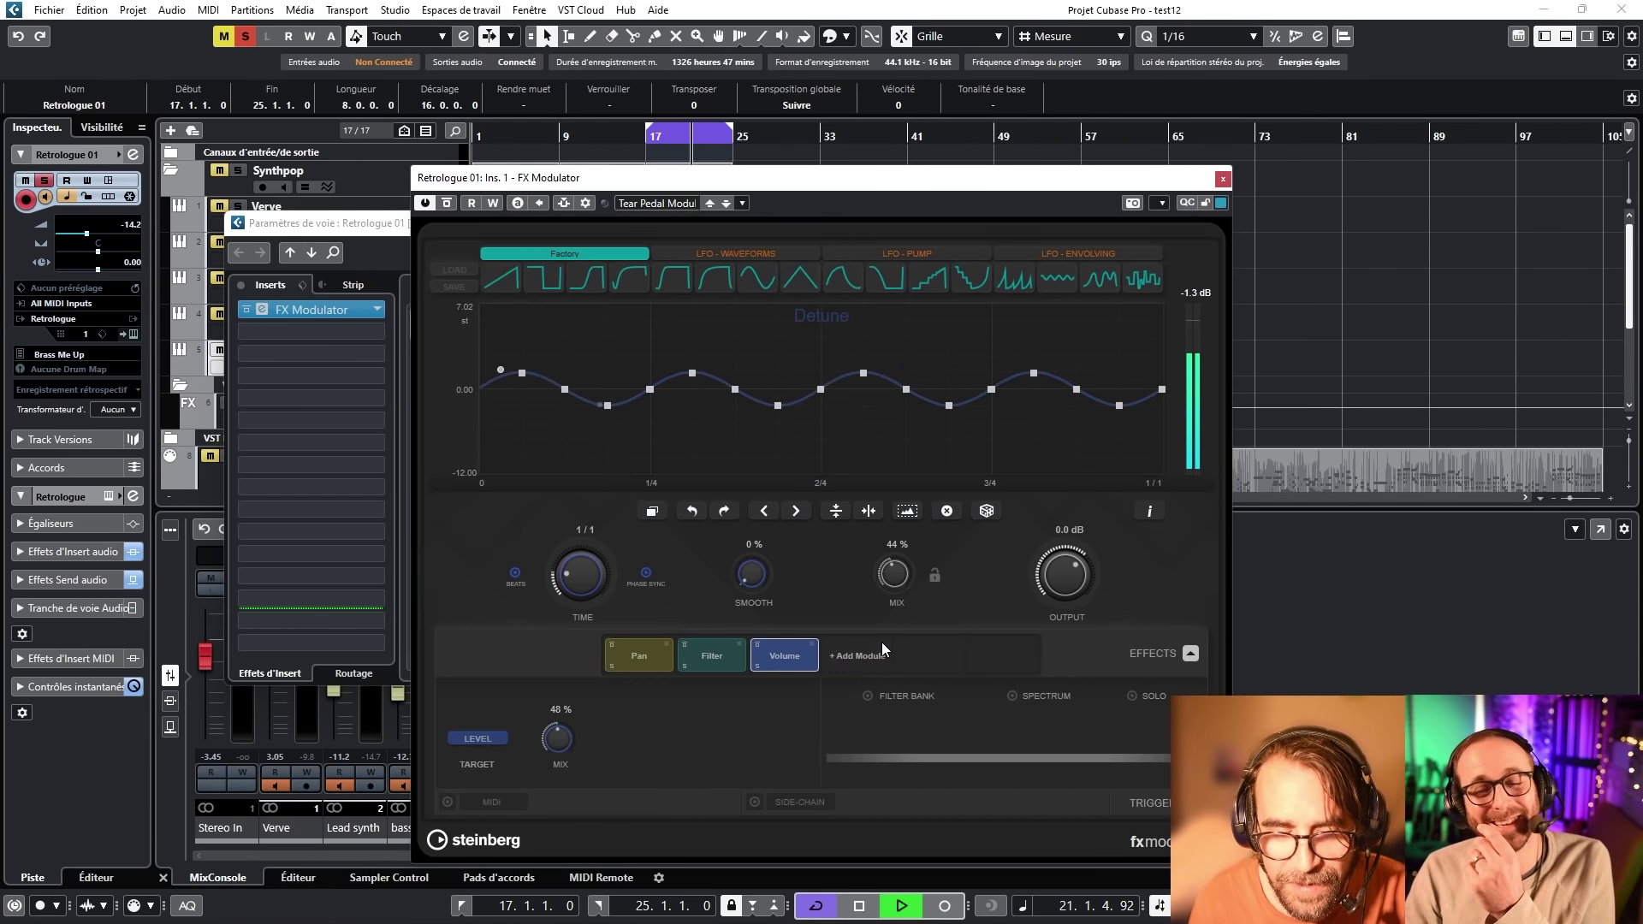
Add an Overdrive module to FX Modulator and apply the rising ramp curve to its Drive while playing.
key("space")
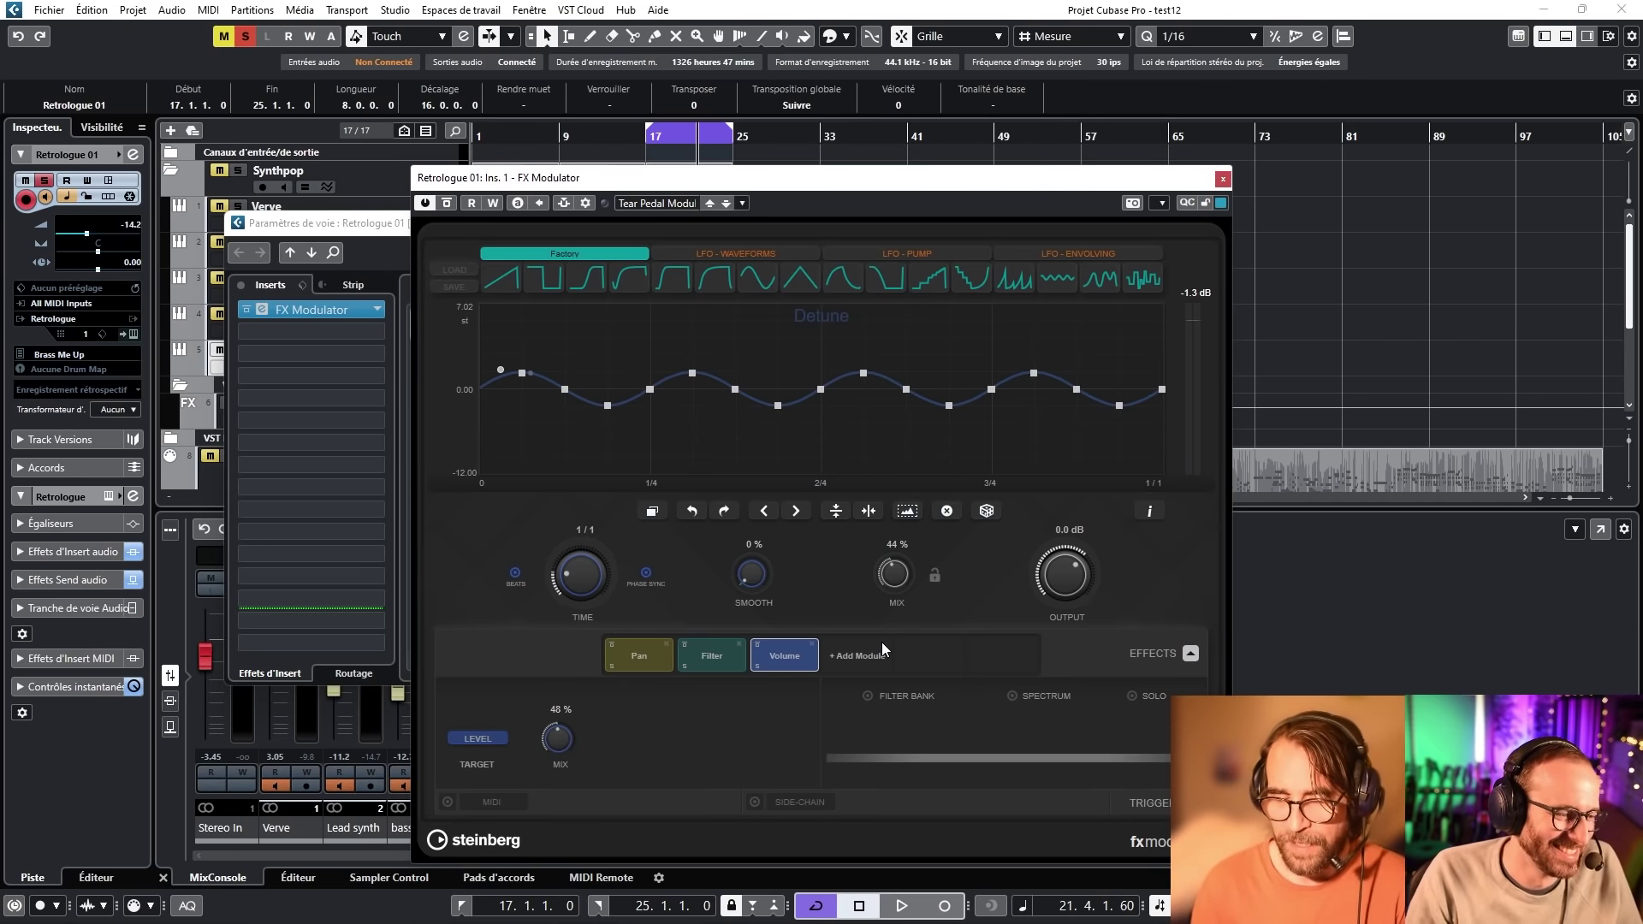
left_click(882, 646)
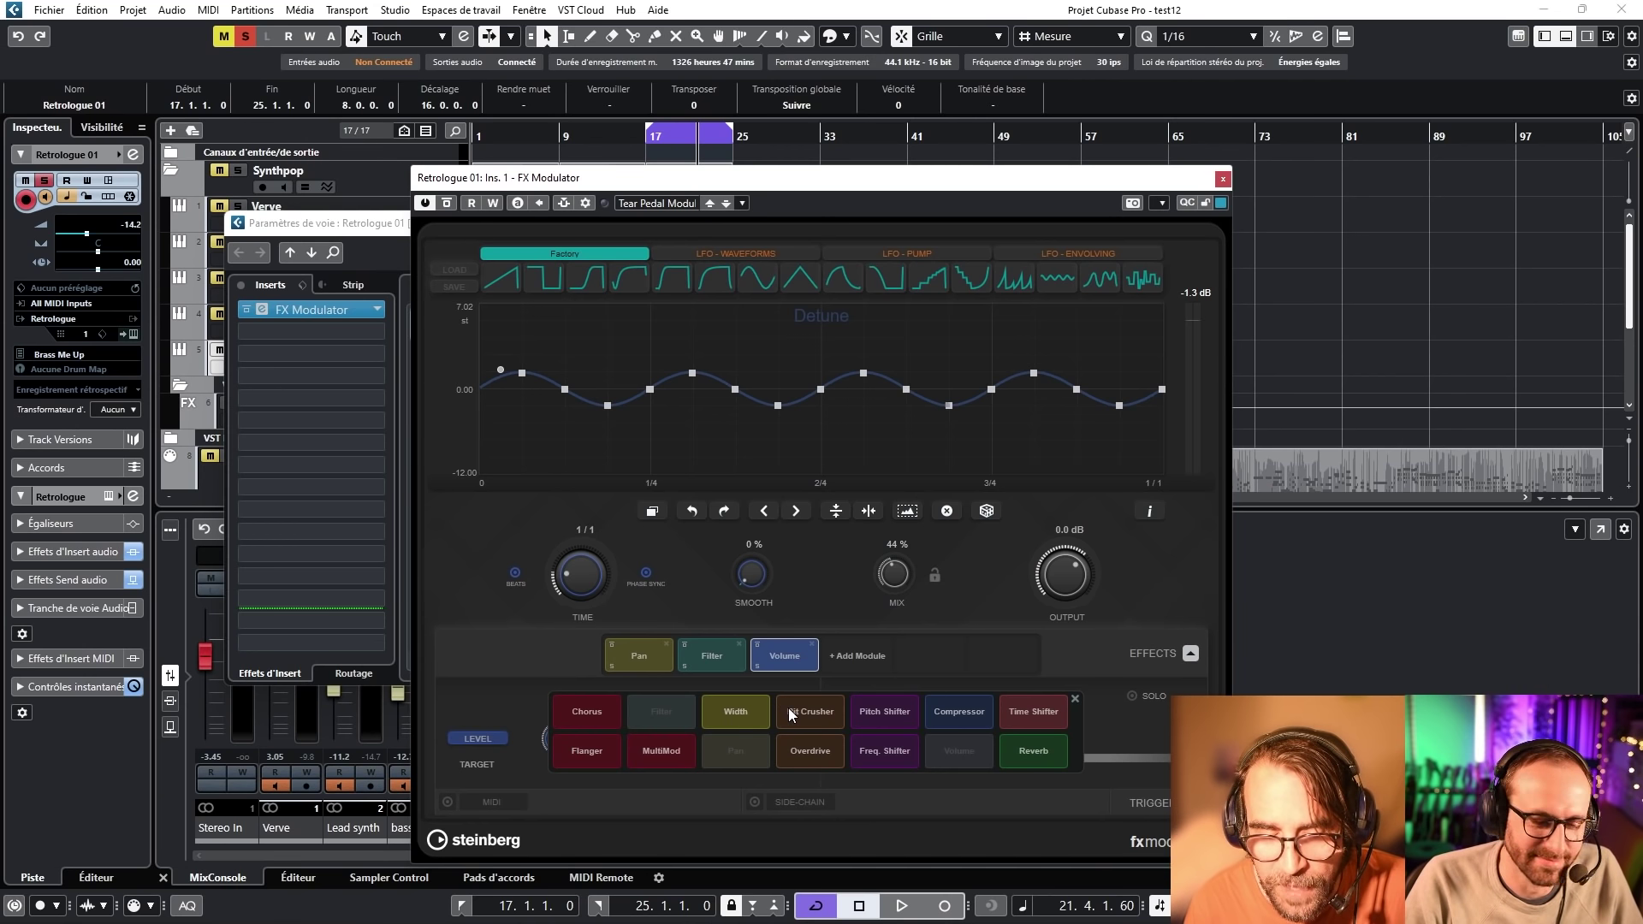
left_click(802, 749)
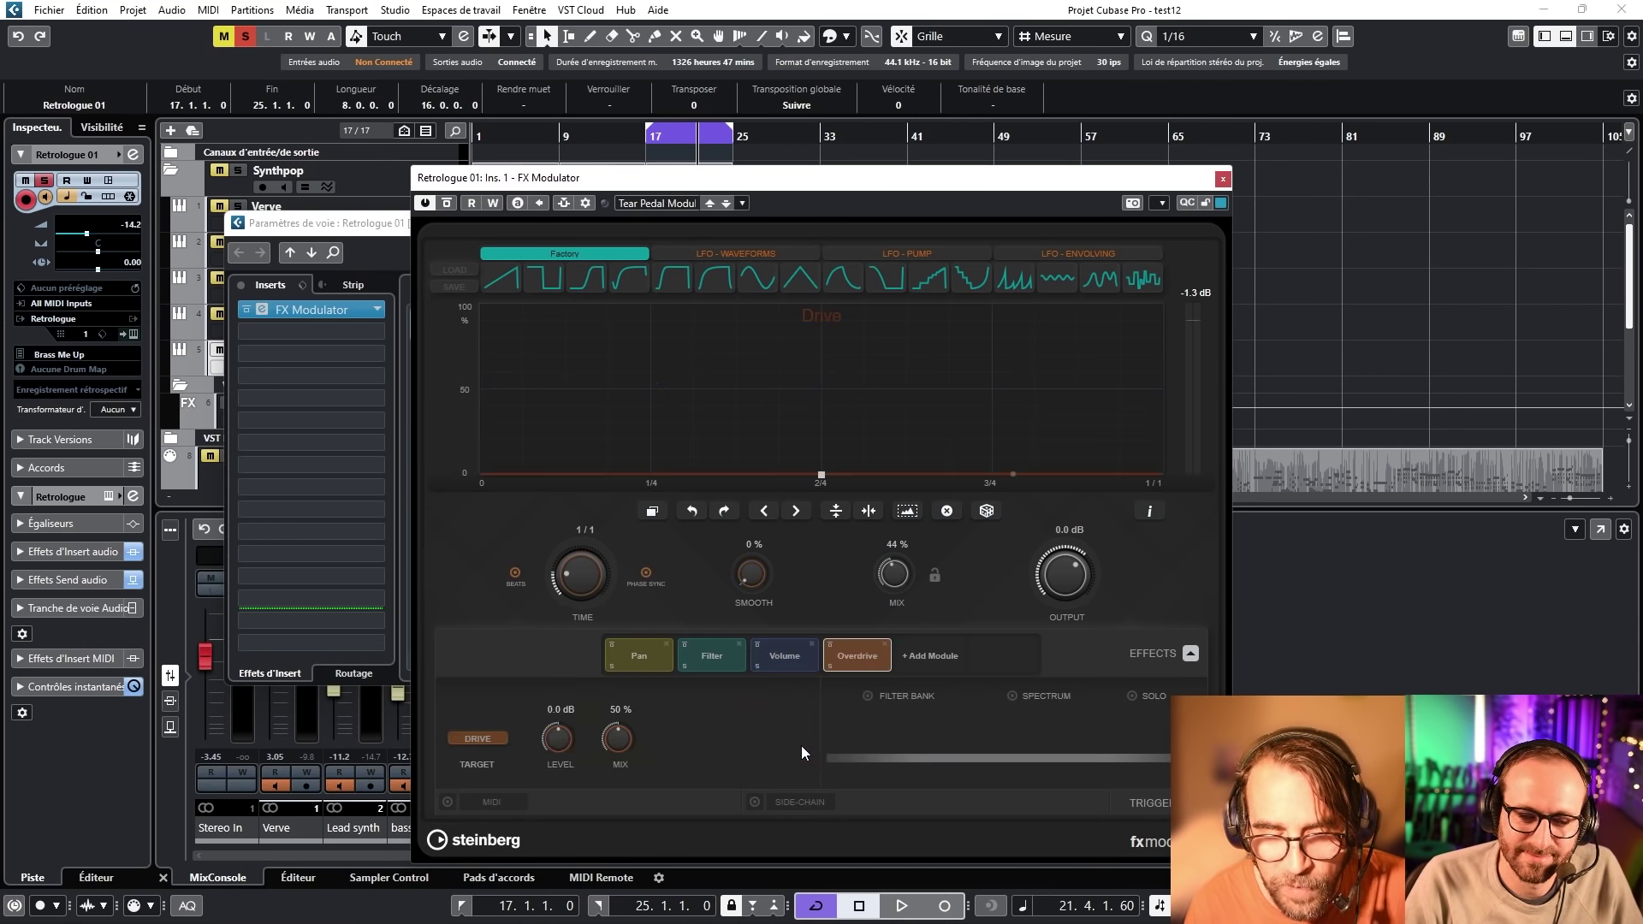
key("space")
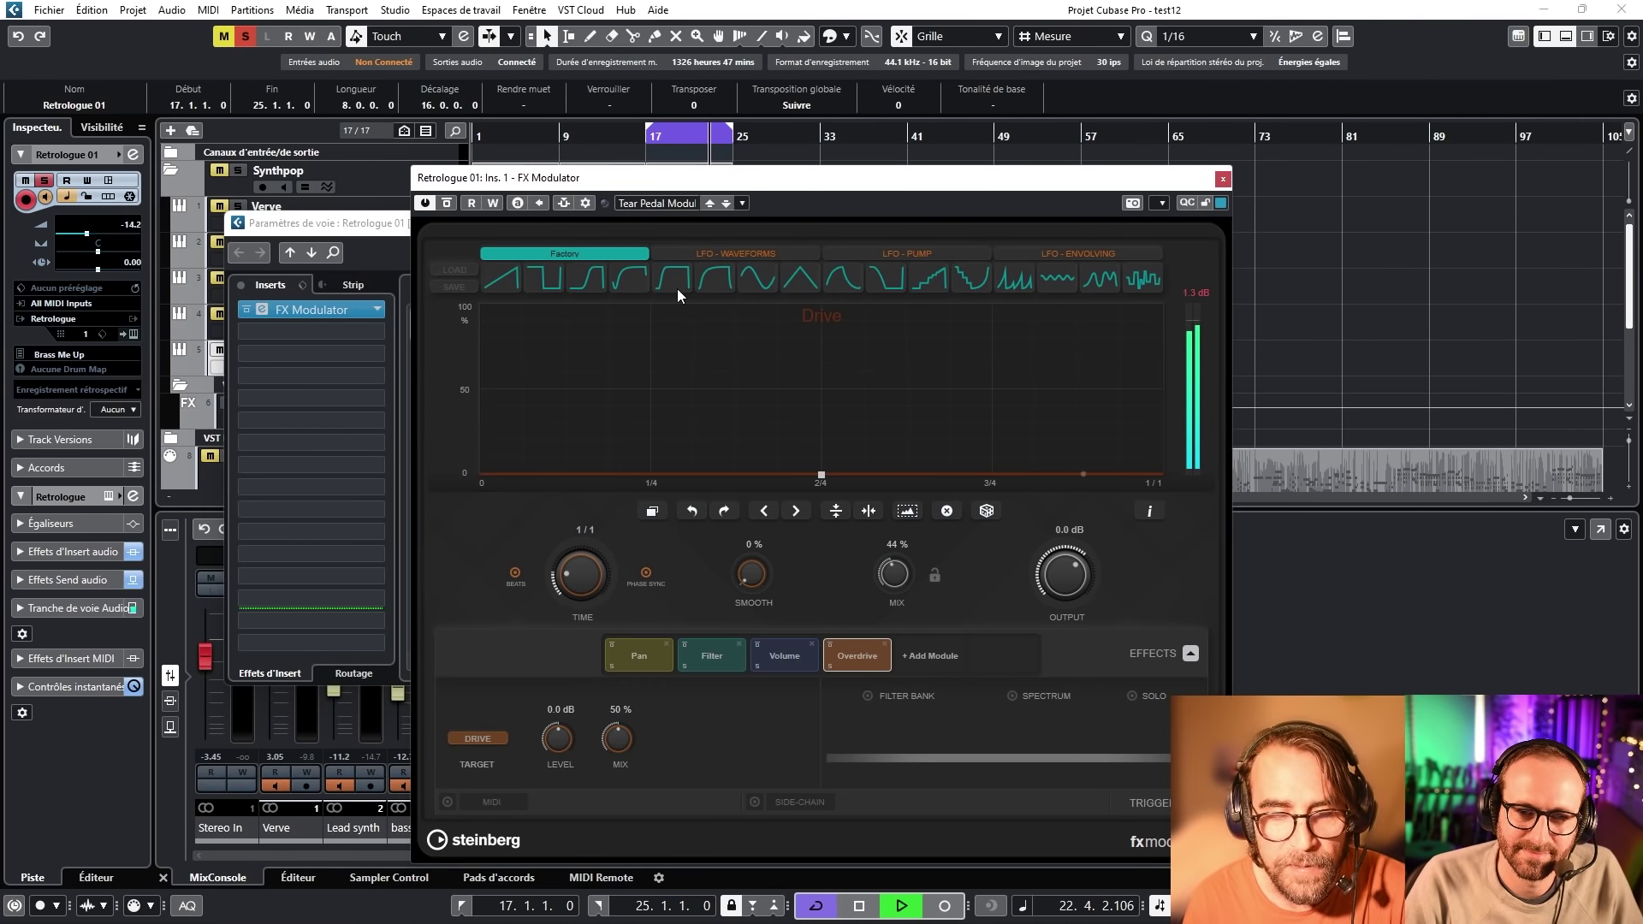
left_click(517, 283)
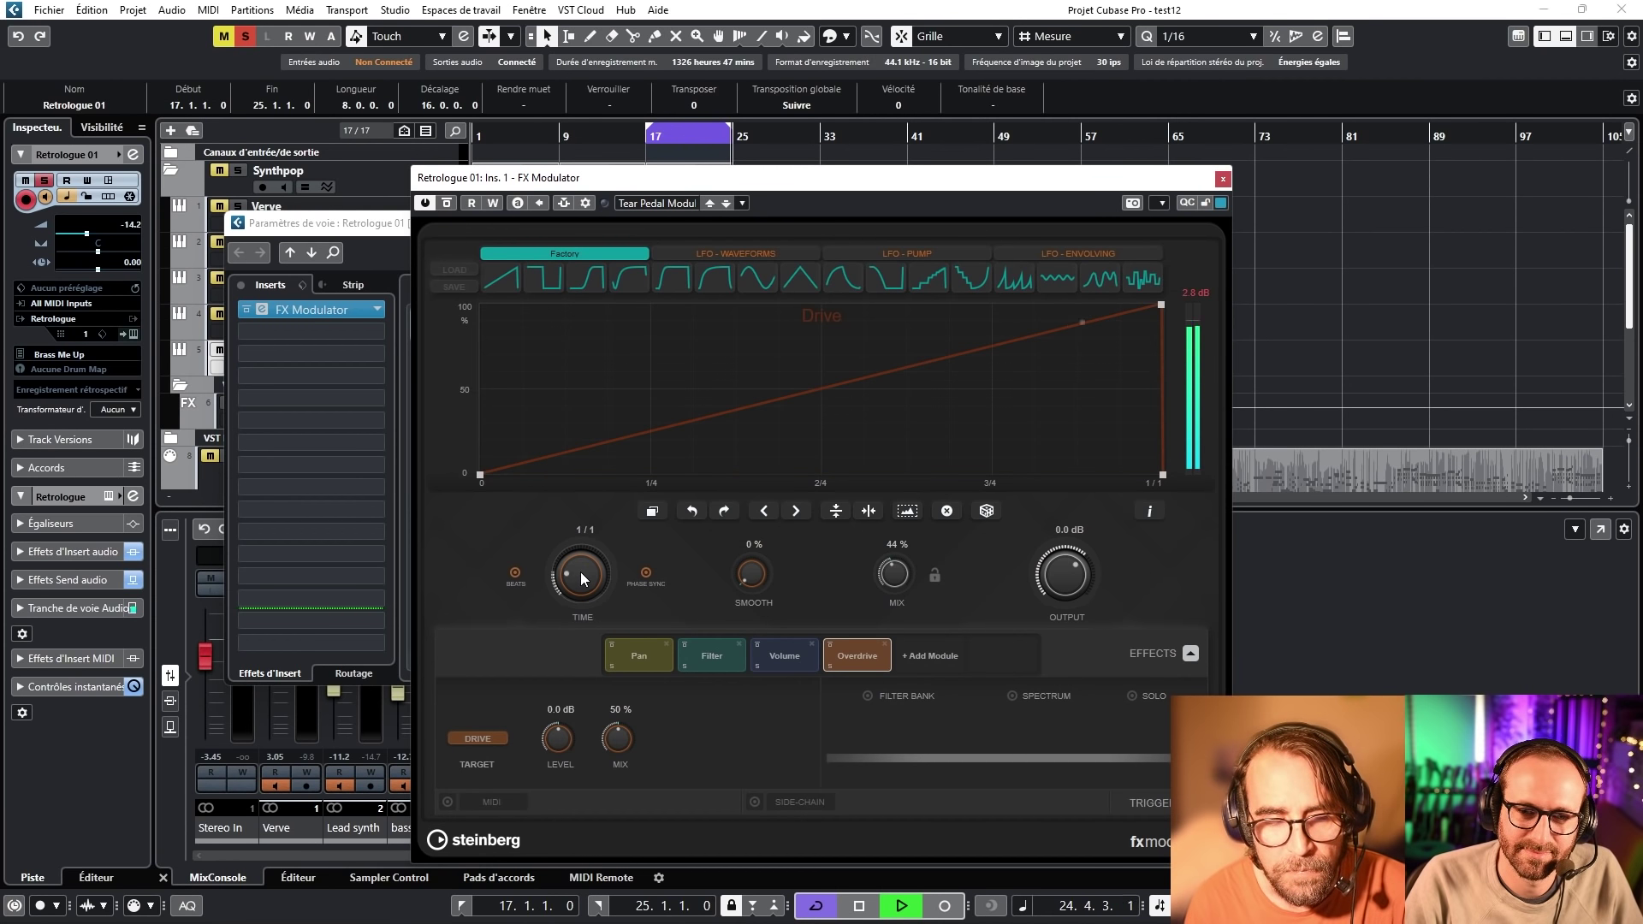
Try shorter modulation times for the Overdrive, ending with Time at 1/4 and the overall Mix at 72 %.
left_click_drag(576, 582, 579, 572)
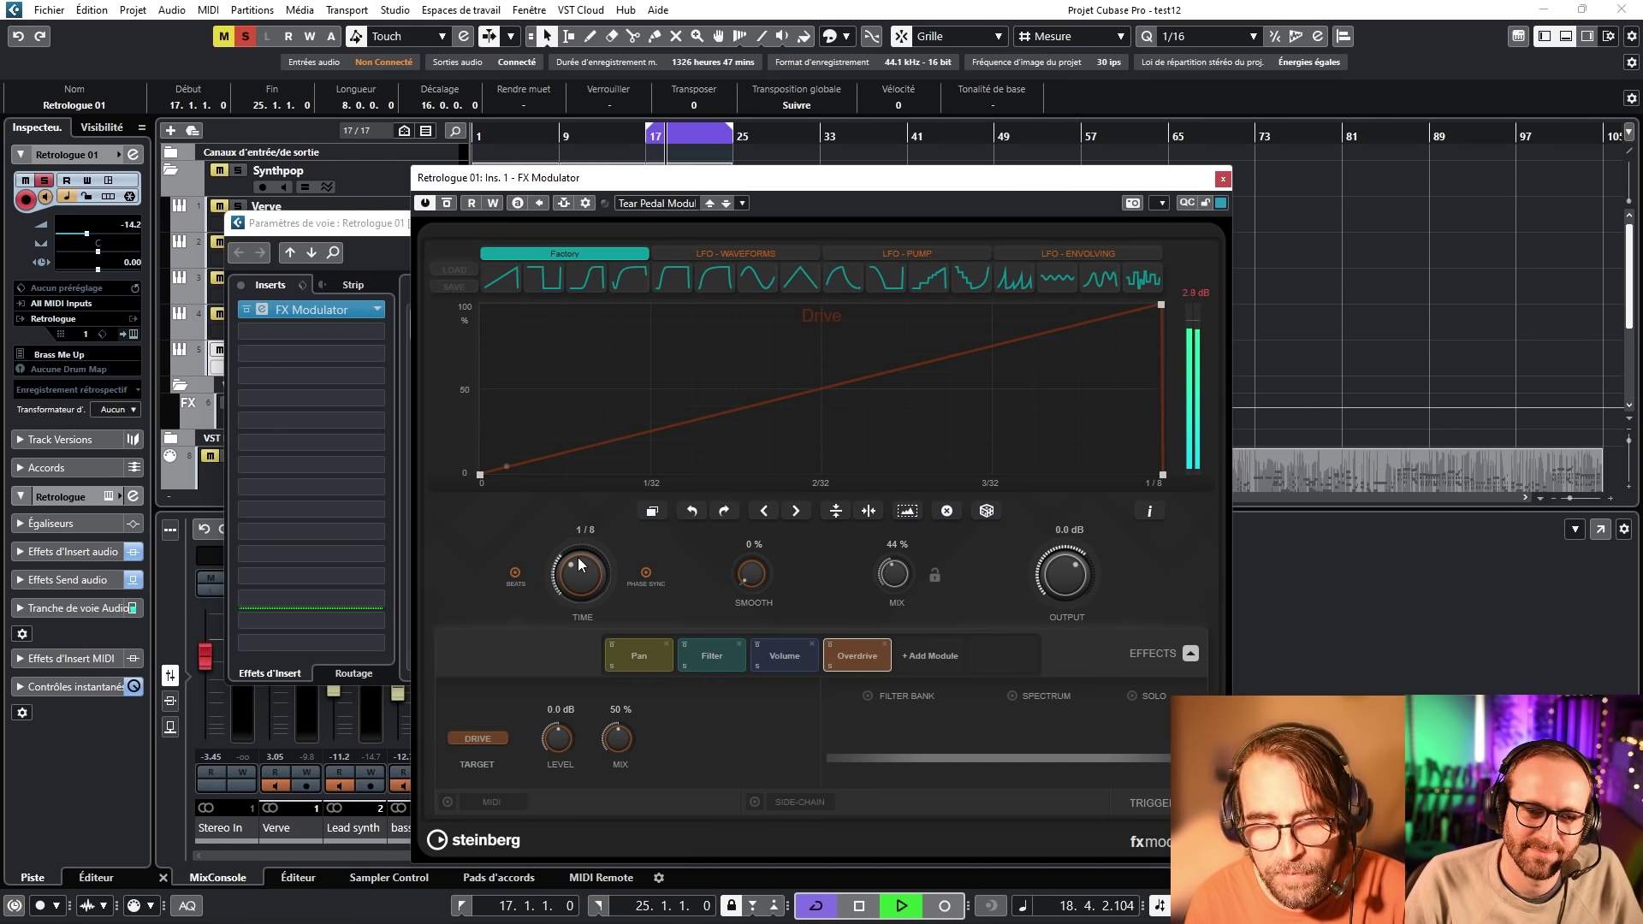
mouse_move(577, 557)
left_mouse_down()
mouse_move(568, 588)
mouse_move(584, 546)
left_mouse_up()
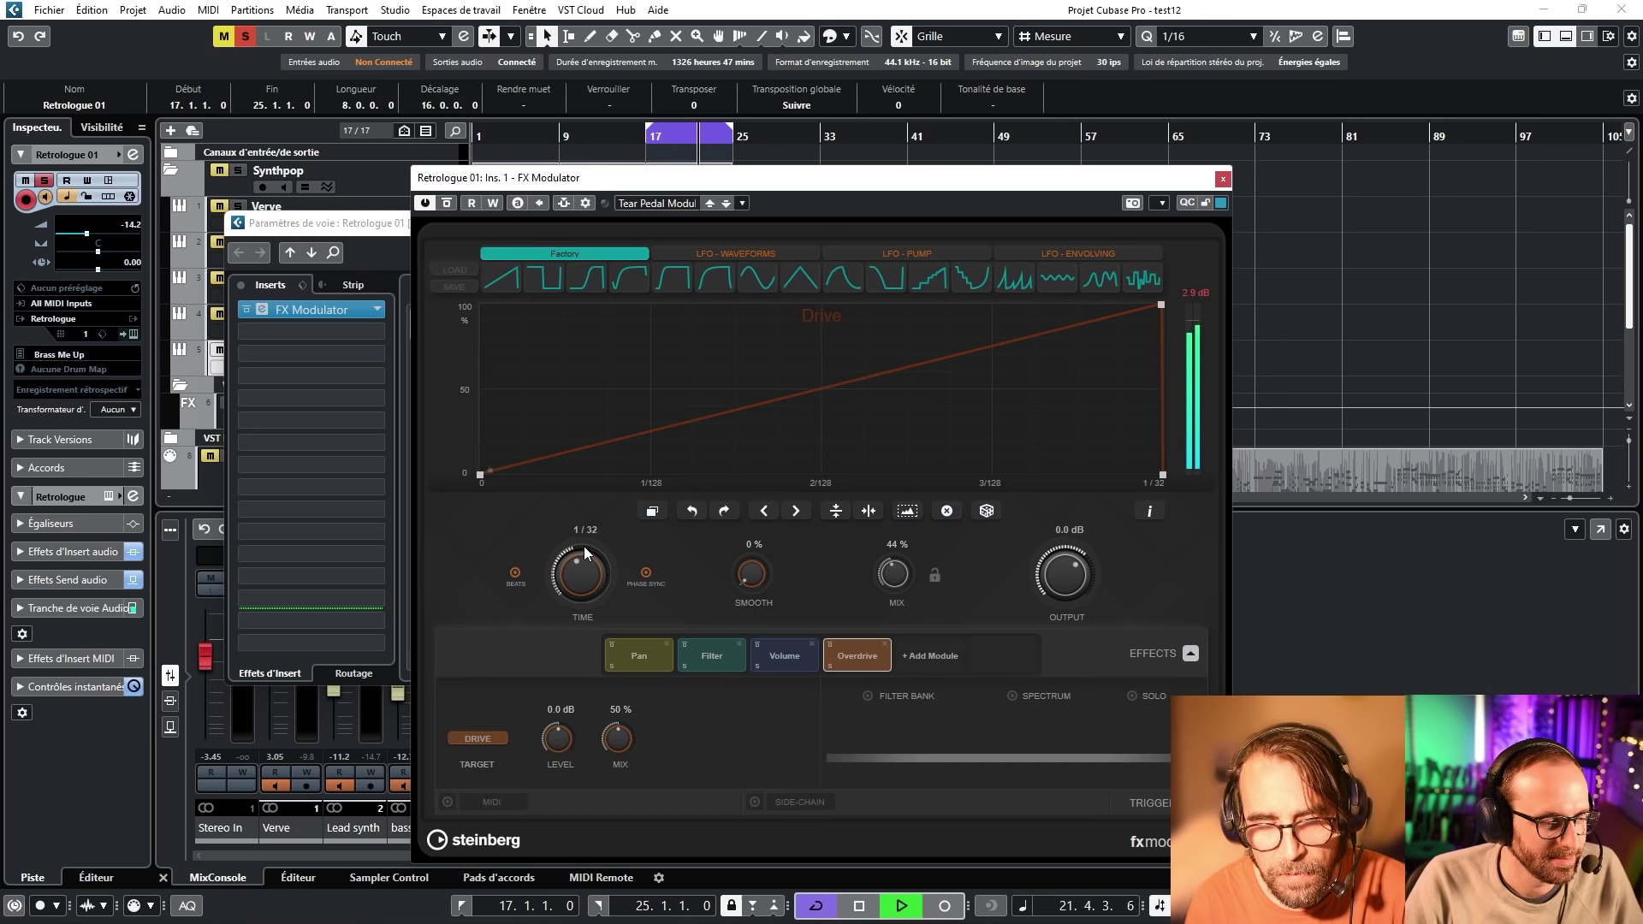
left_click_drag(897, 572, 905, 526)
left_click_drag(583, 575, 582, 598)
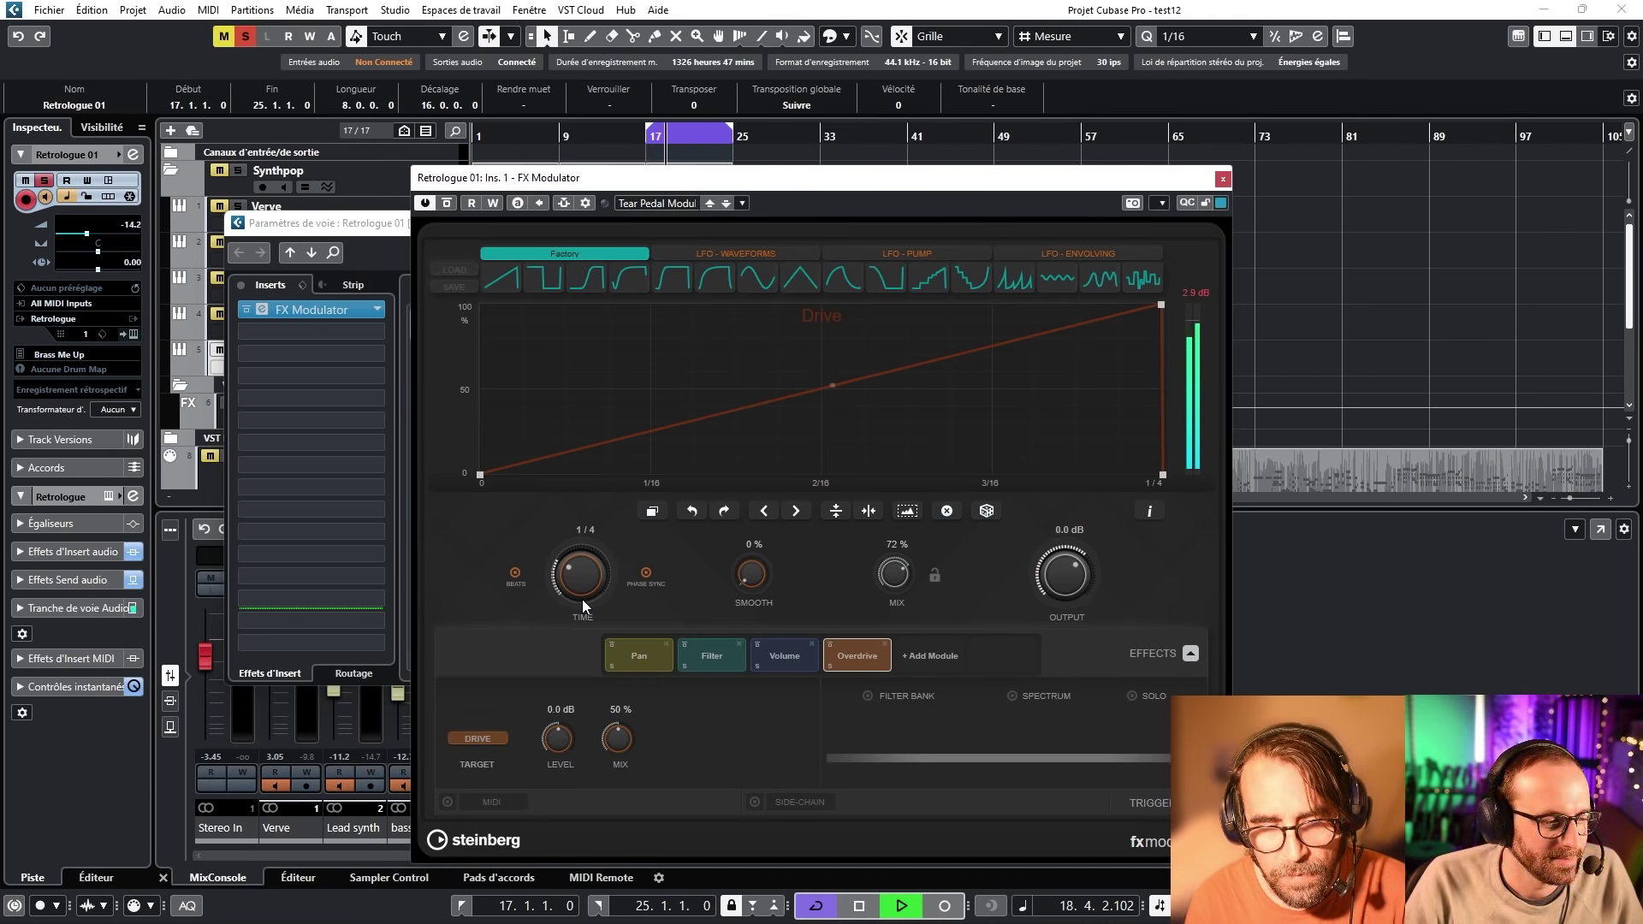
Stop playback, look at the modules that can be added in FX Modulator, and compare its modulation time in seconds and in beats.
key("space")
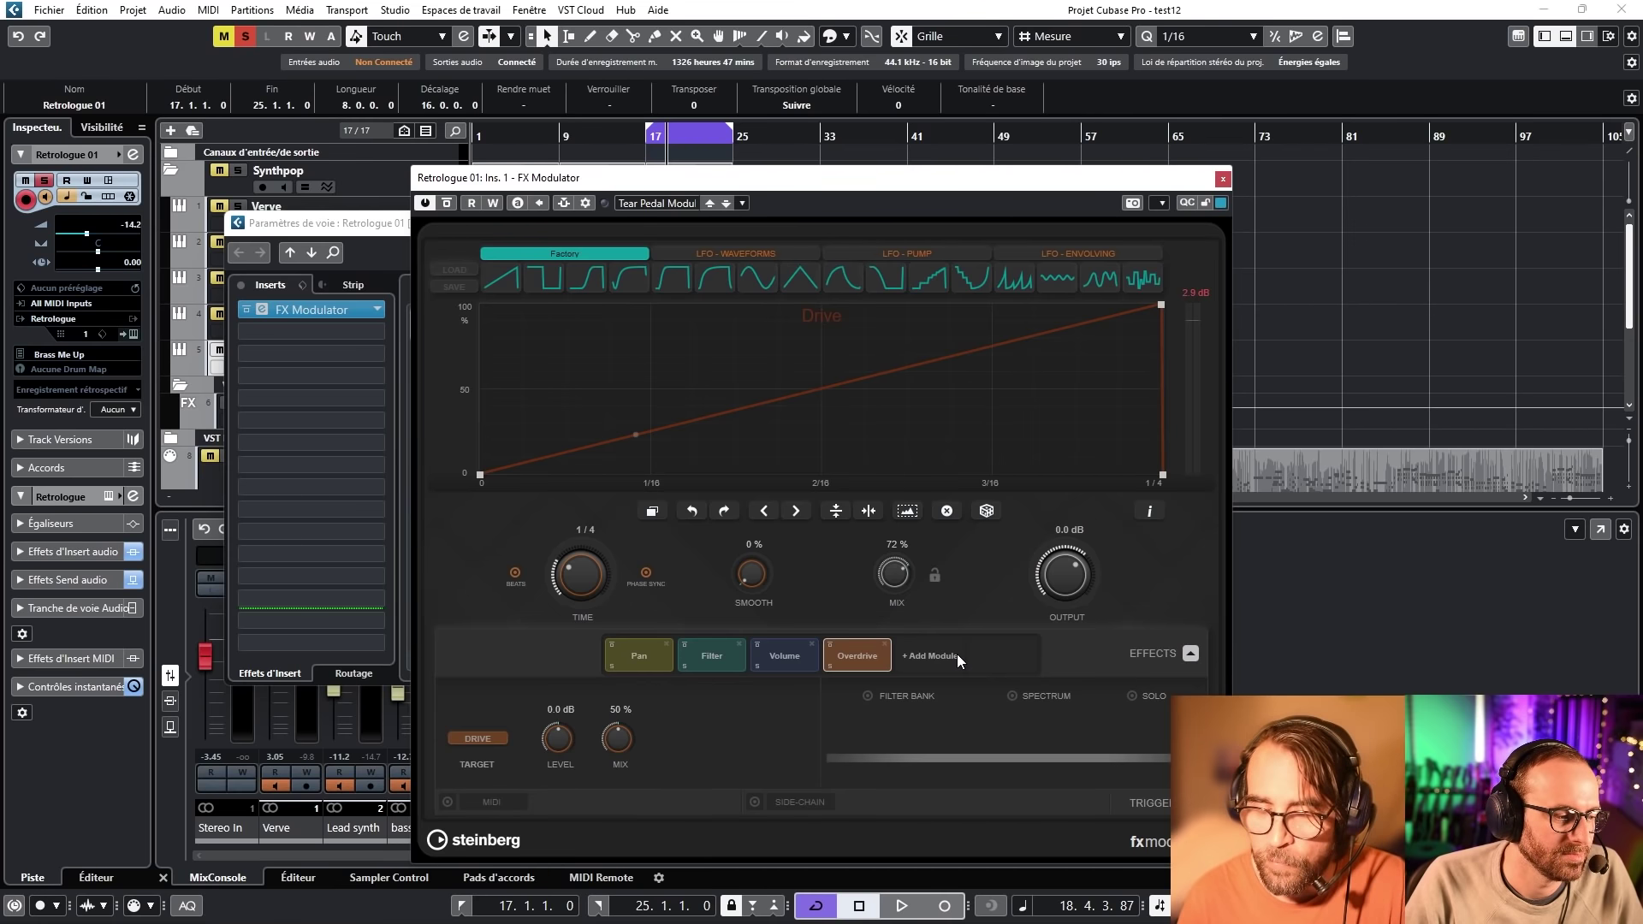
left_click(947, 655)
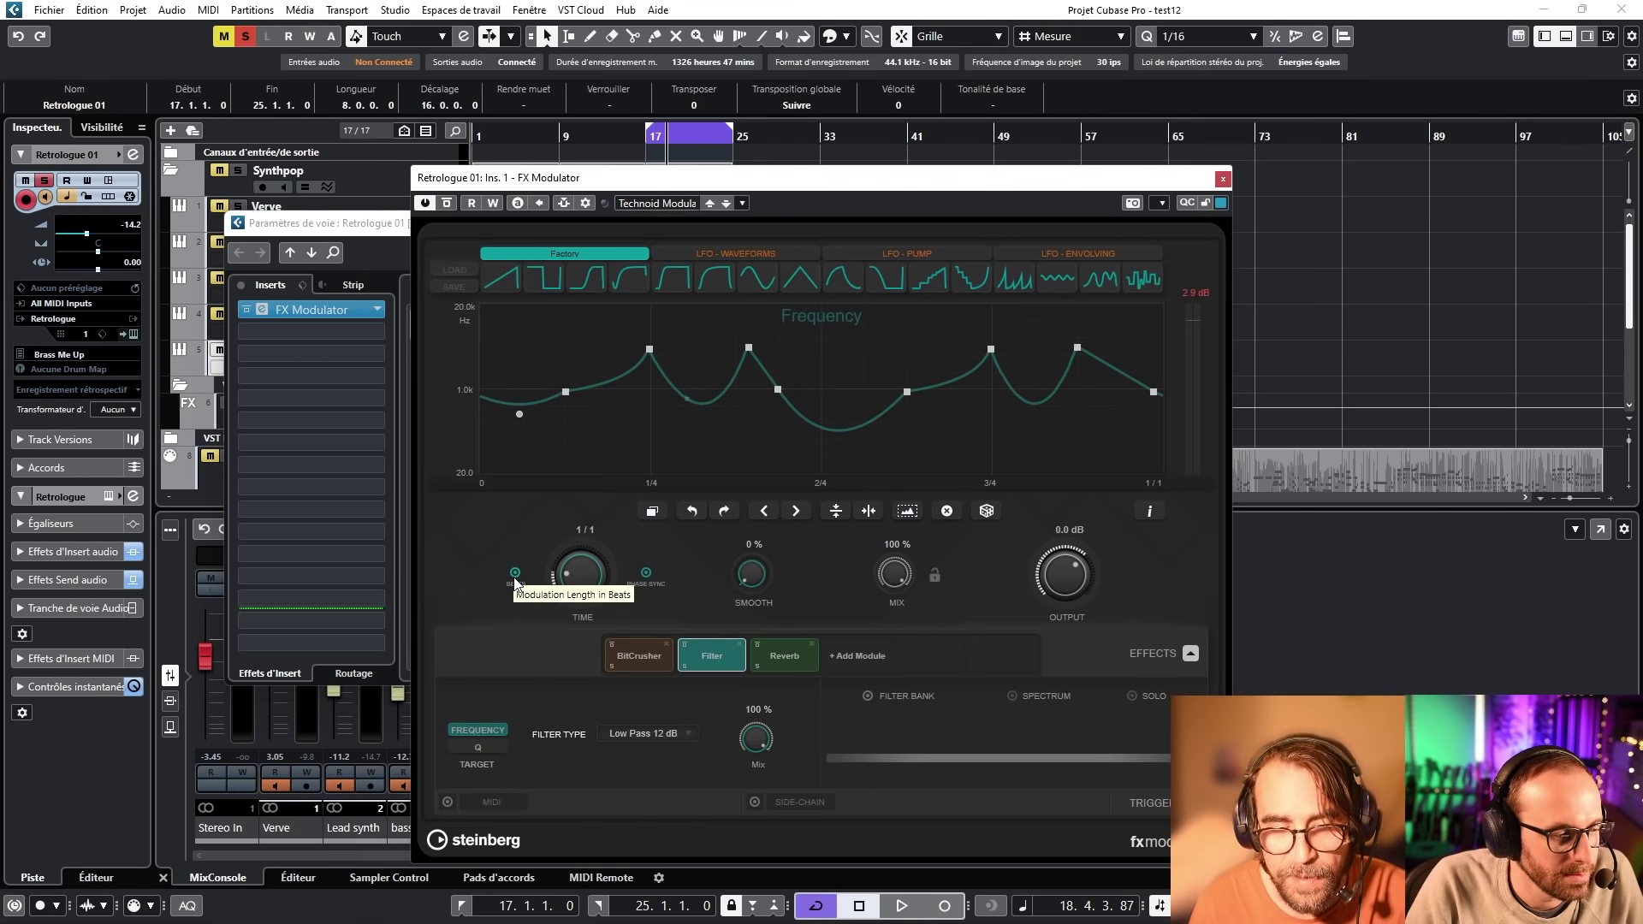
left_click(516, 575)
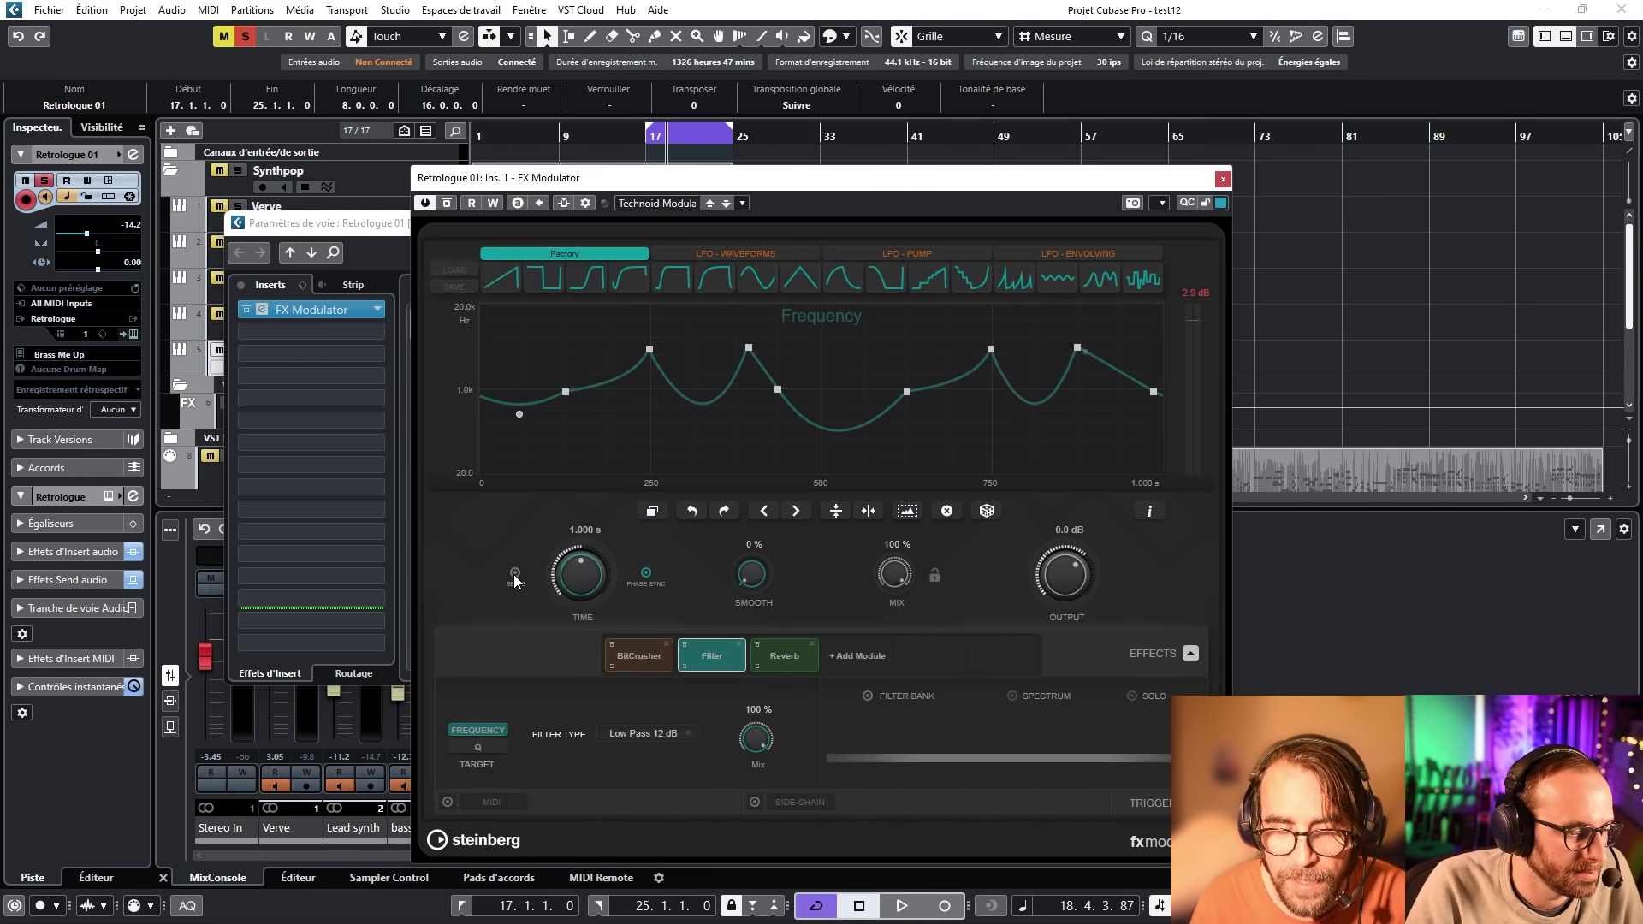
left_click(515, 574)
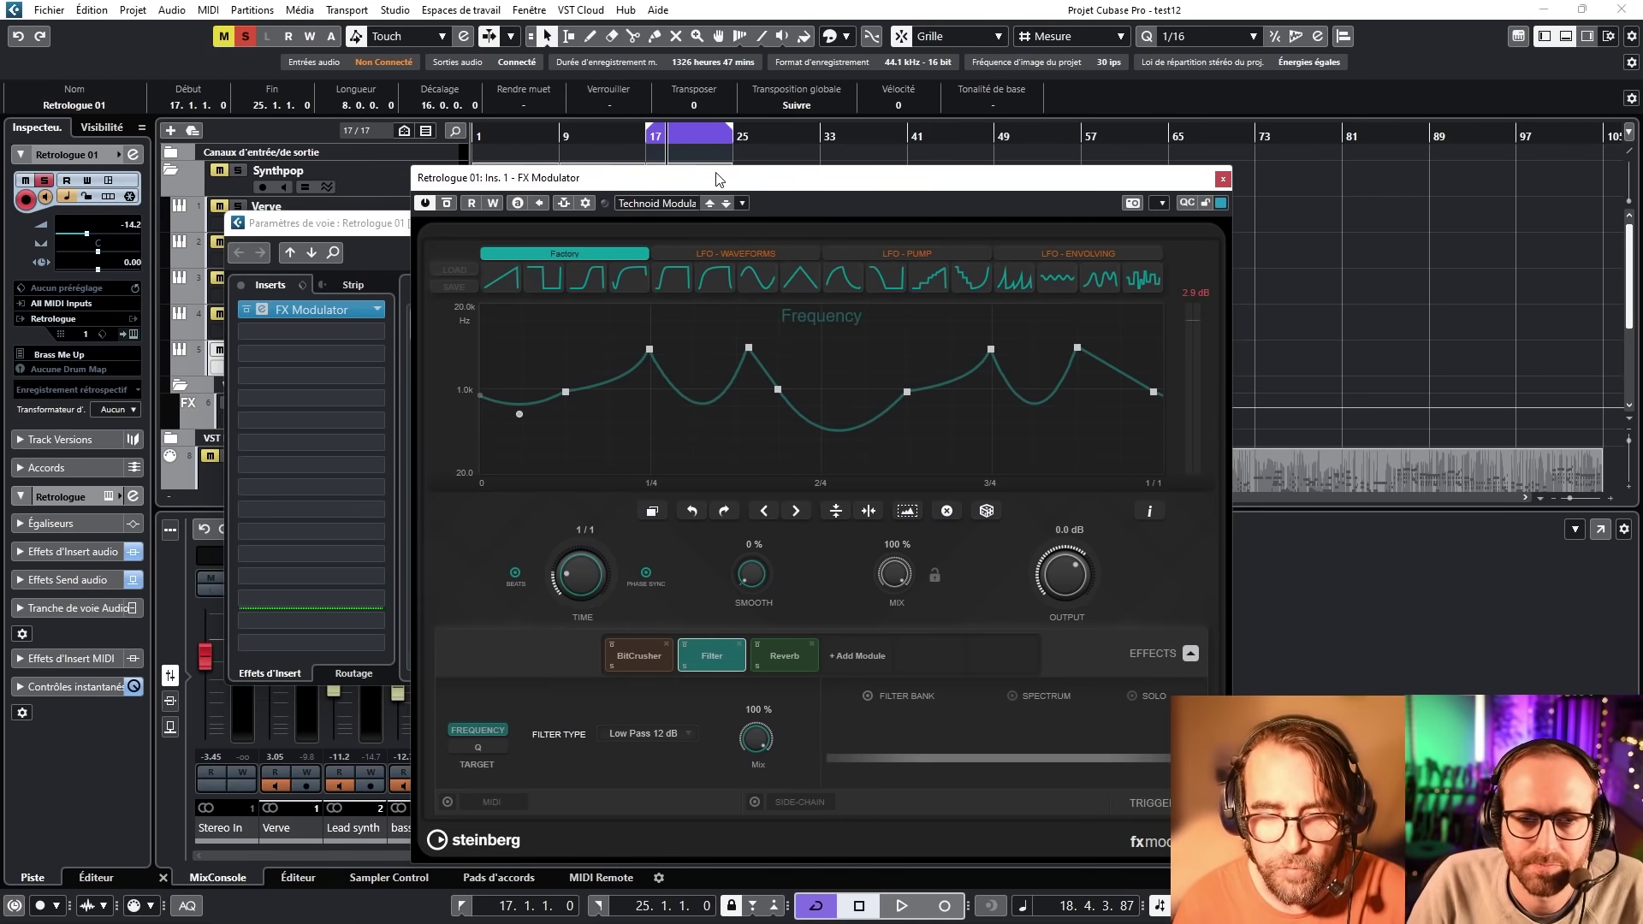
Load the Vox Movement preset in FX Modulator and close the plug-in window.
left_click(726, 203)
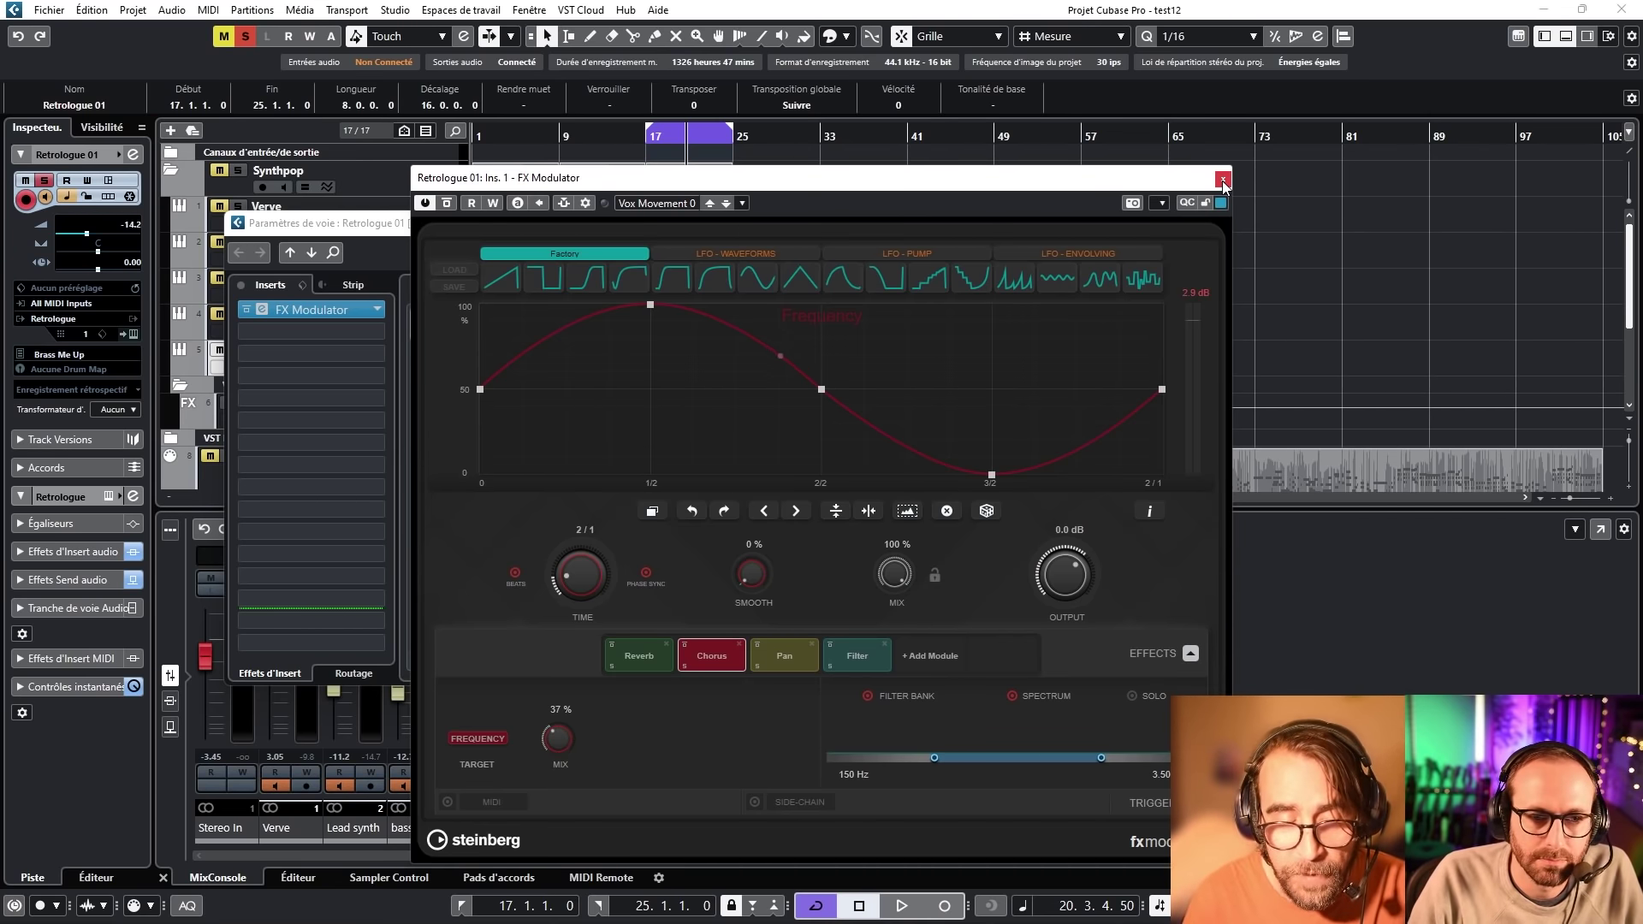
left_click(1225, 177)
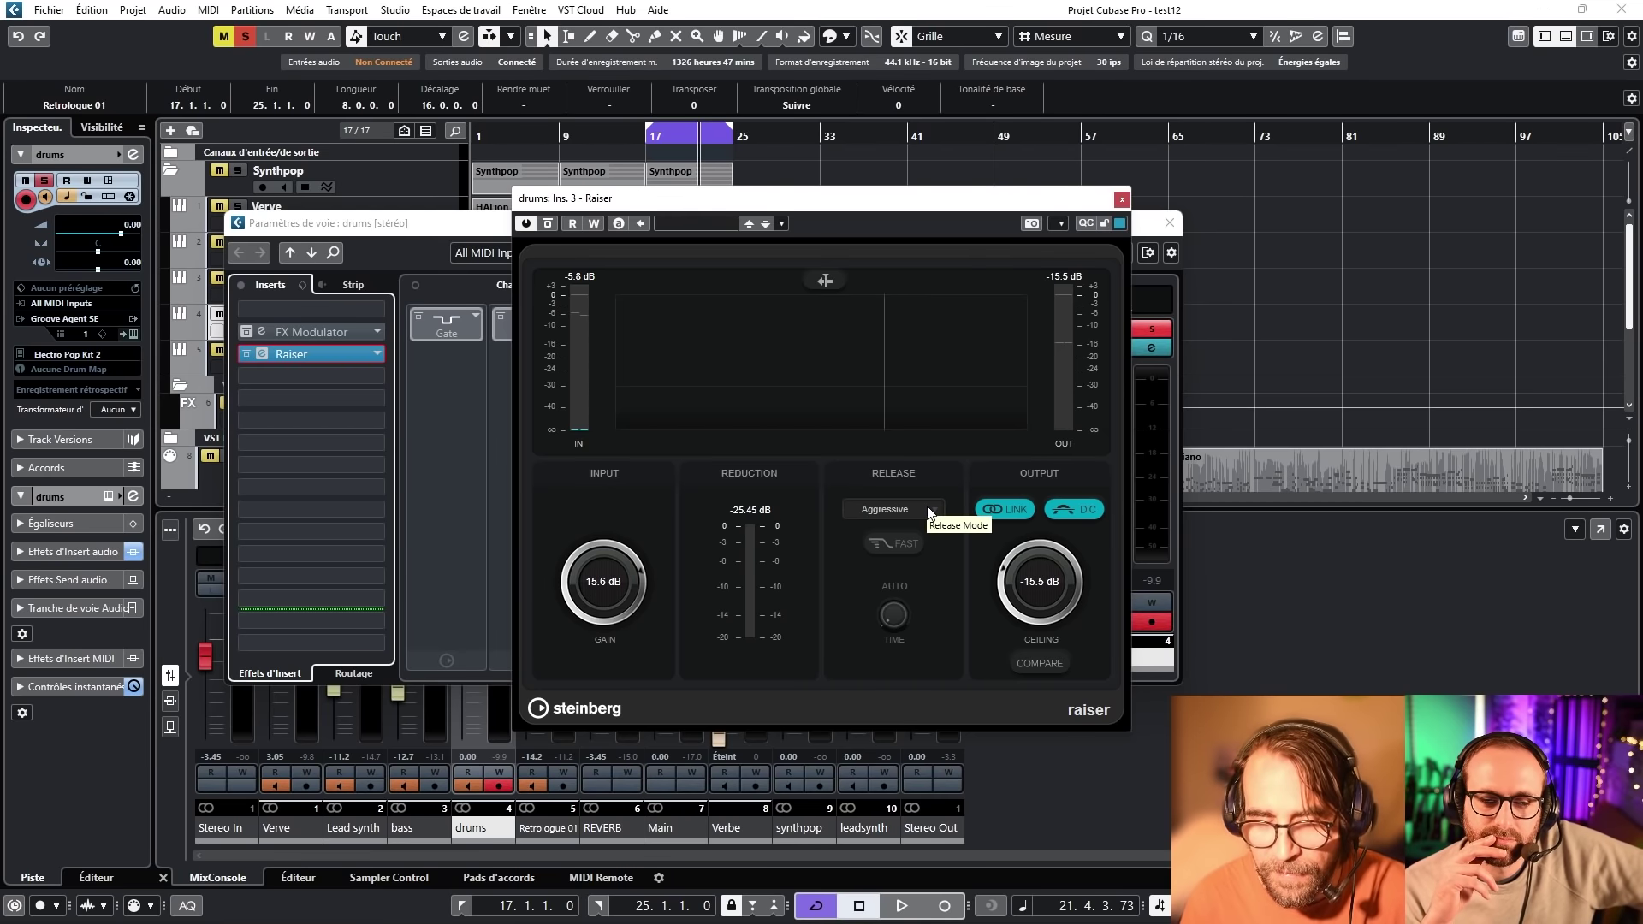
Play the drums loop and compare Raiser active and bypassed, enabling its Compare option and leaving the effect bypassed.
key("space")
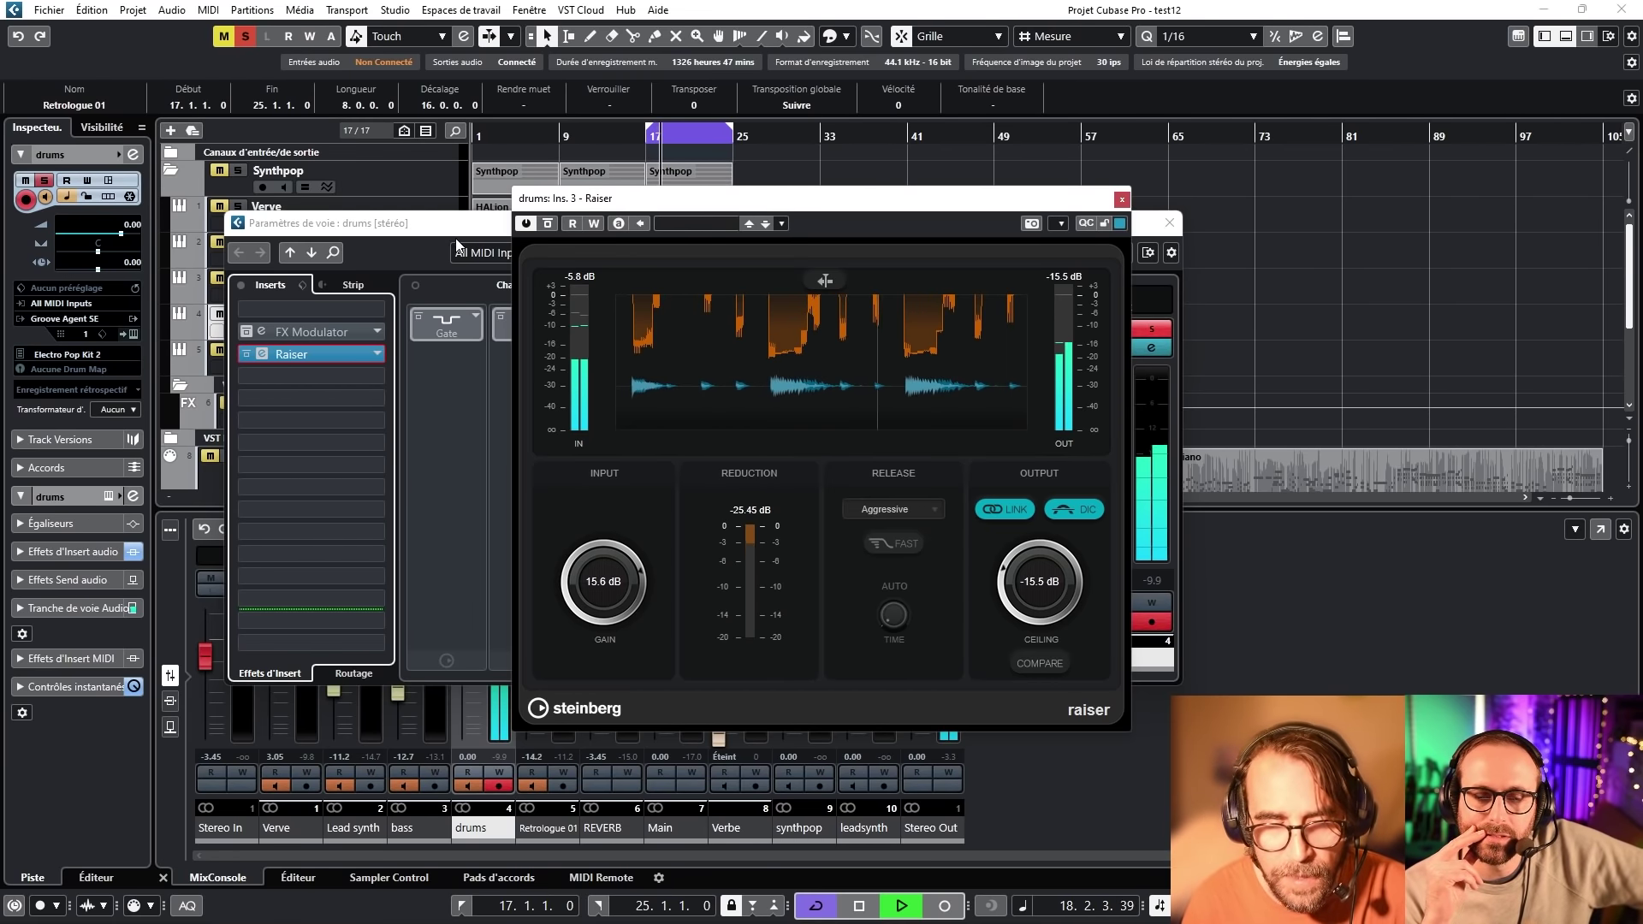
left_click(547, 224)
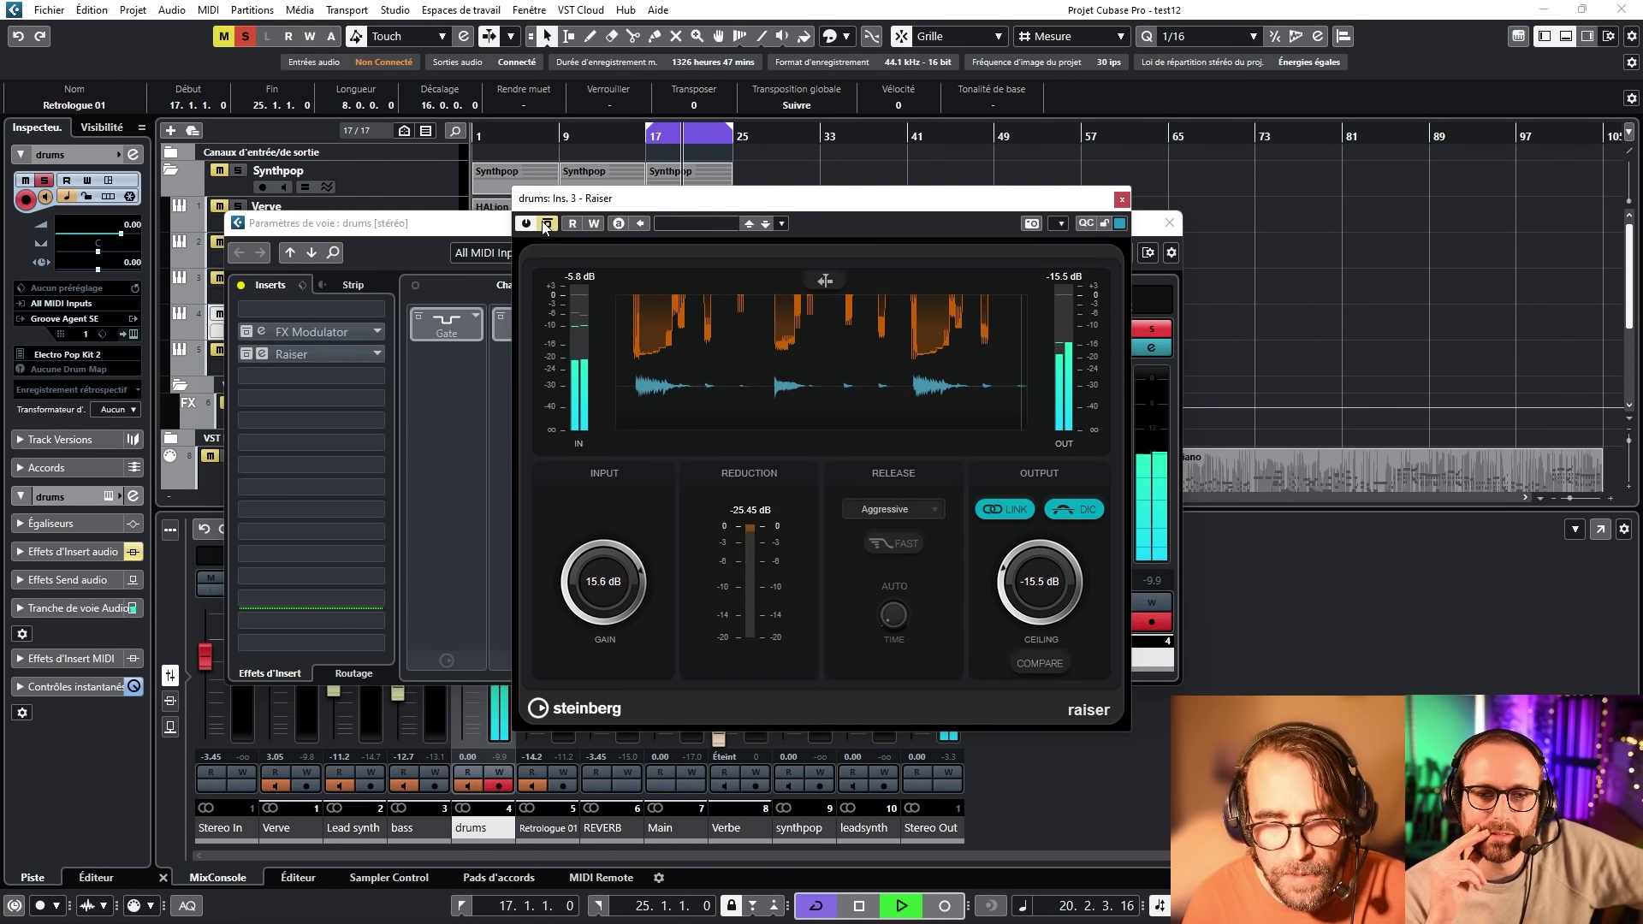
left_click(548, 224)
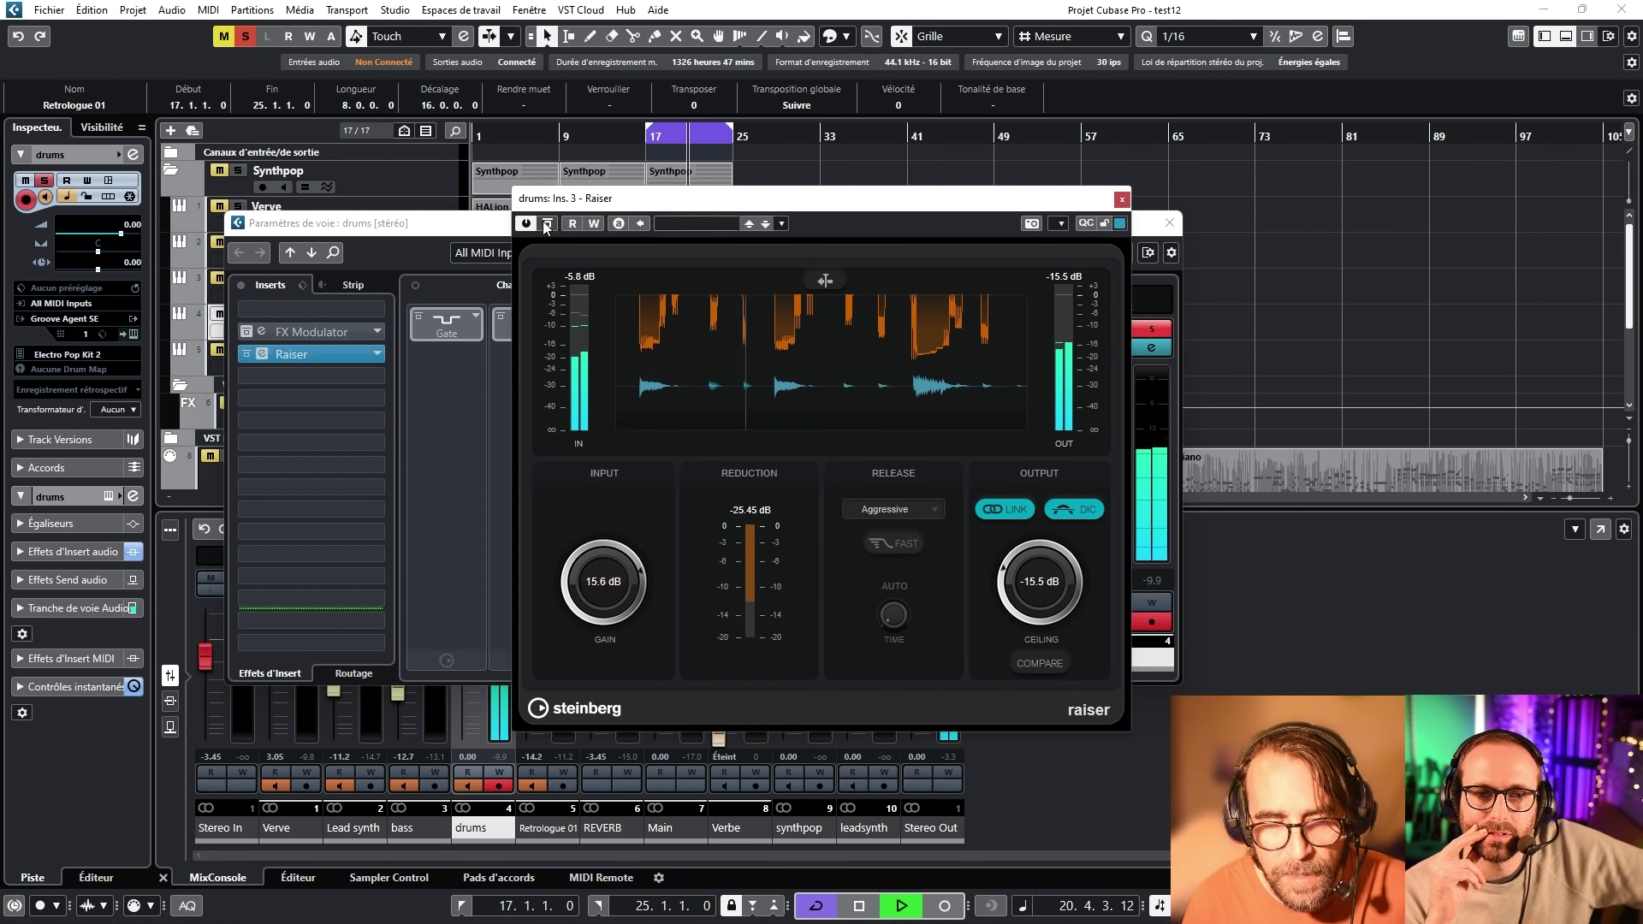
left_click(1061, 669)
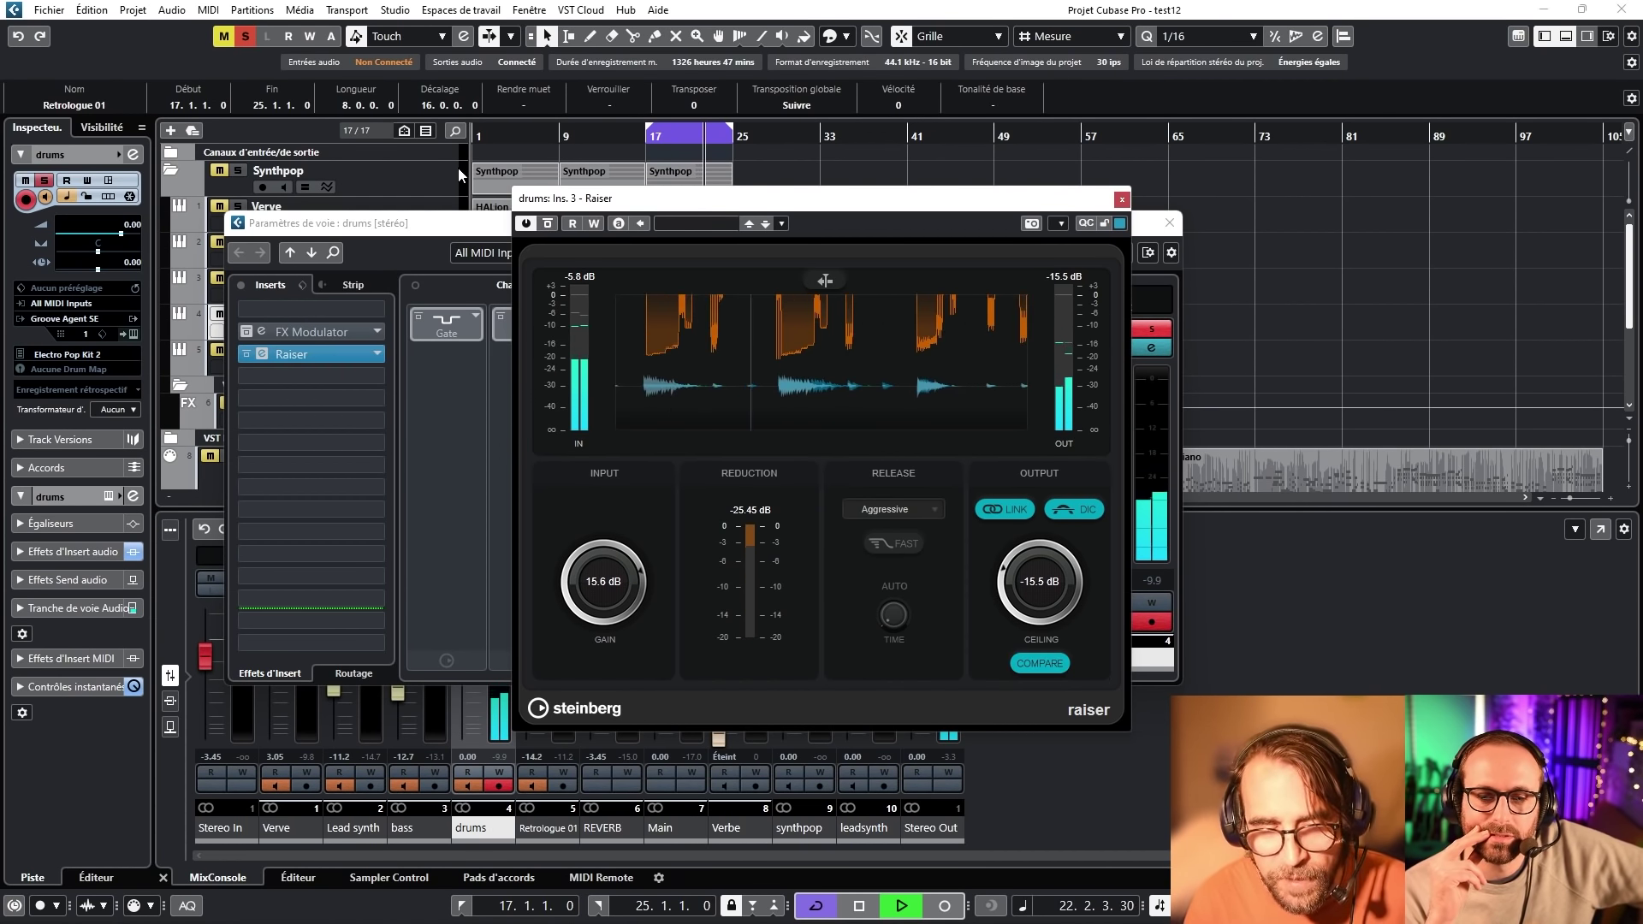
left_click(547, 224)
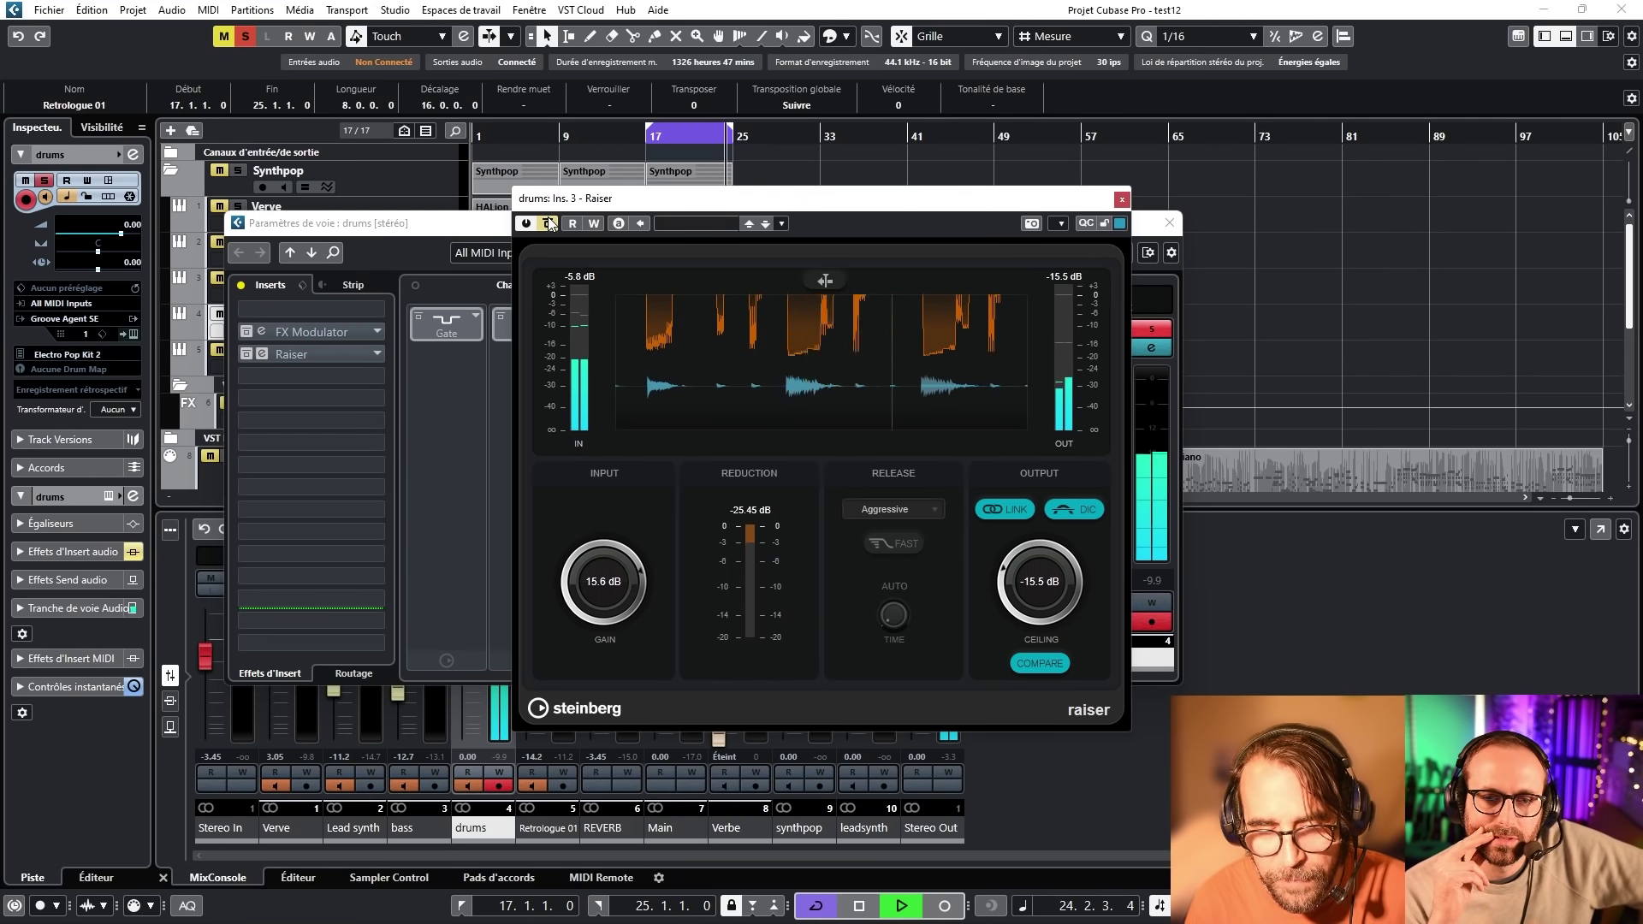
left_click(548, 223)
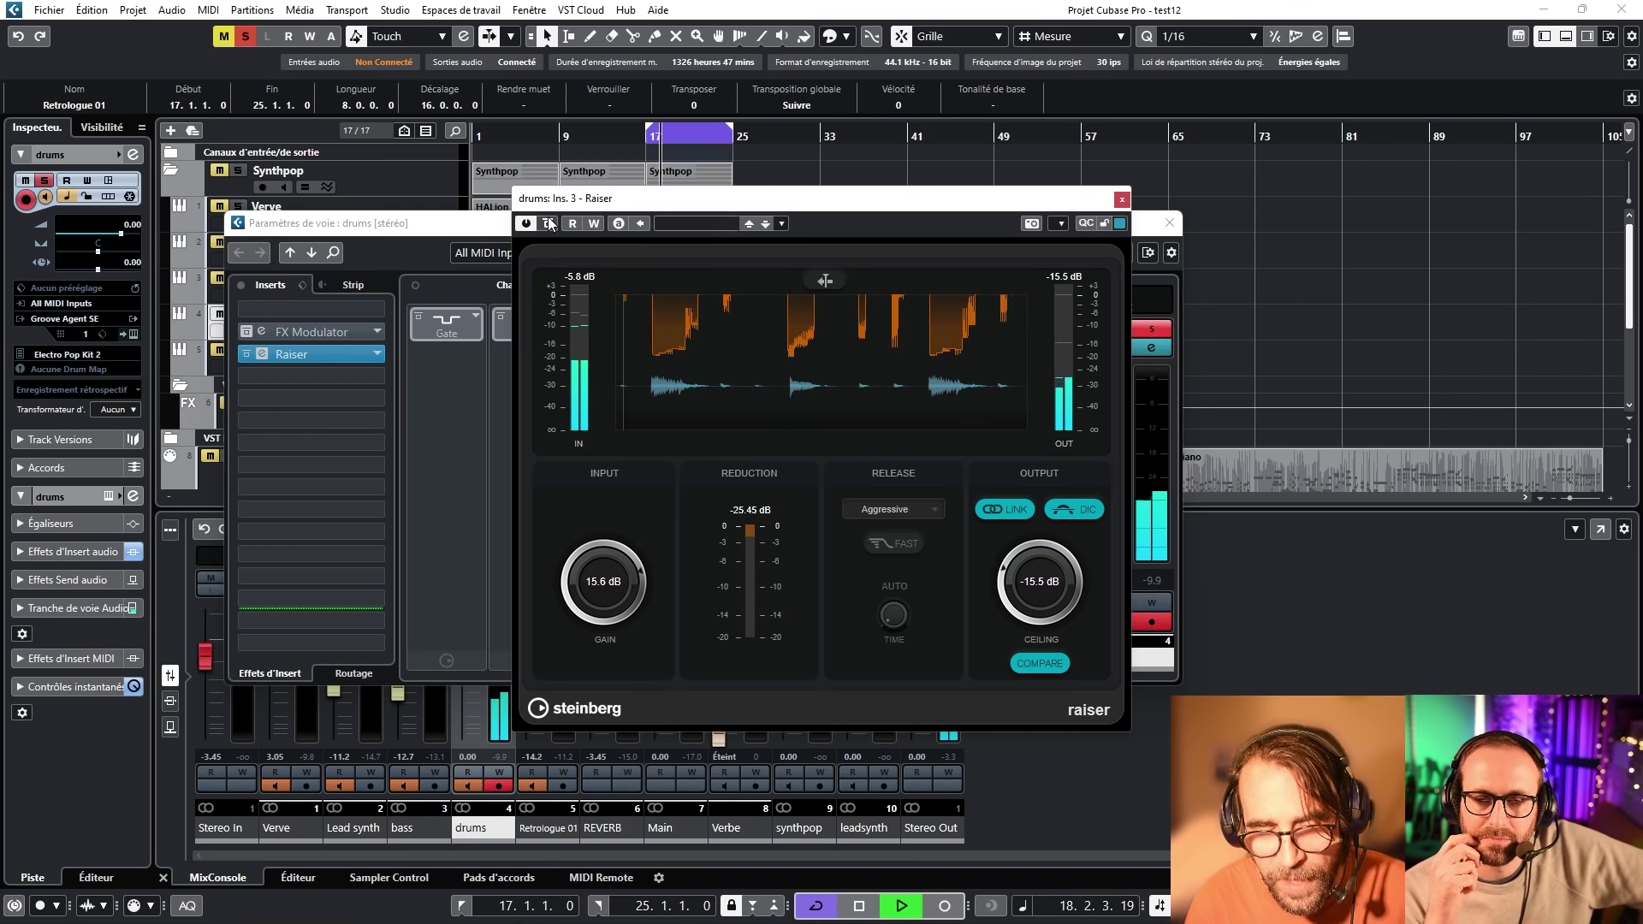
left_click(548, 223)
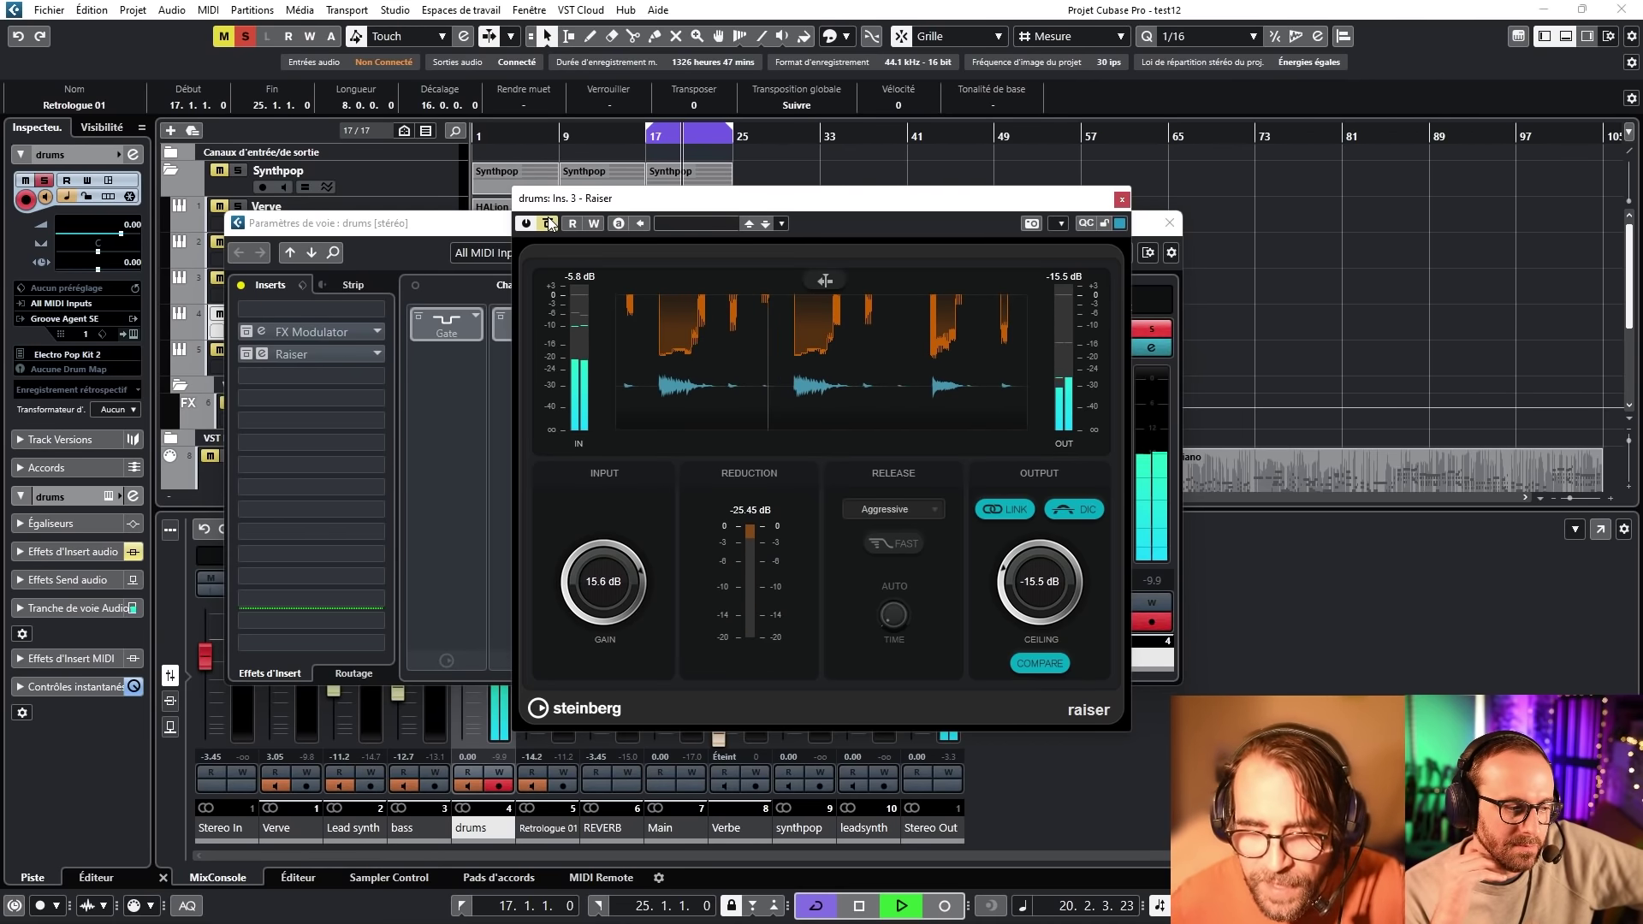
Set Raiser's release mode to Auto and its output ceiling to -5.2 dB, and stop playback.
left_click(933, 516)
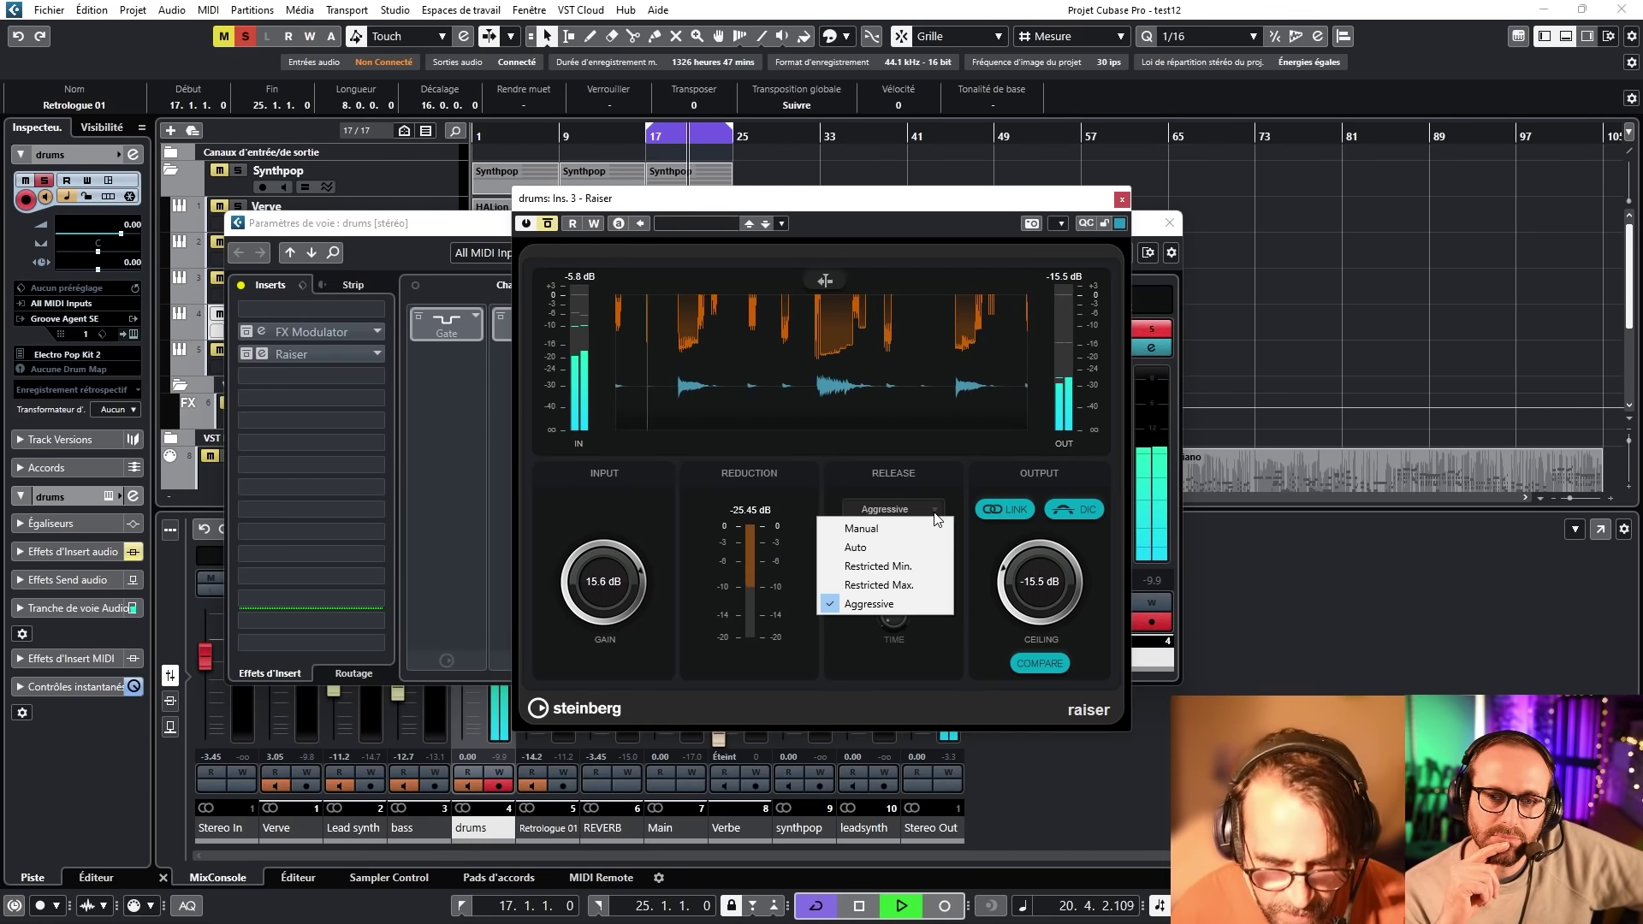
left_click(856, 547)
key("space")
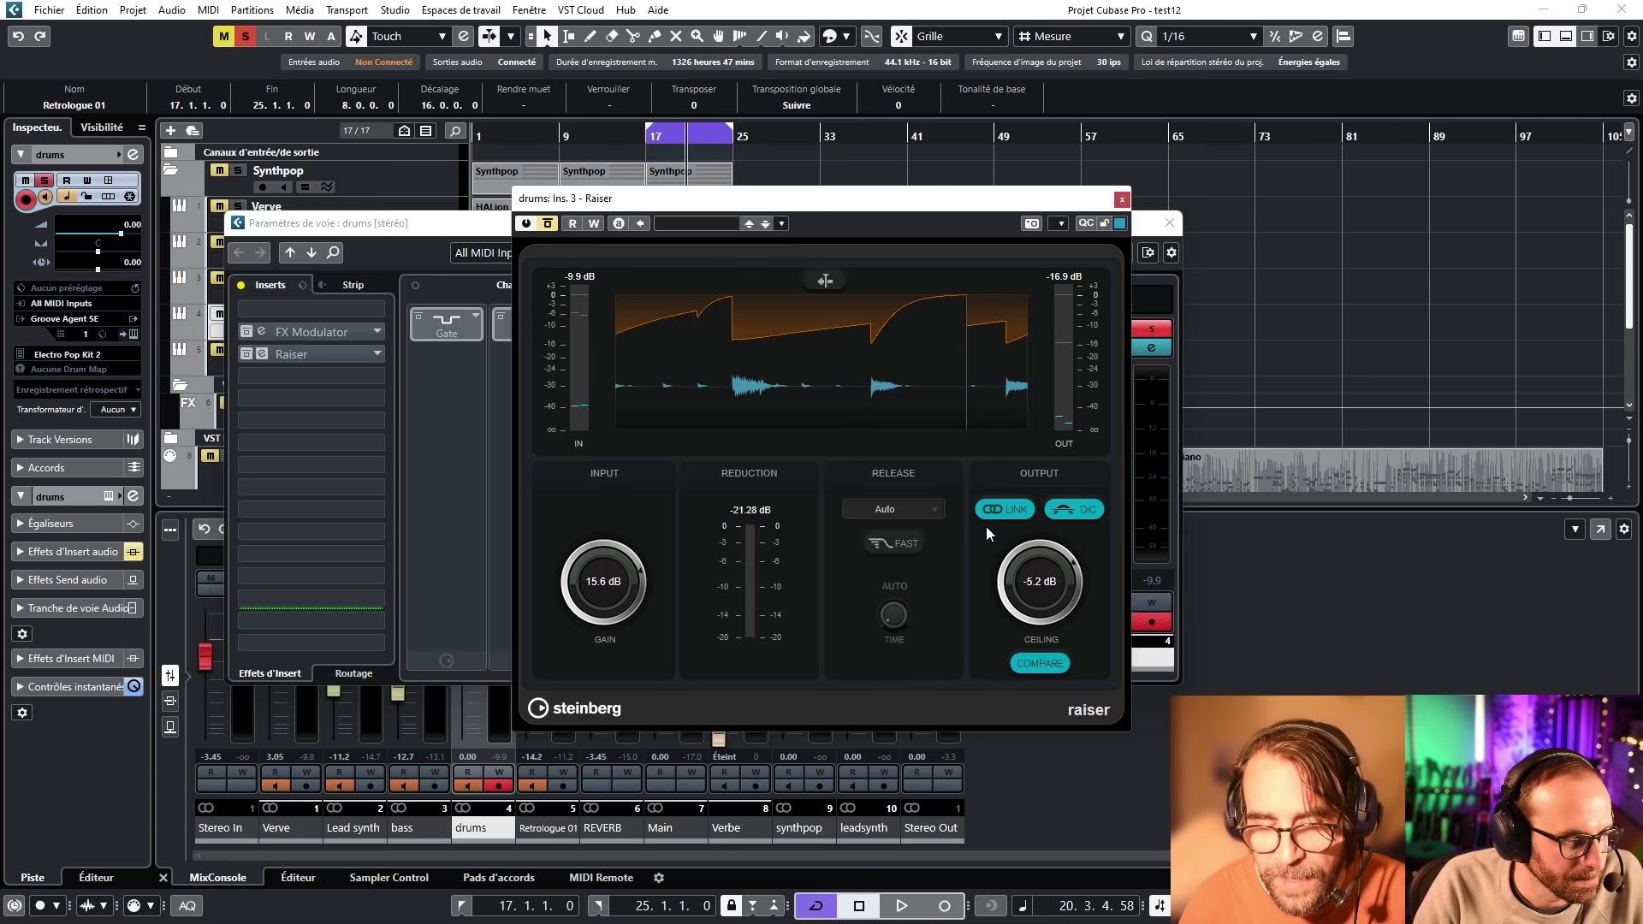
left_click(939, 512)
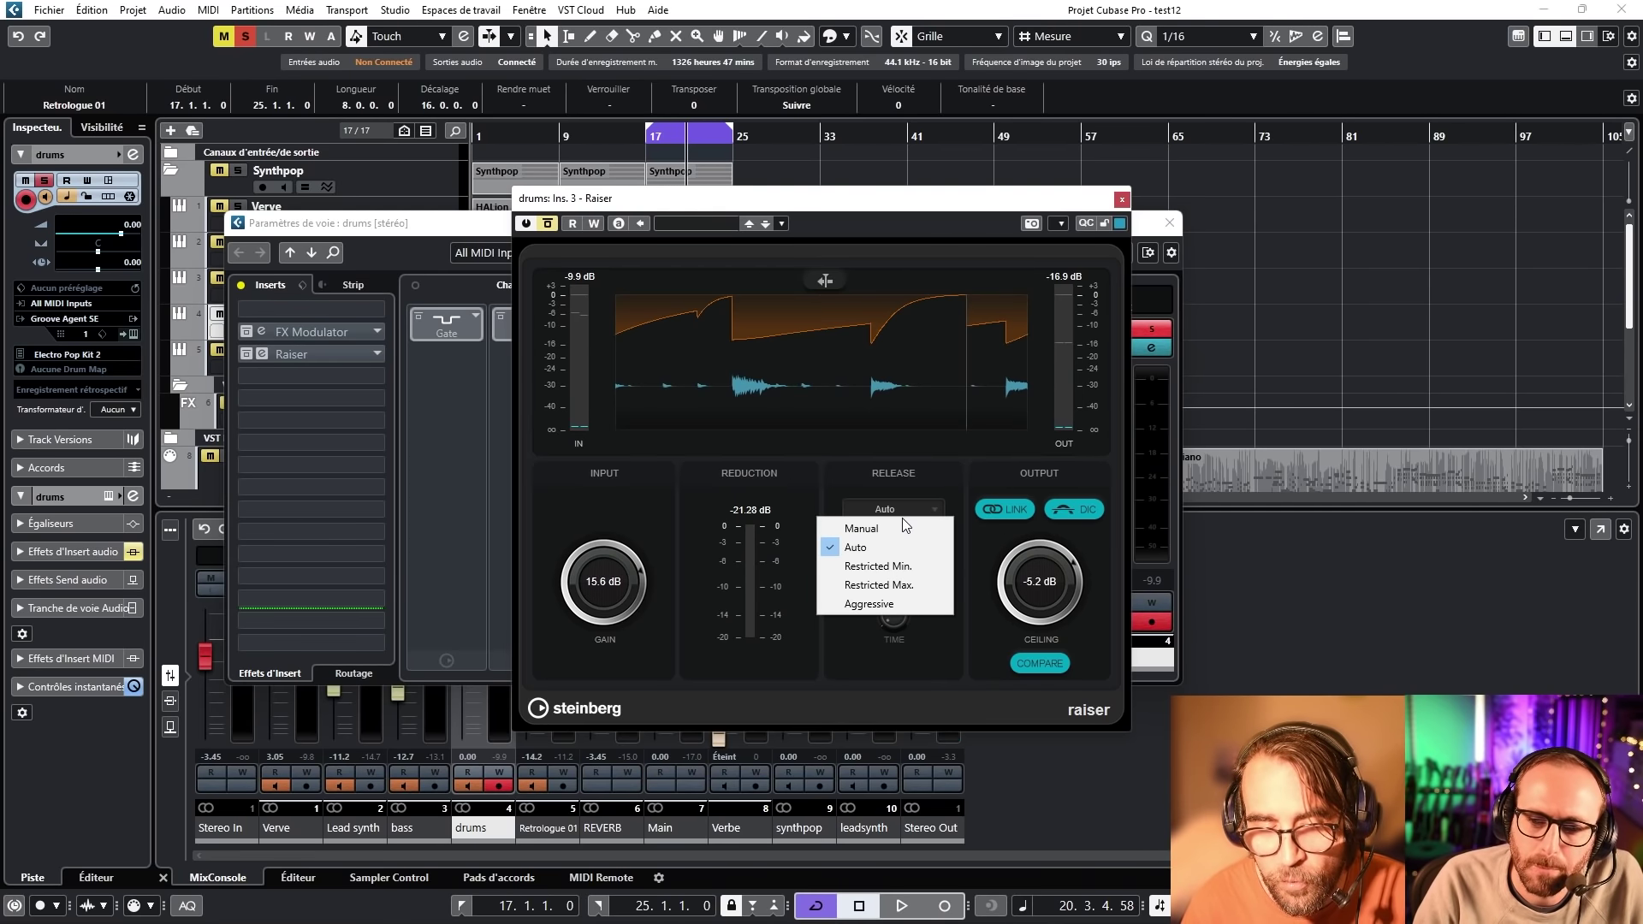
left_click(901, 522)
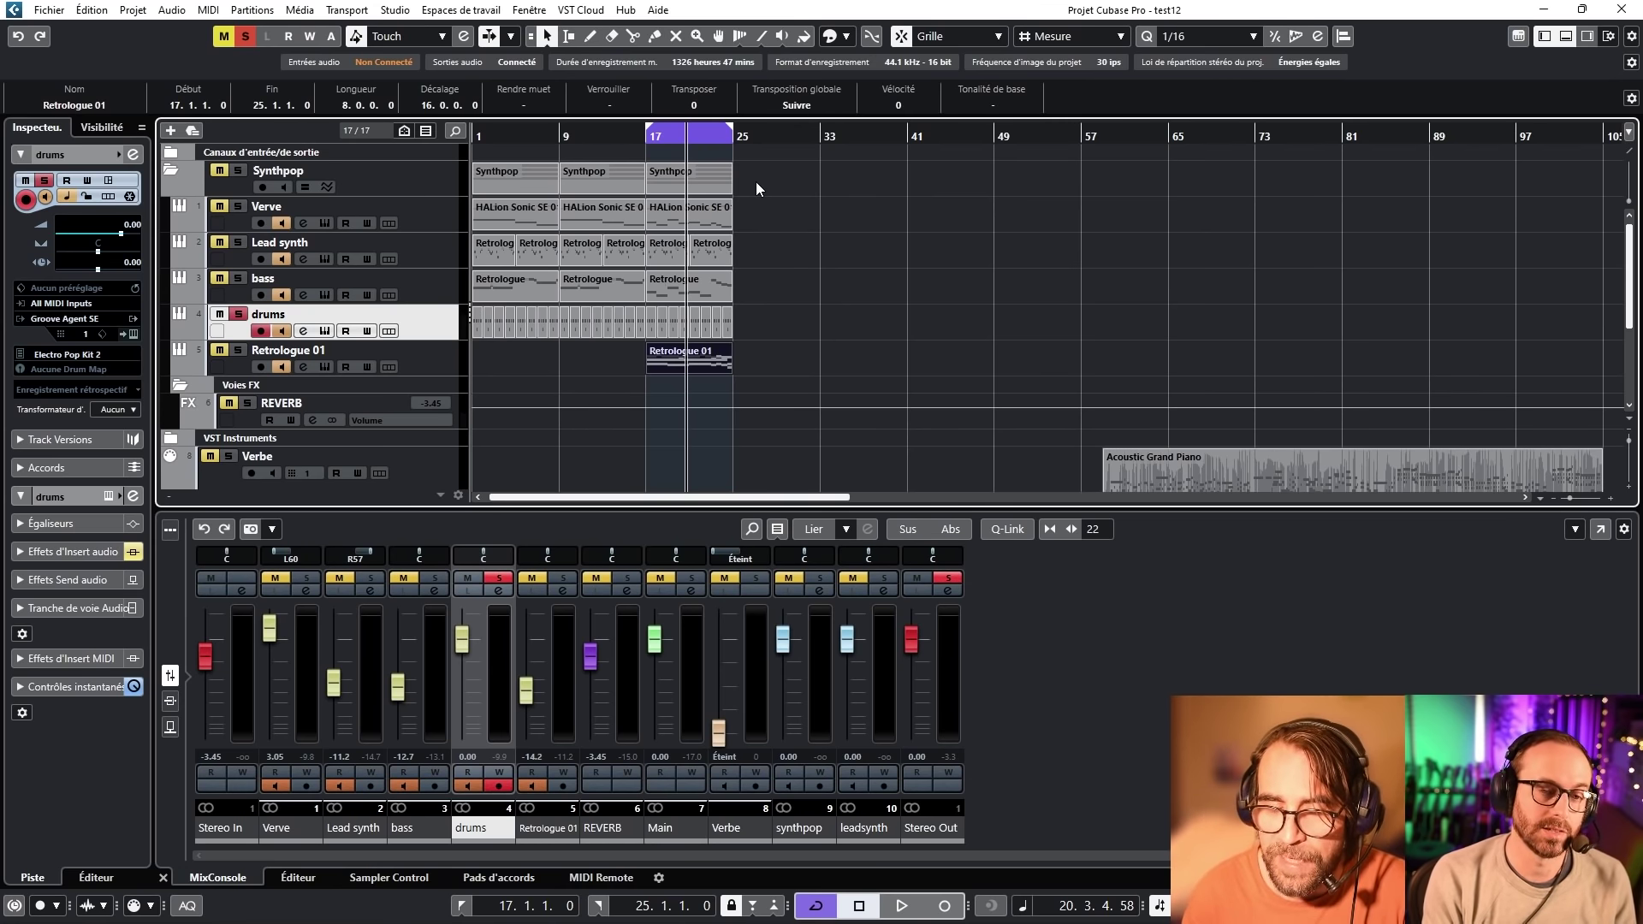
Place the playhead at bar 27, create a chord track from the synthpop-01 audio event, and select that track.
scroll(757, 182, "down", 5)
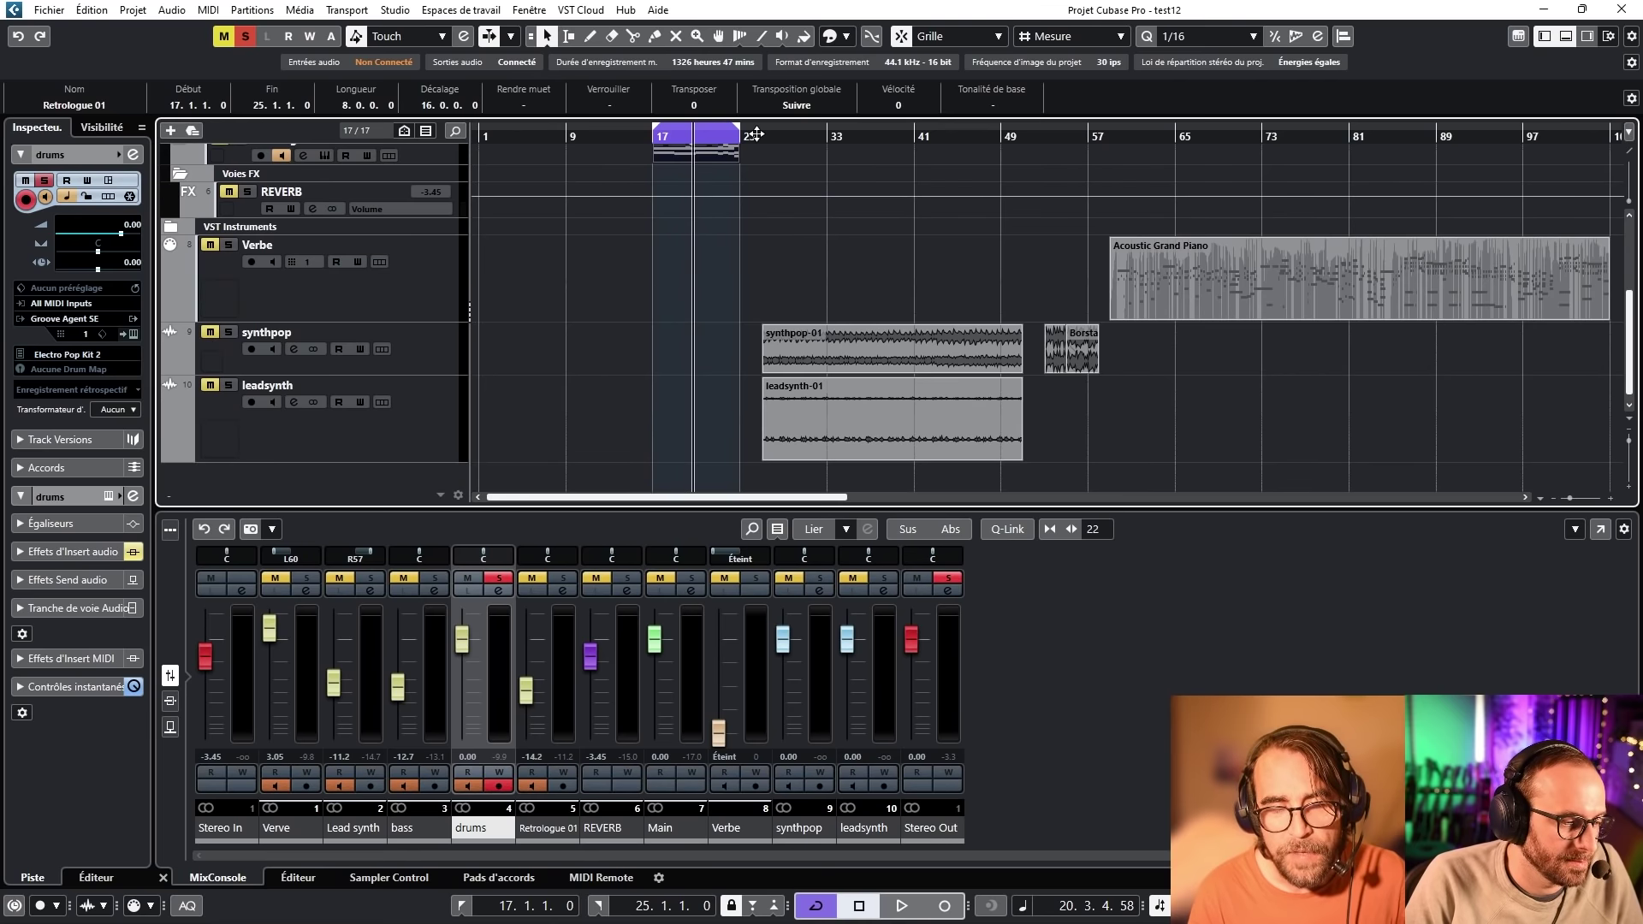
left_click(757, 134)
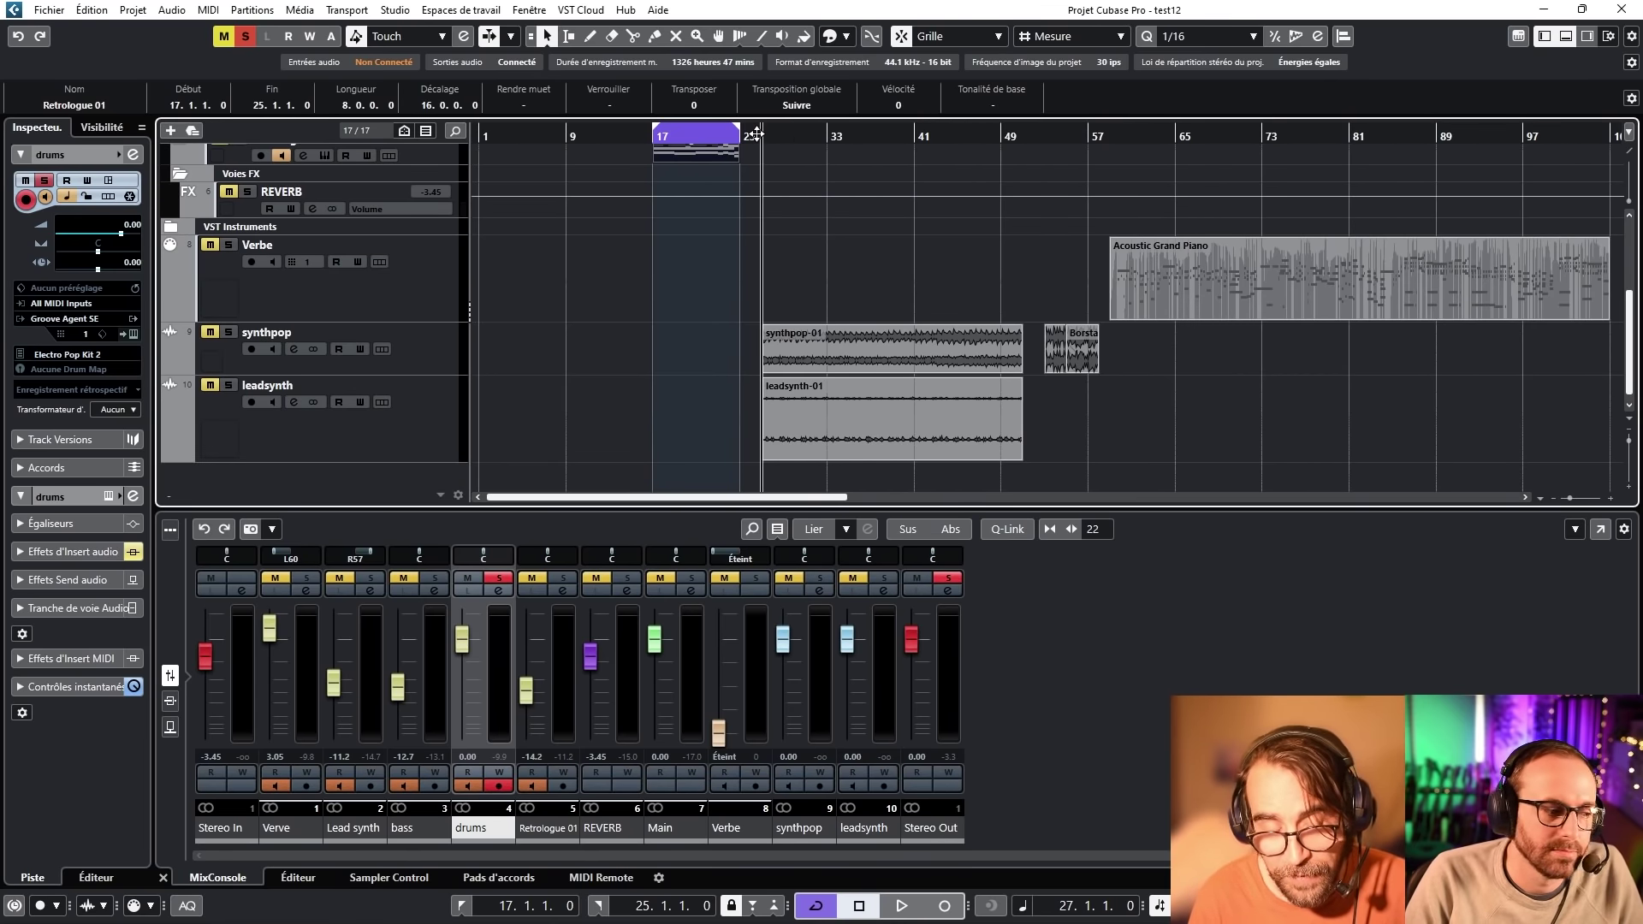
left_click(419, 368)
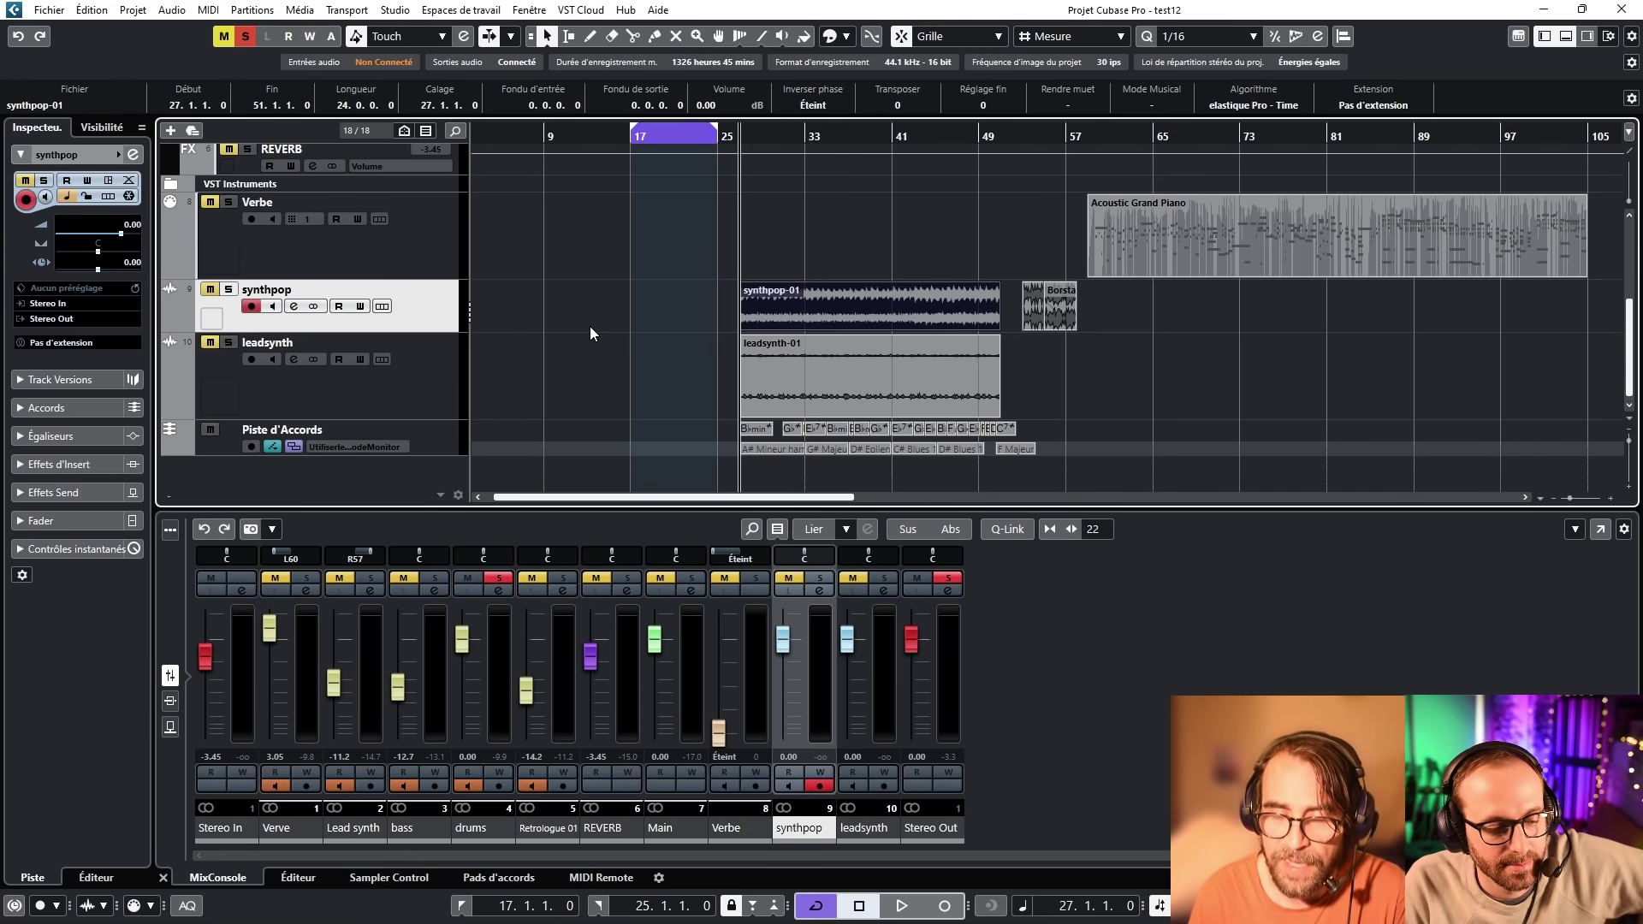
left_click(417, 451)
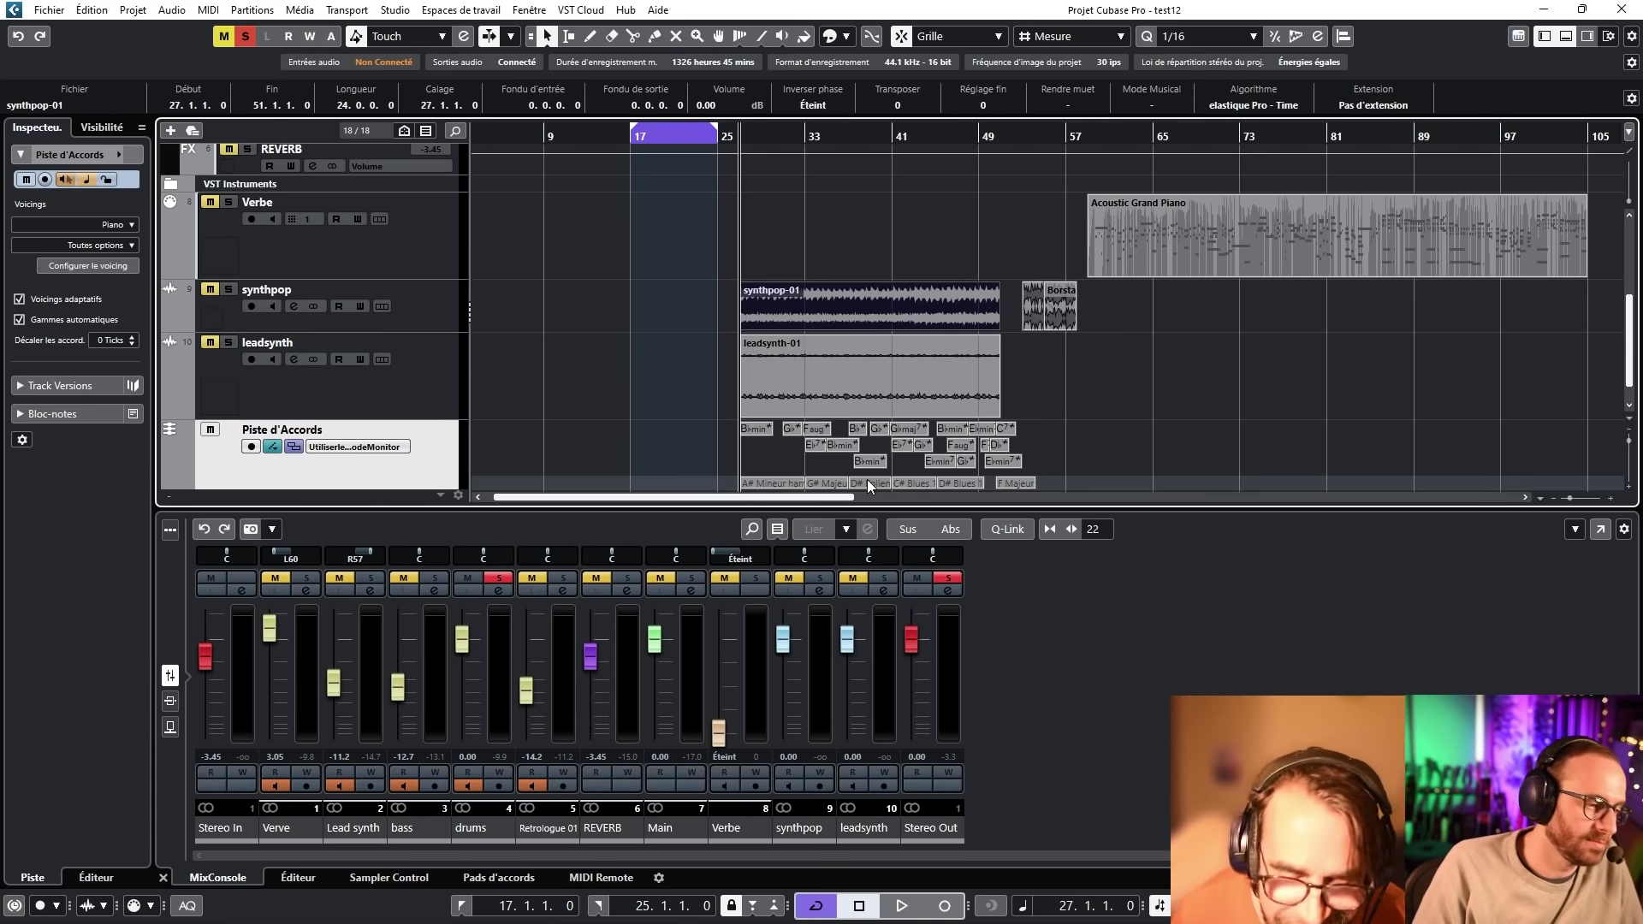
Select the leadsynth-01 event and solo the leadsynth and synthpop tracks.
left_click(830, 396)
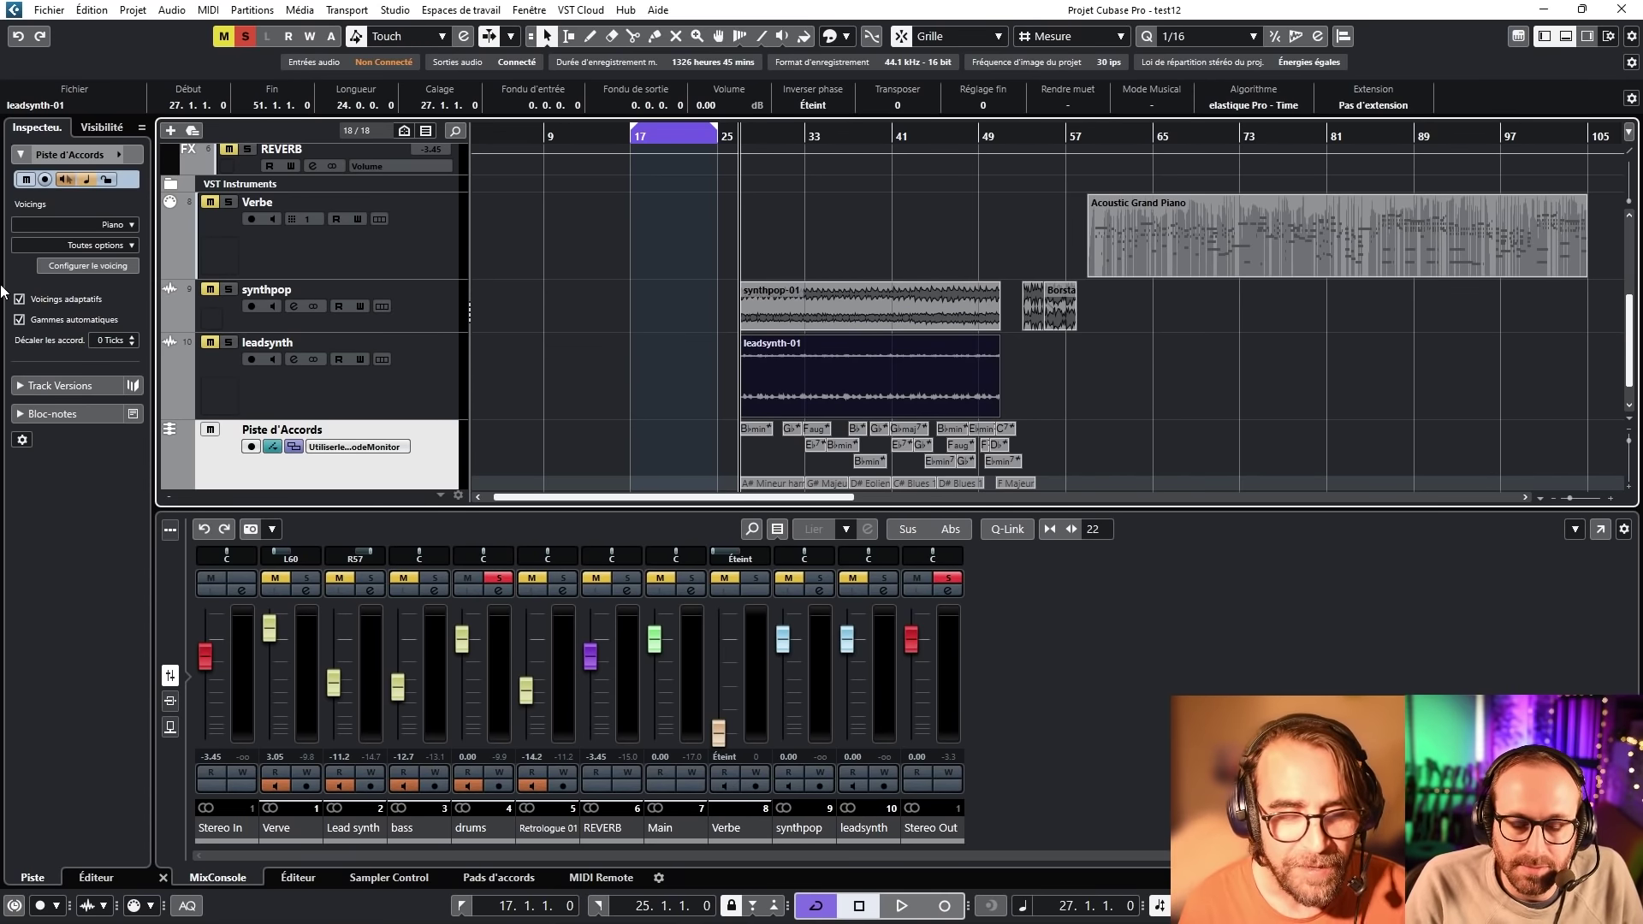
left_click(228, 343)
left_click(229, 290)
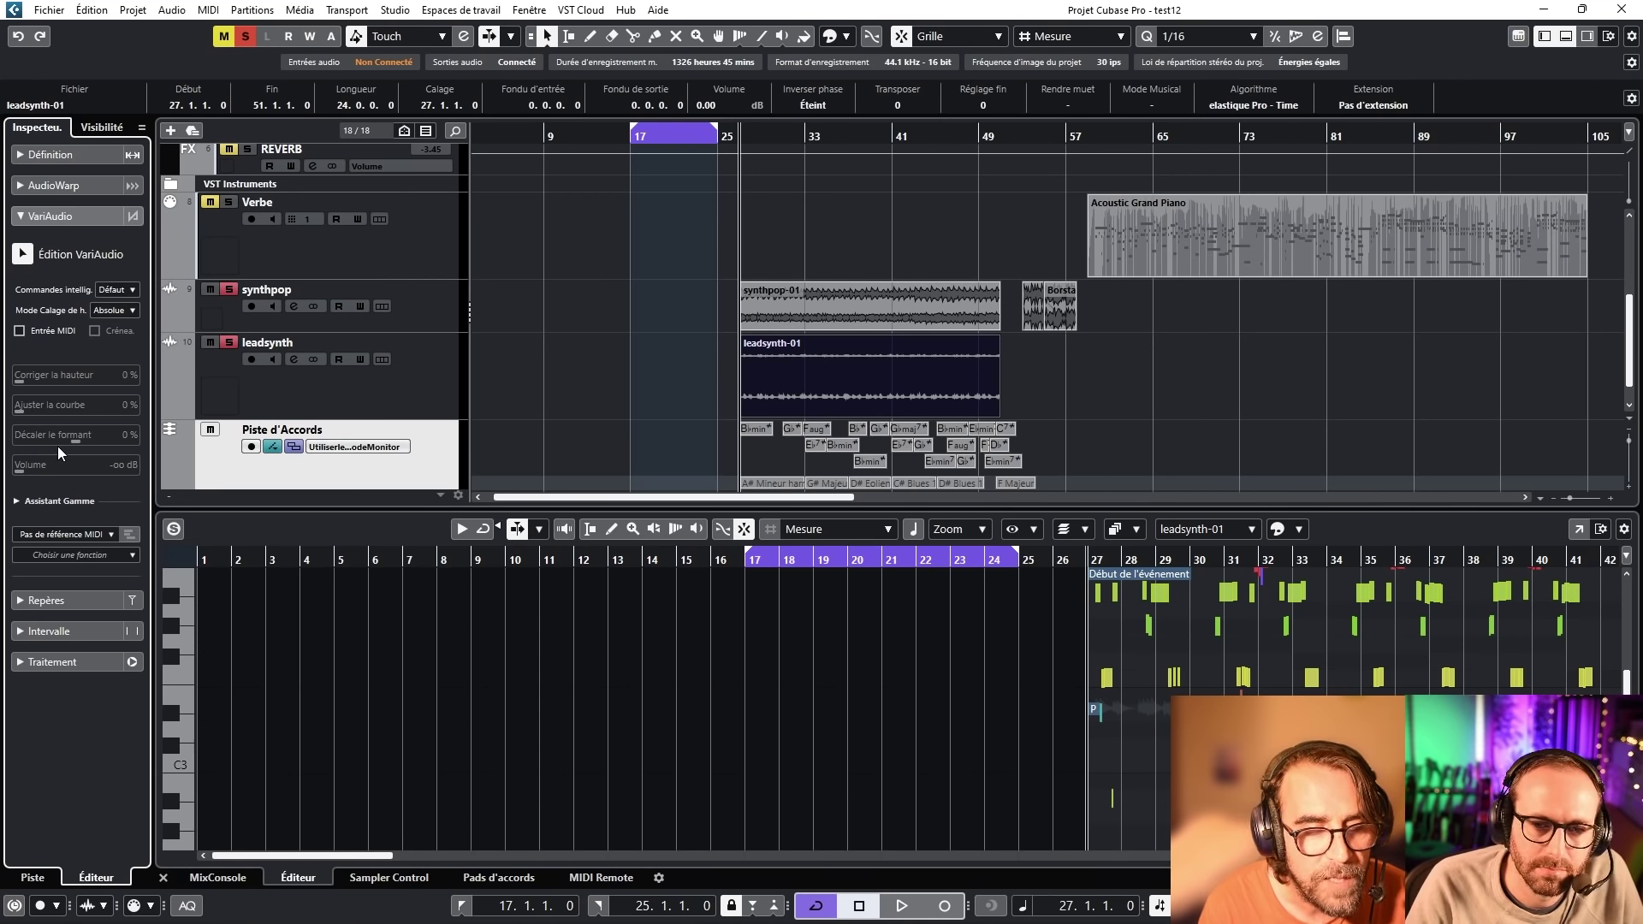
Set VariAudio's Scale Assistant to use the chord track and select the leadsynth-01 pitch segment at bar 29.
left_click(60, 500)
left_click(95, 540)
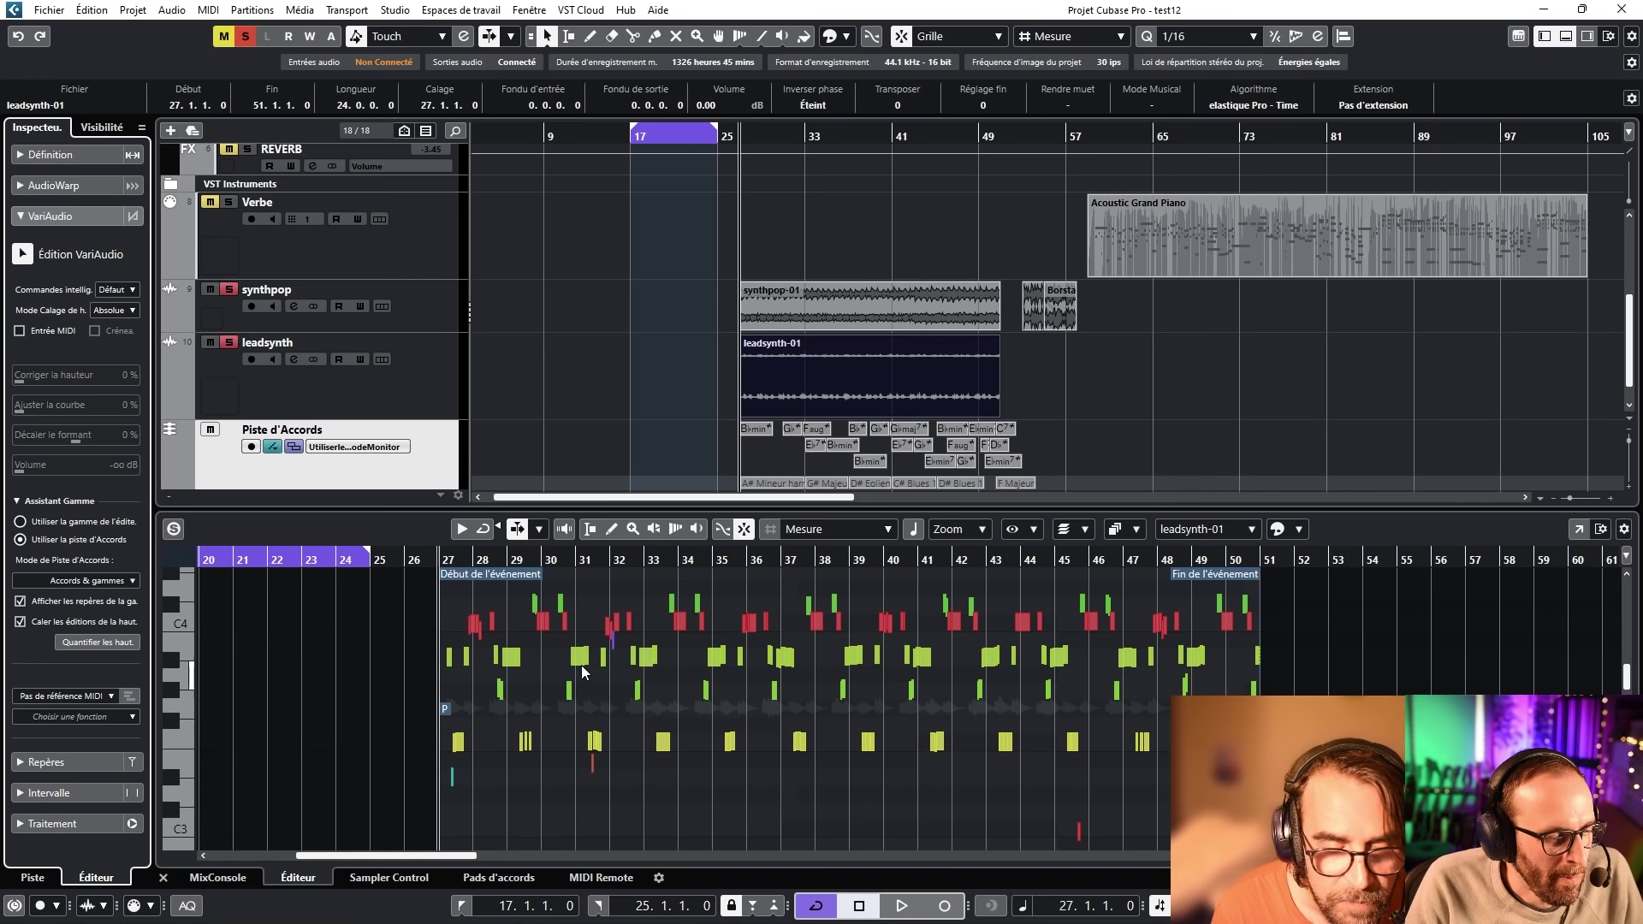
left_click(514, 665)
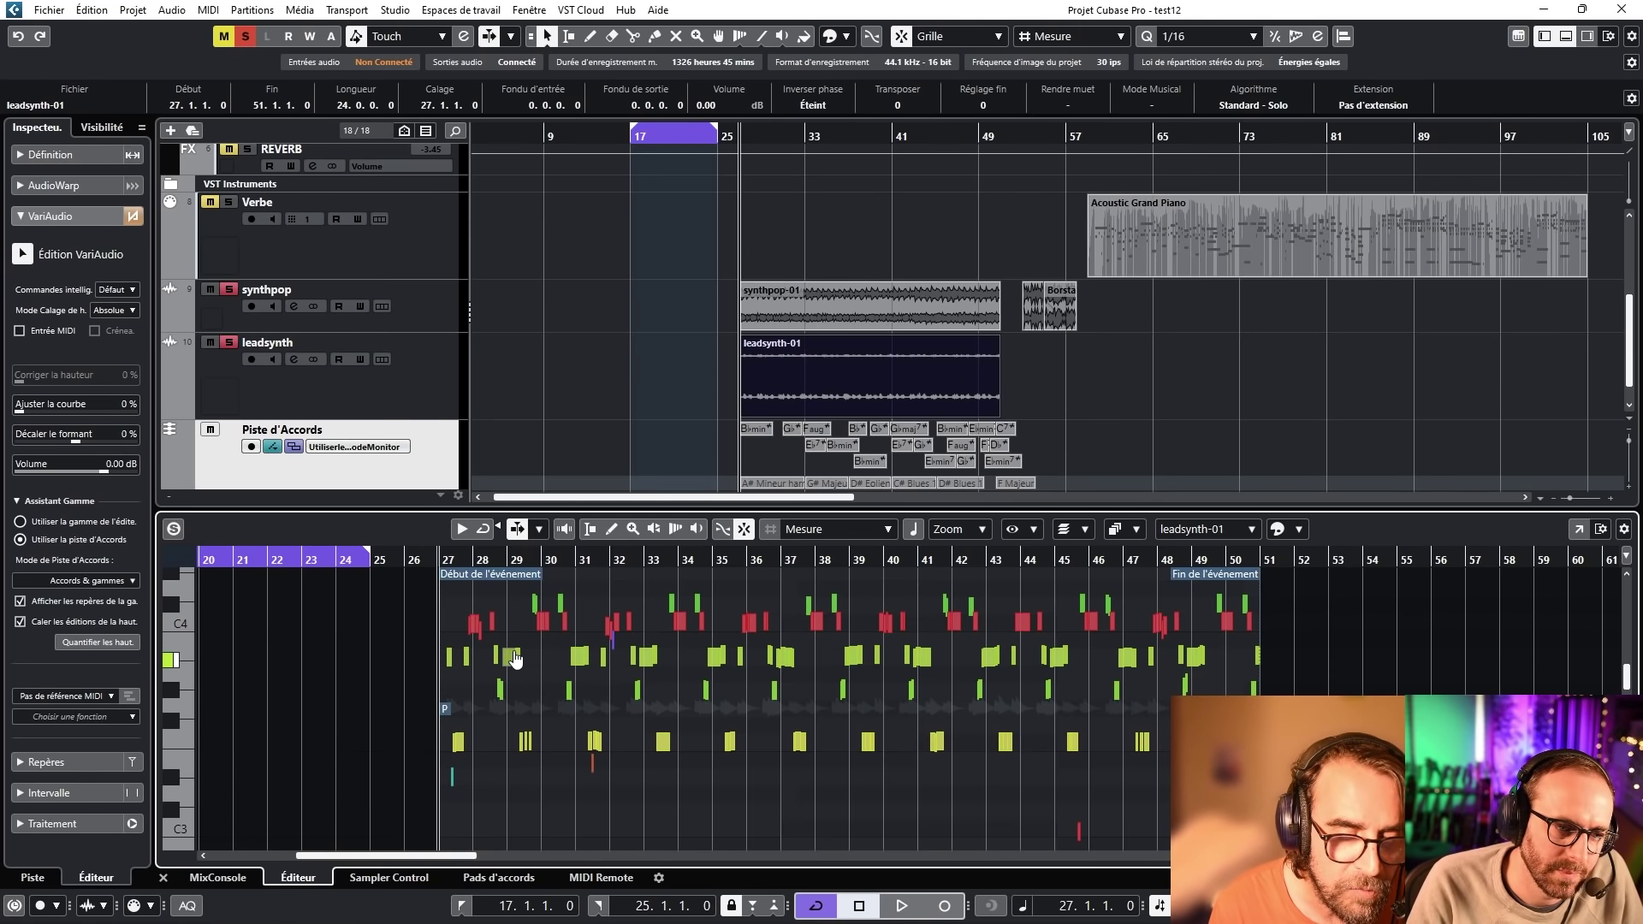
left_click_drag(515, 659, 514, 660)
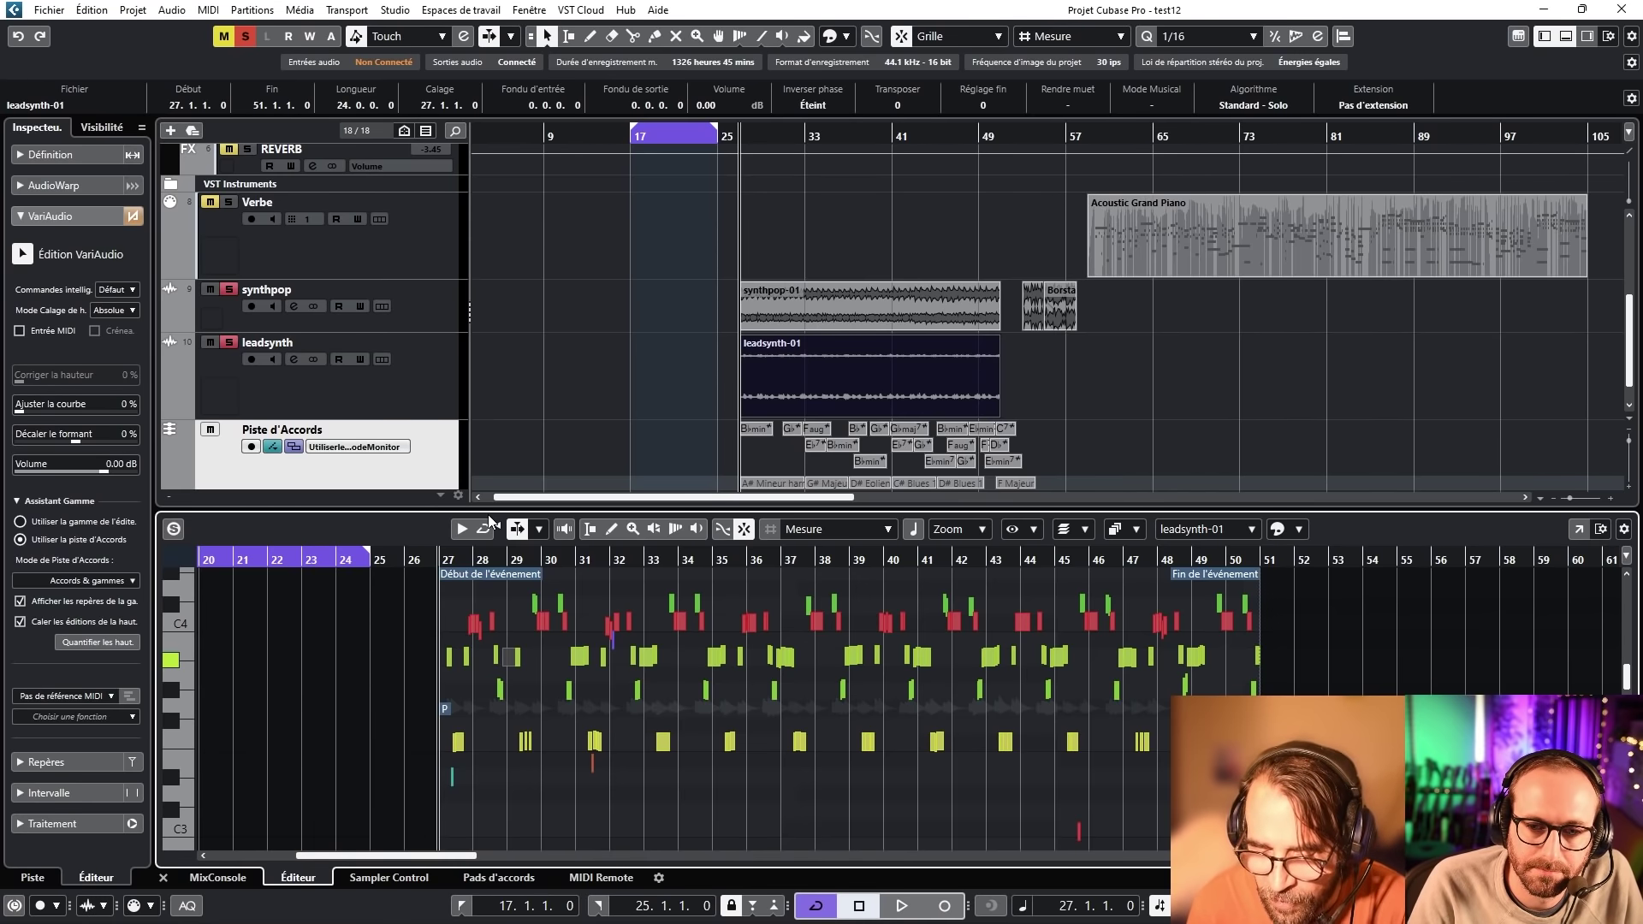
Play the crossfaded SOUSlemasque and Borsta clips on the synthpop track from bar 52, and stop.
left_click(1031, 245)
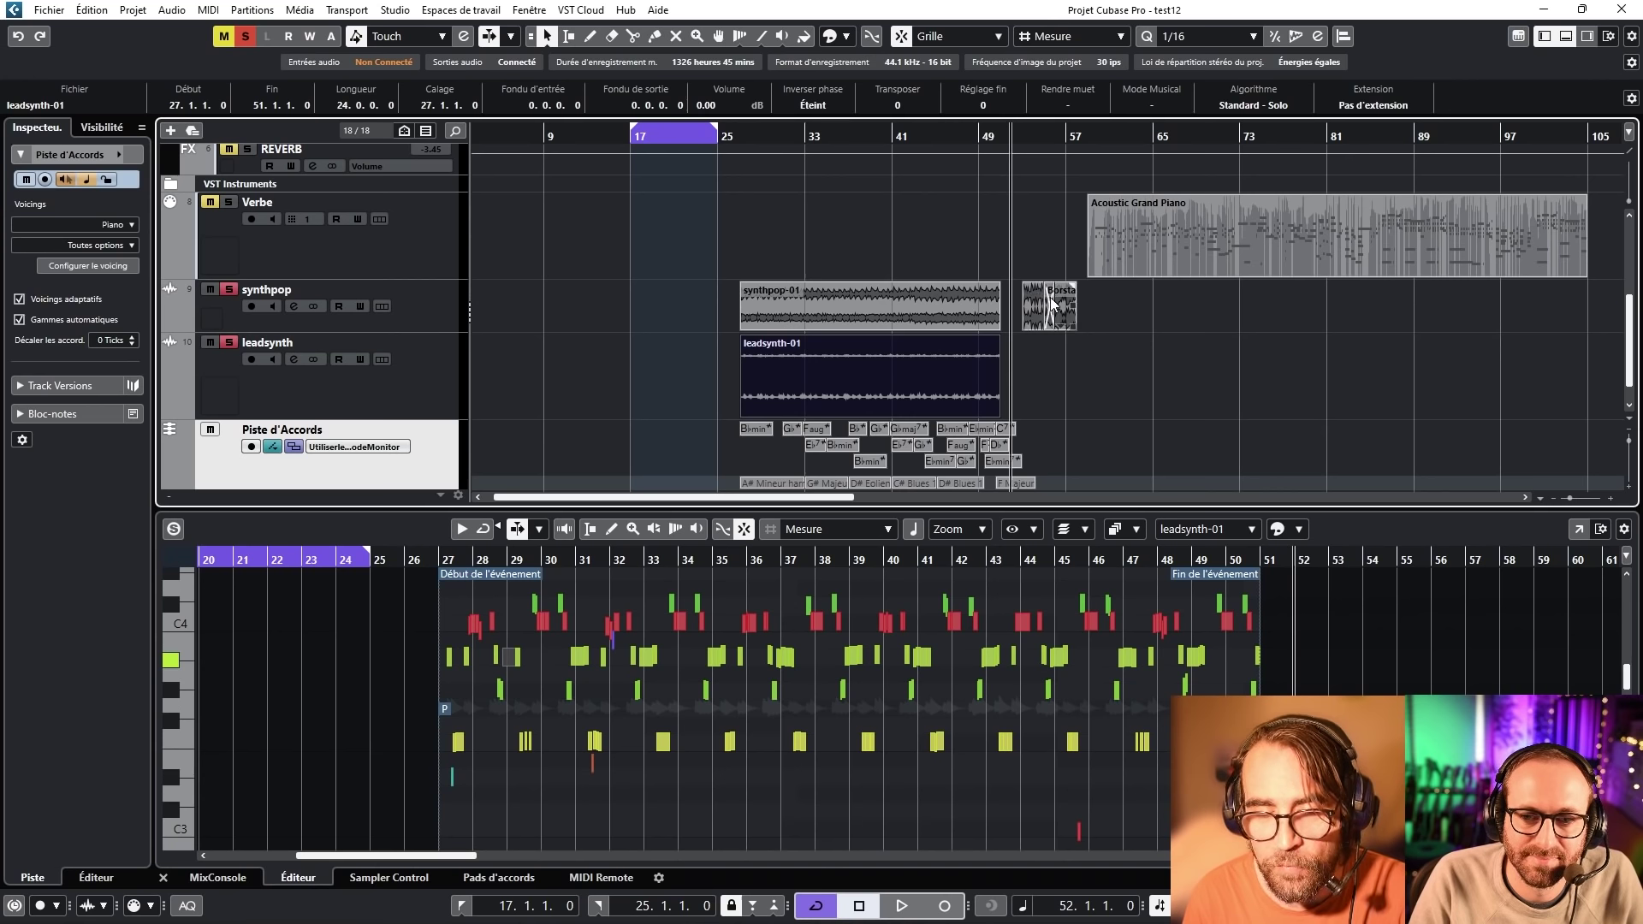
key("space")
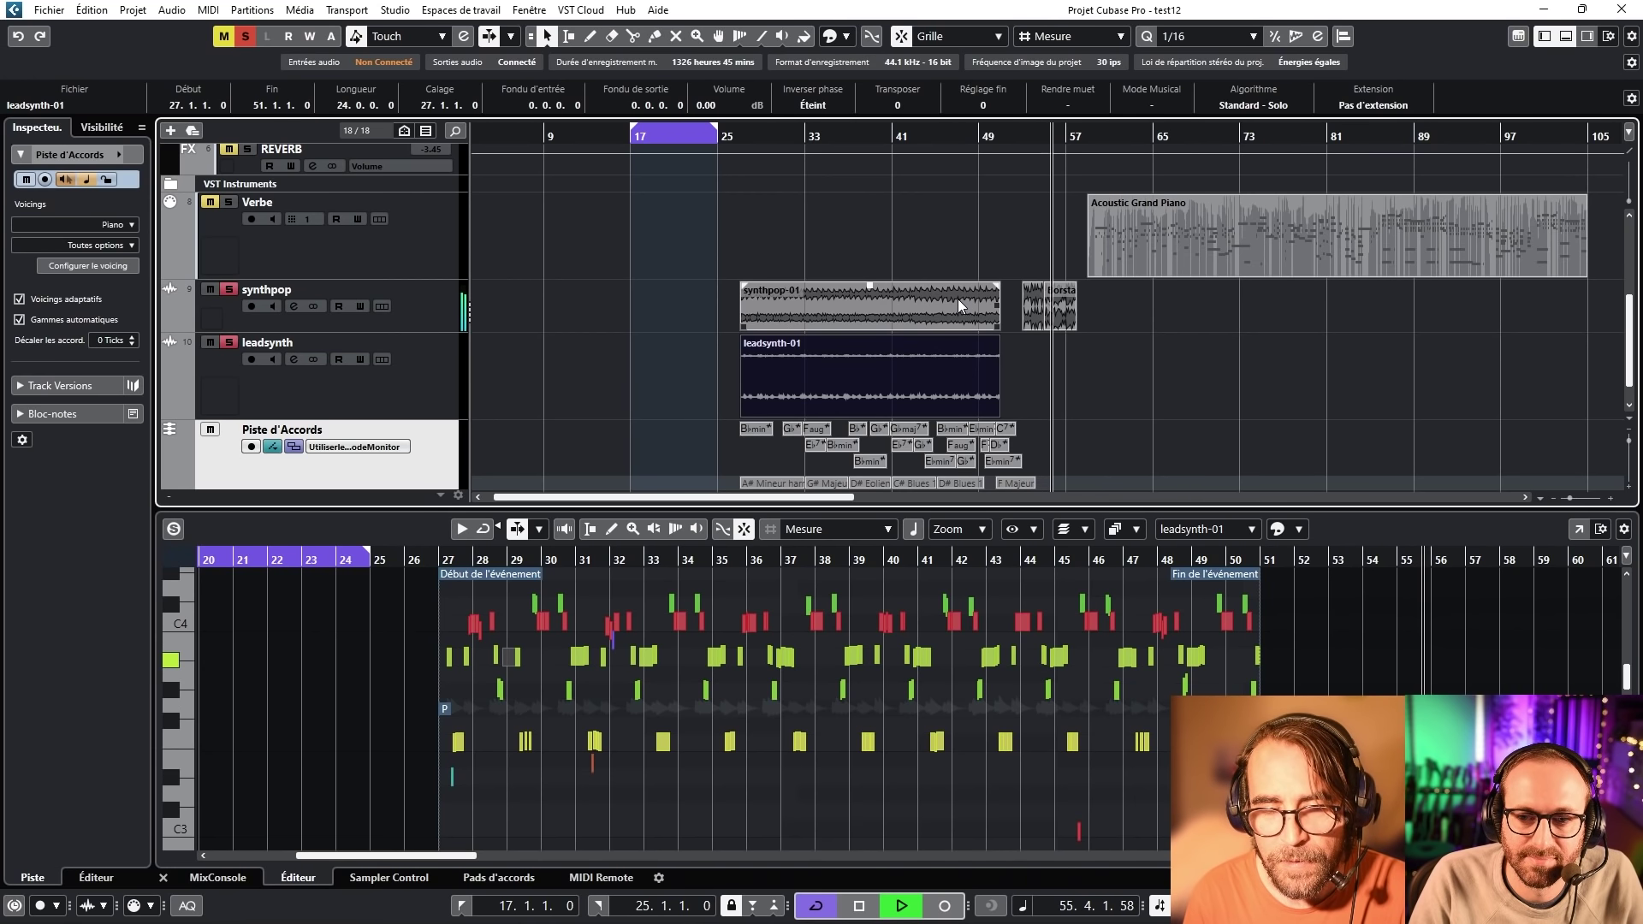
key("space")
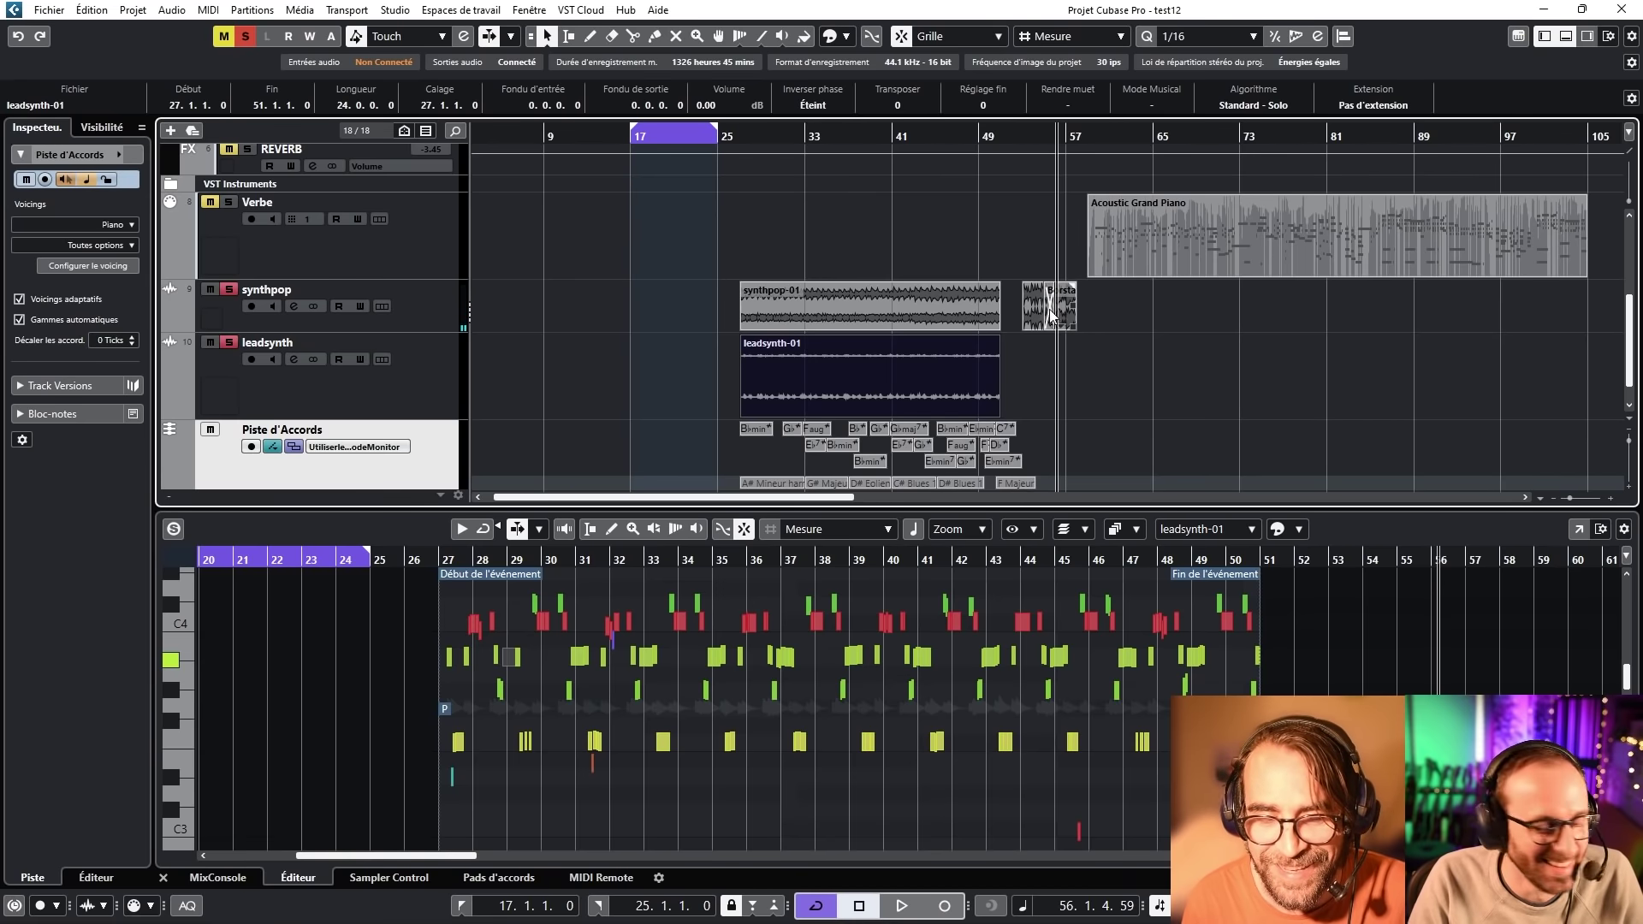
Open the crossfade between SOUSlemasque and Borsta, apply the first fade-out curve preset, raise its third point into a wave, and close the editor.
double_click(1049, 317)
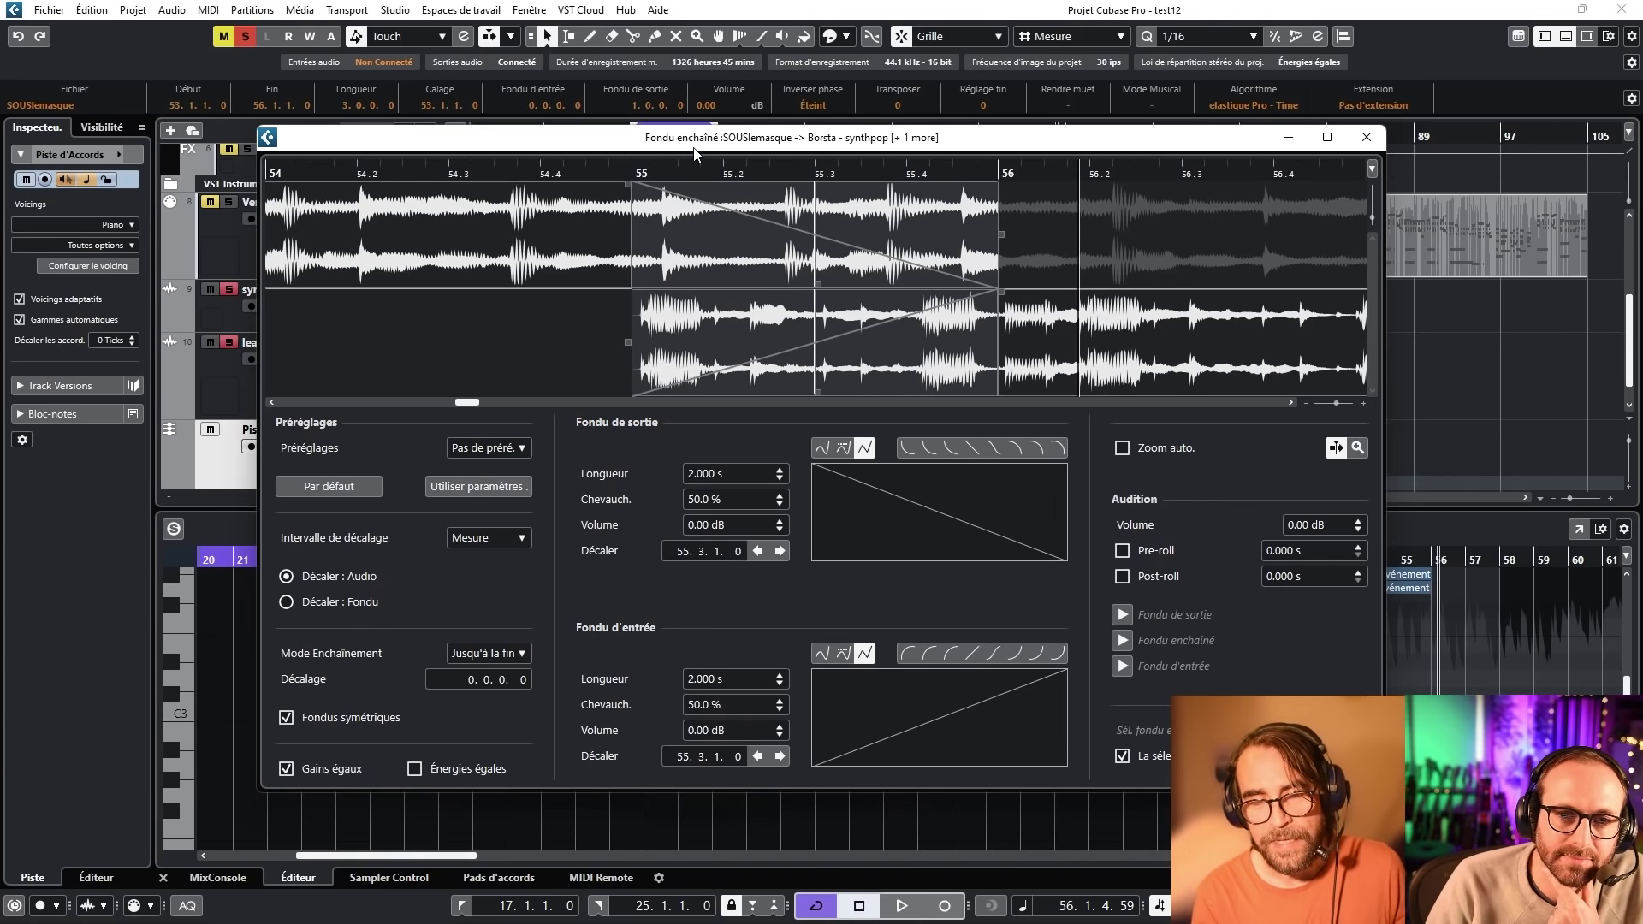
left_click_drag(694, 154, 659, 107)
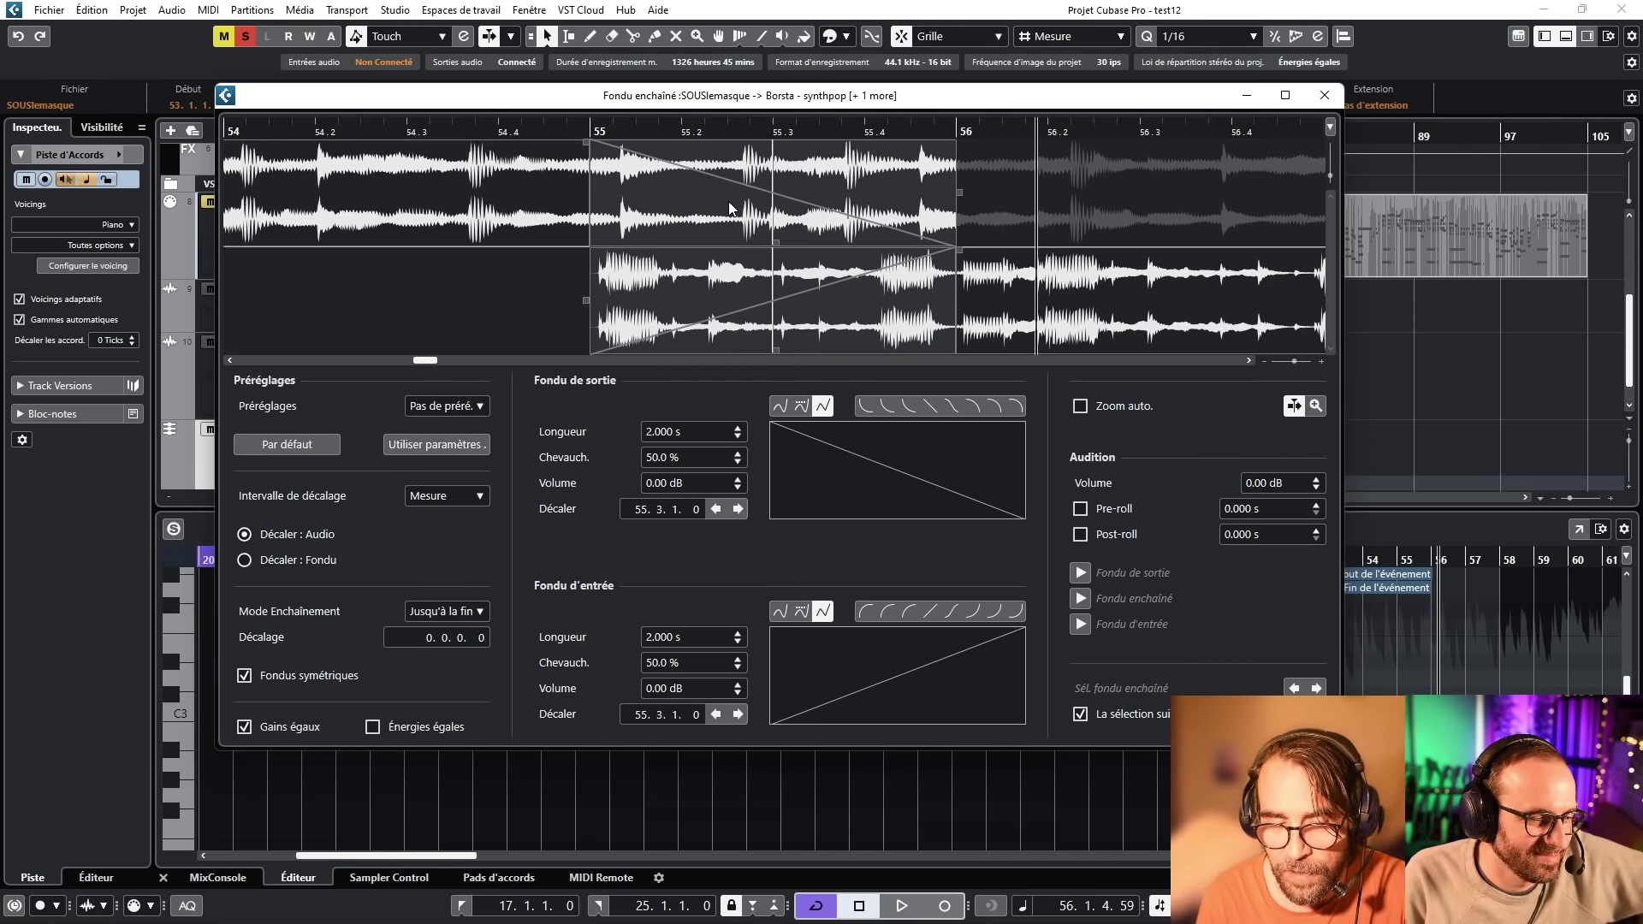
left_click(859, 412)
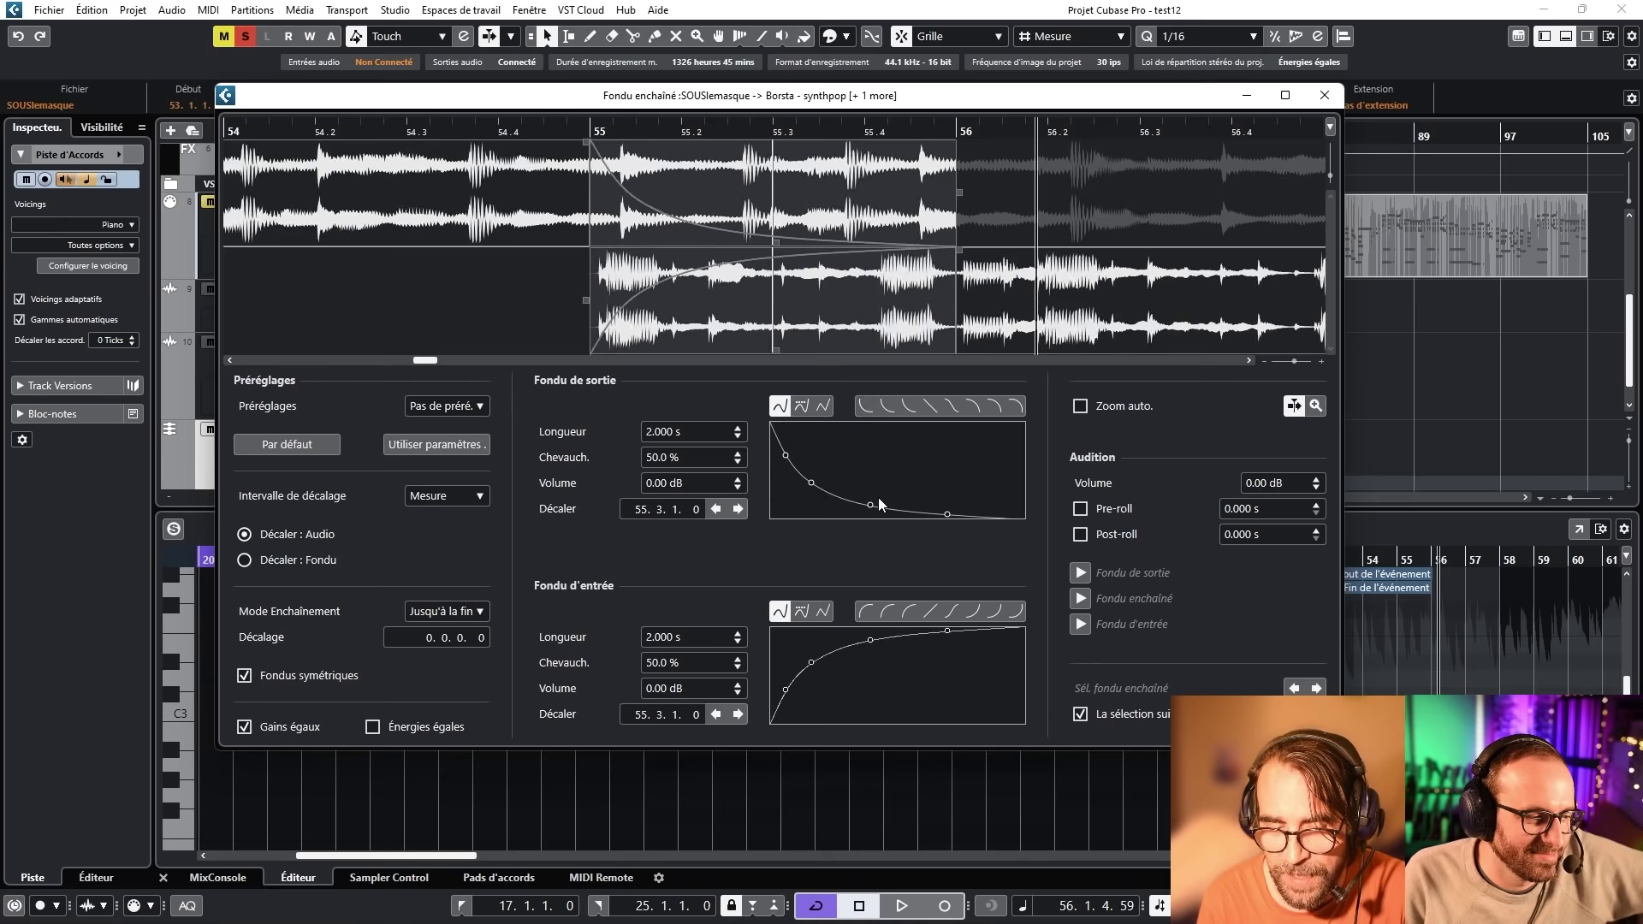
left_click_drag(871, 500, 907, 455)
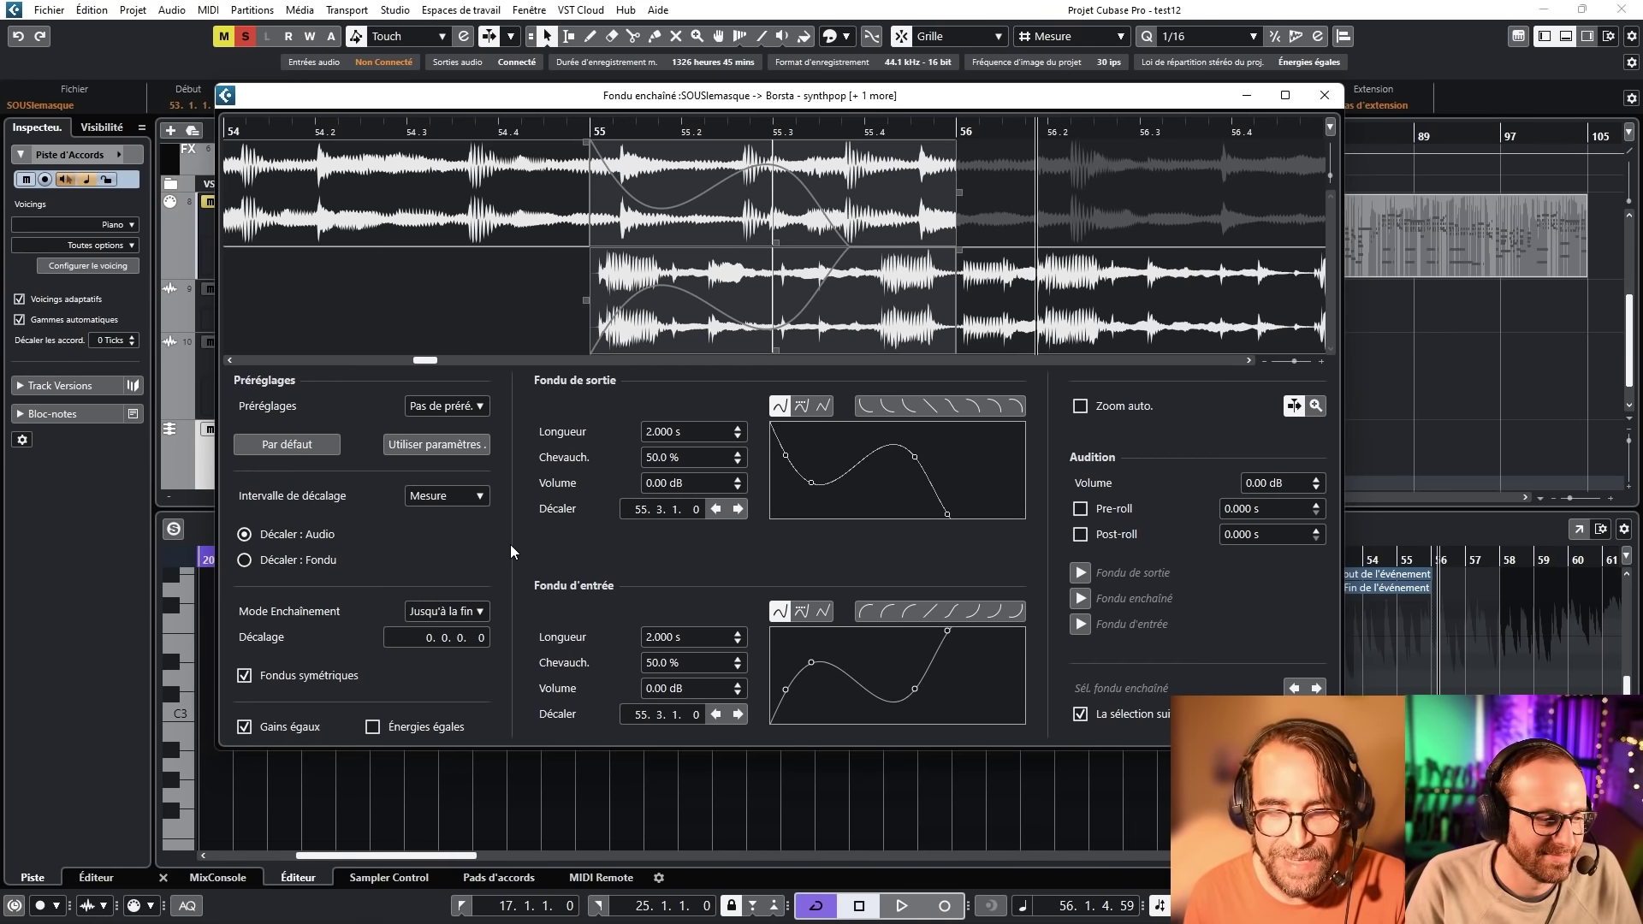
key("Escape")
Open the MixConsole 4 window.
left_click(395, 10)
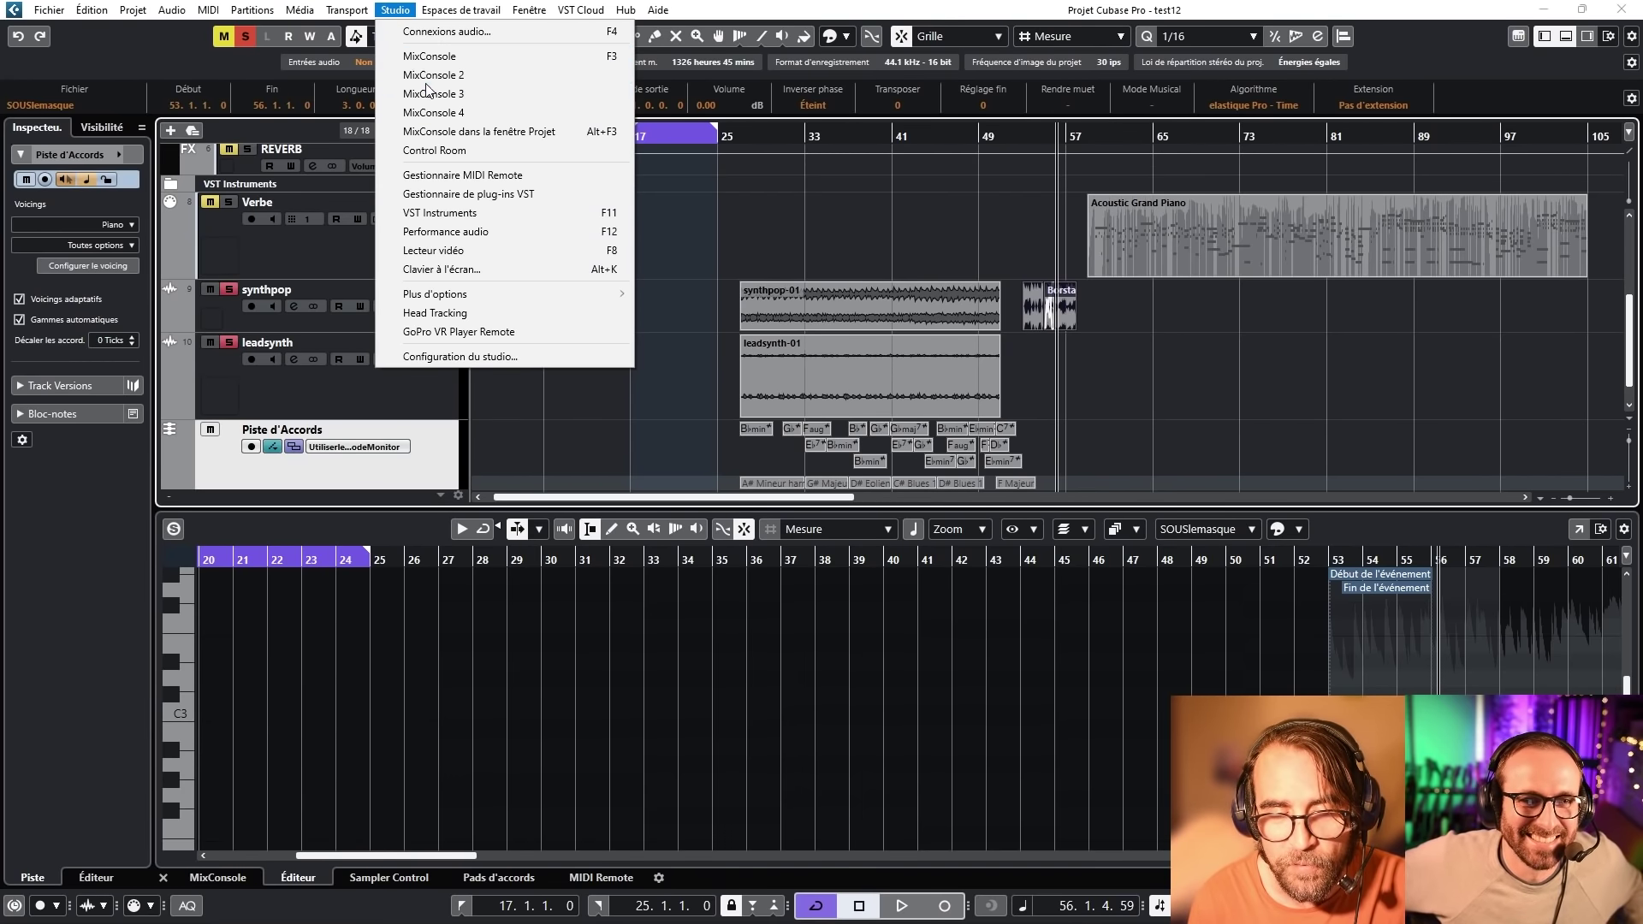
left_click(433, 113)
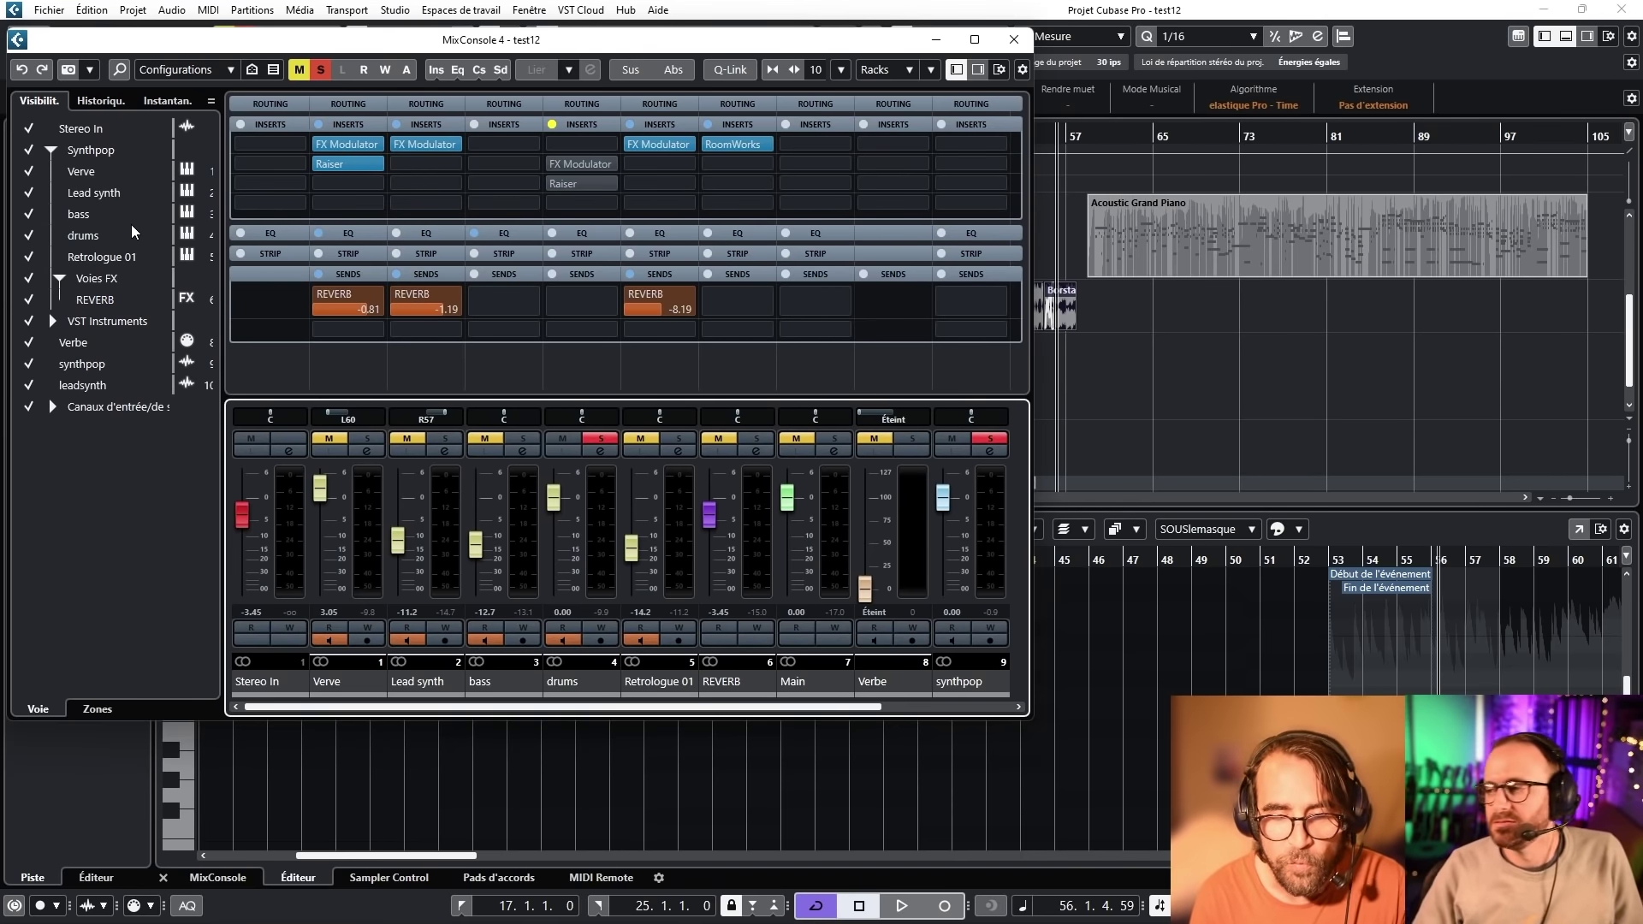